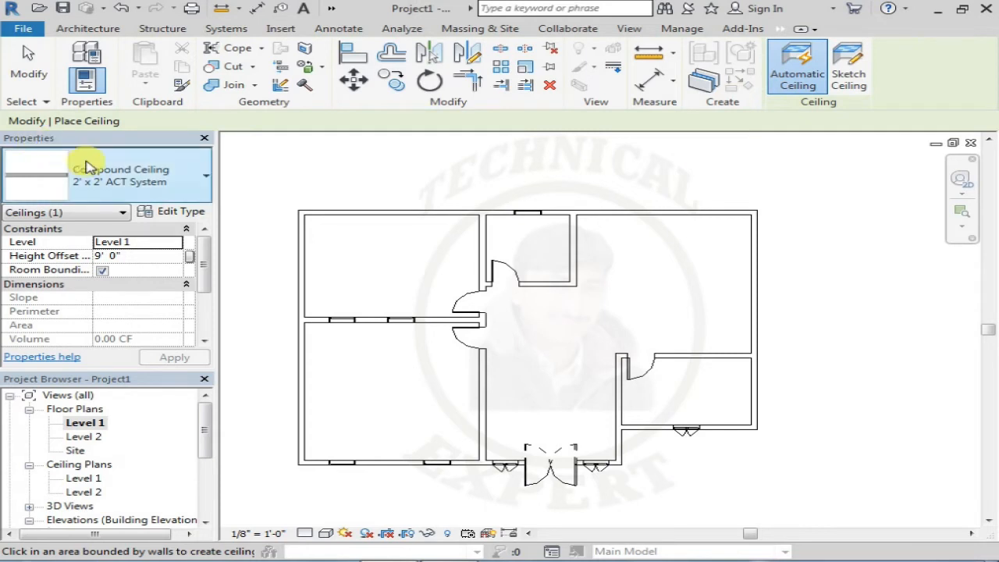
- Place an automatic 2' x 2' ACT System ceiling in the upper-left room of the Level 1 floor plan
left_click(141, 185)
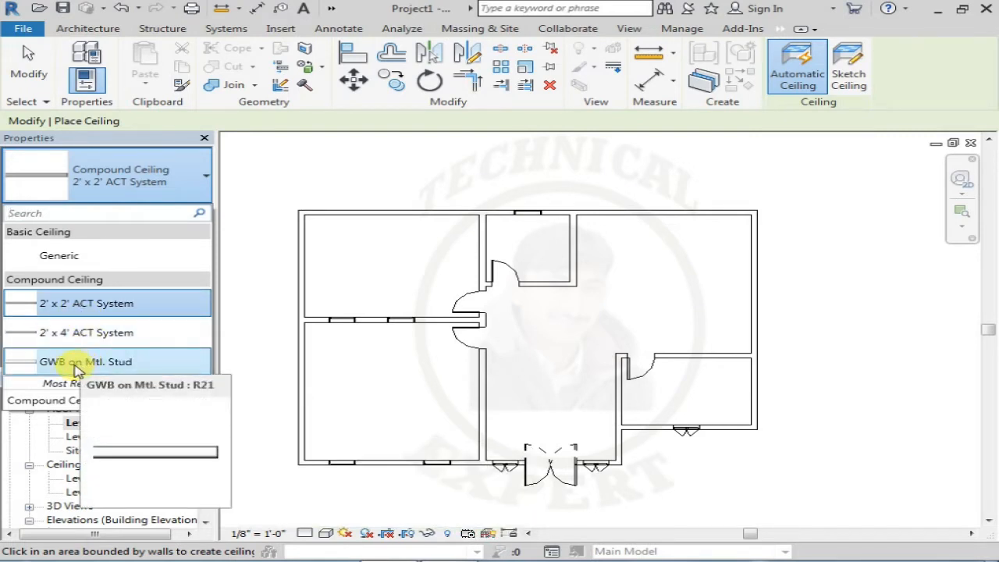
left_click(89, 308)
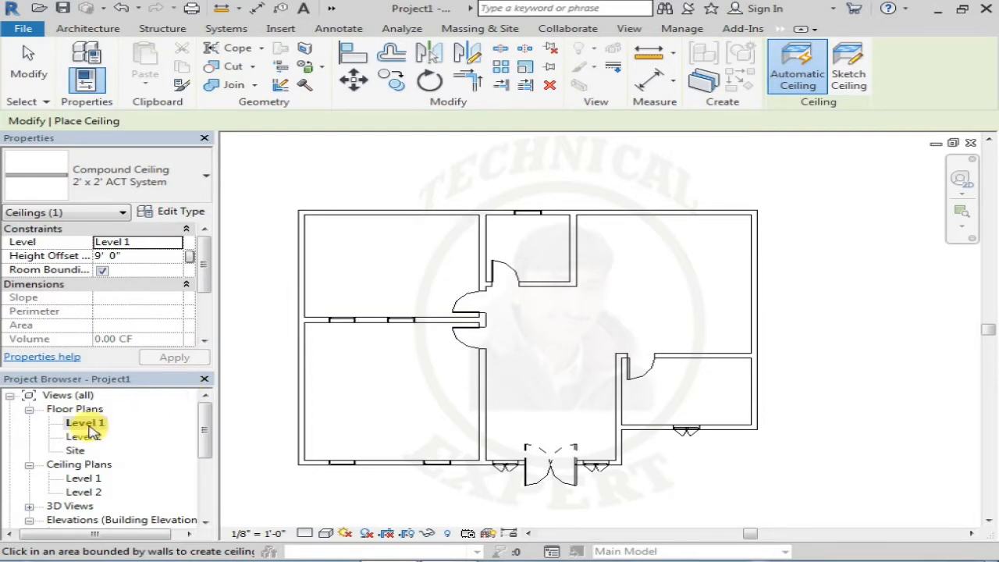
left_click(394, 291)
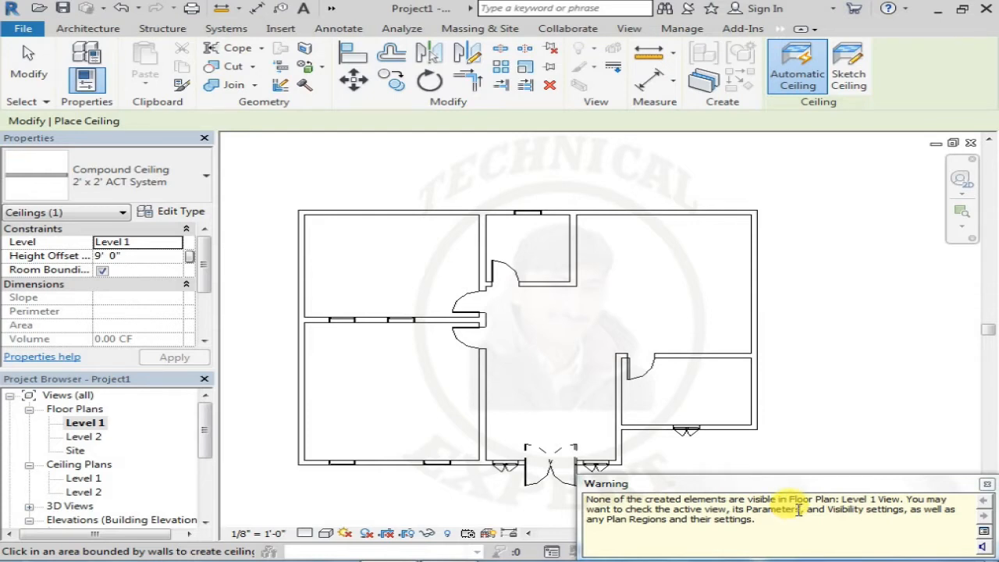
left_click(888, 422)
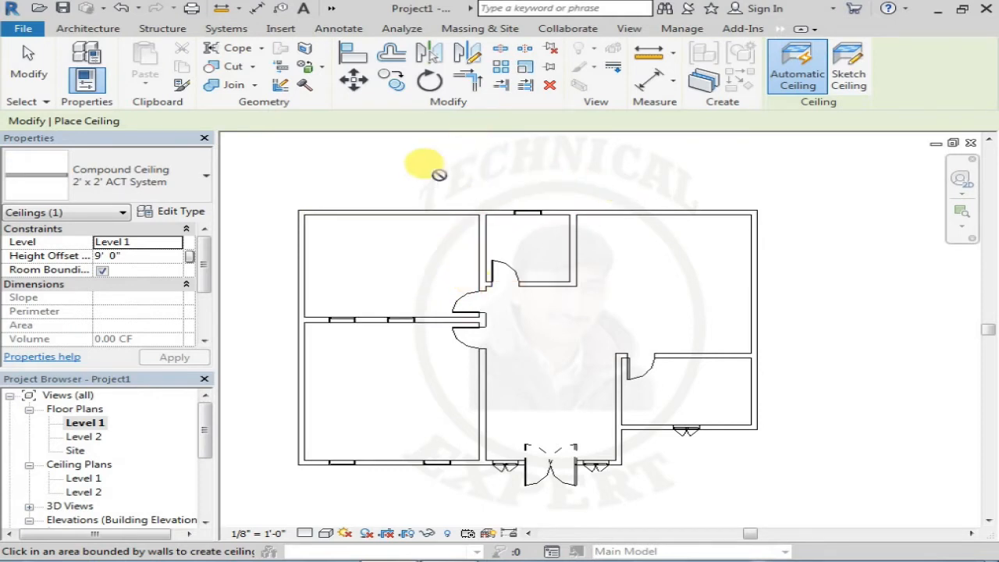
key("Escape")
key("Escape")
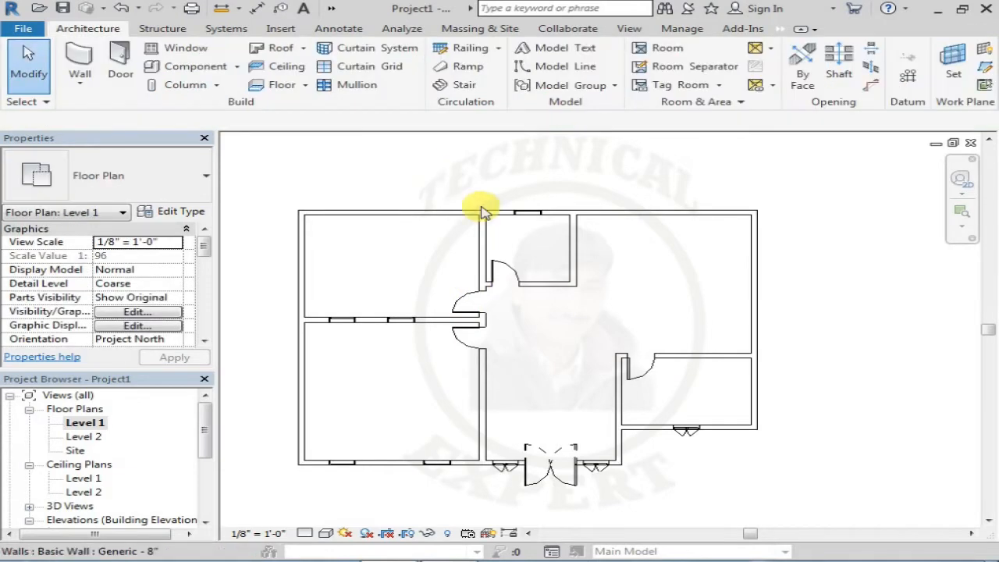
- In the 3D view, set the new ceiling's height offset from level to 8' 0"
left_click(332, 8)
left_click(339, 29)
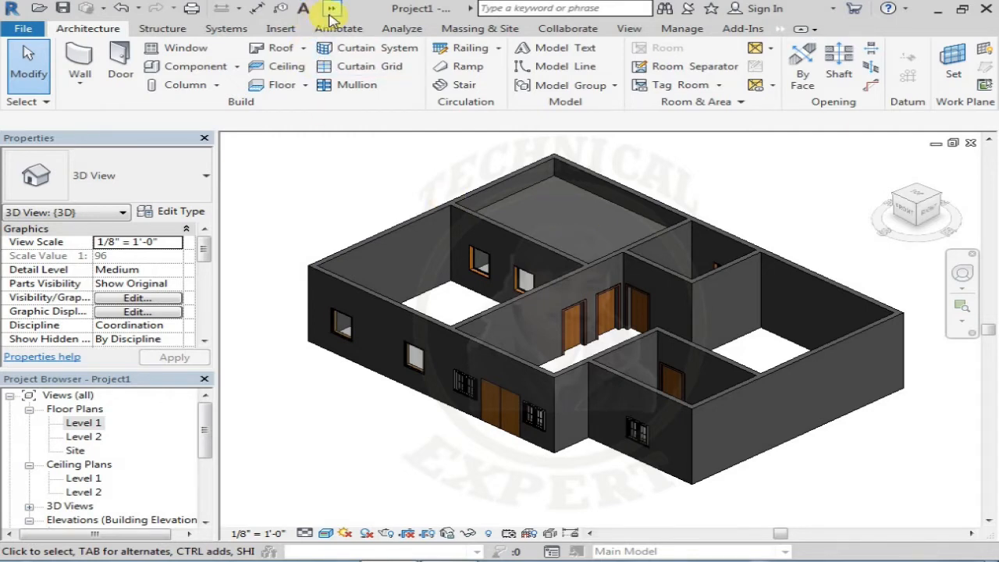
left_click(523, 197)
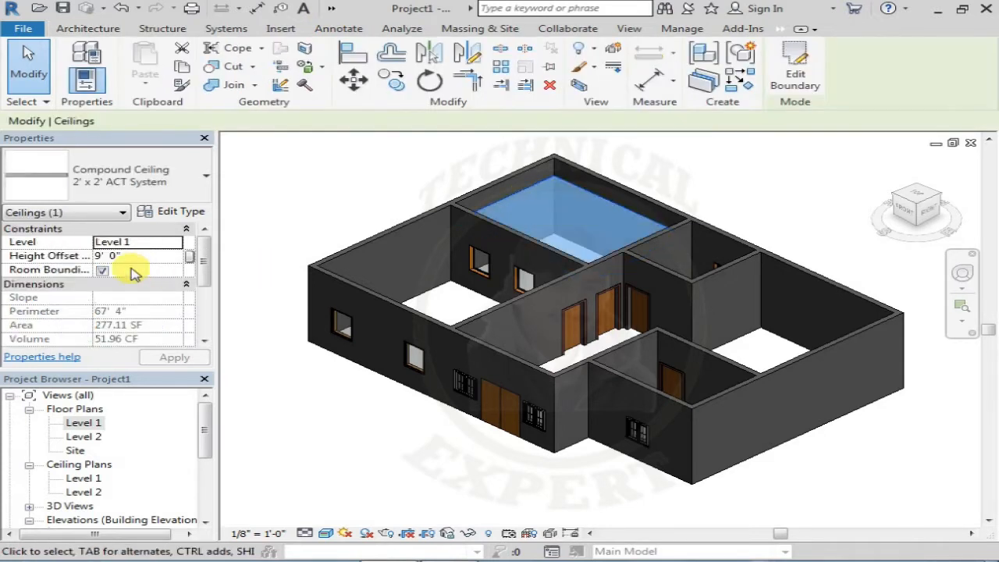
left_click(103, 257)
key("BackSpace")
type("8")
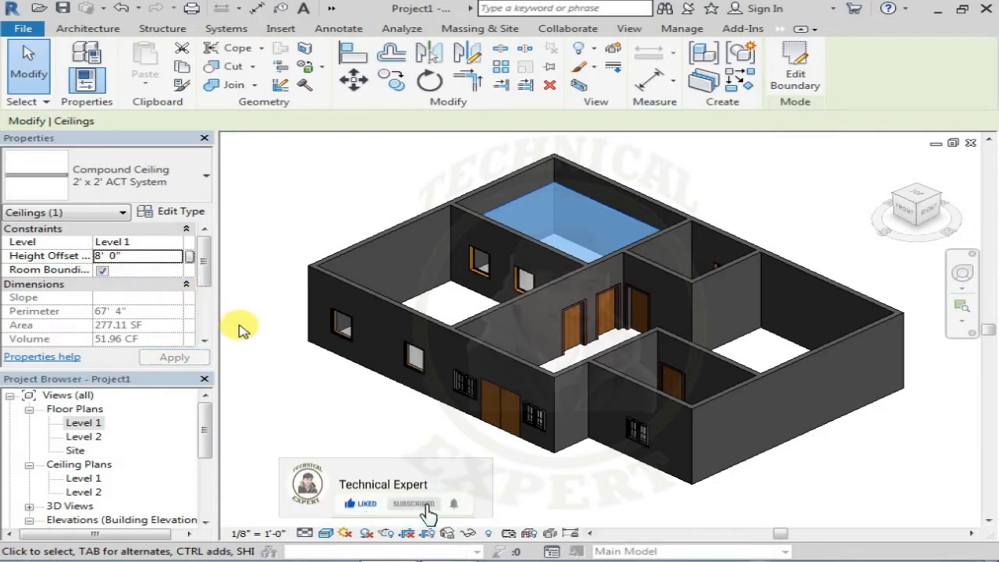
left_click(243, 330)
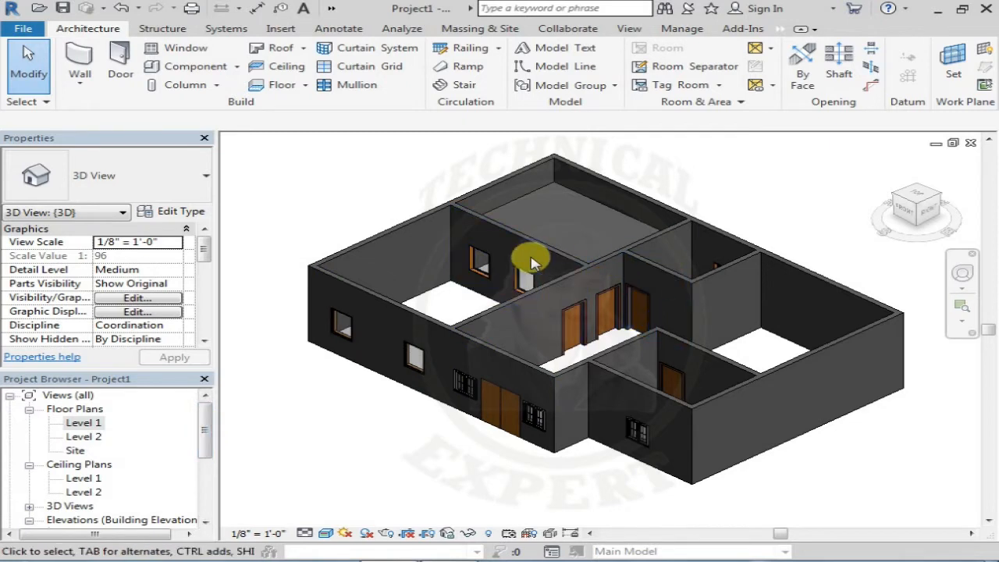
- In the Level 1 ceiling plan, nudge the 2' x 2' ceiling's vertical grid lines left and realign its horizontal grid lines with the room
double_click(81, 479)
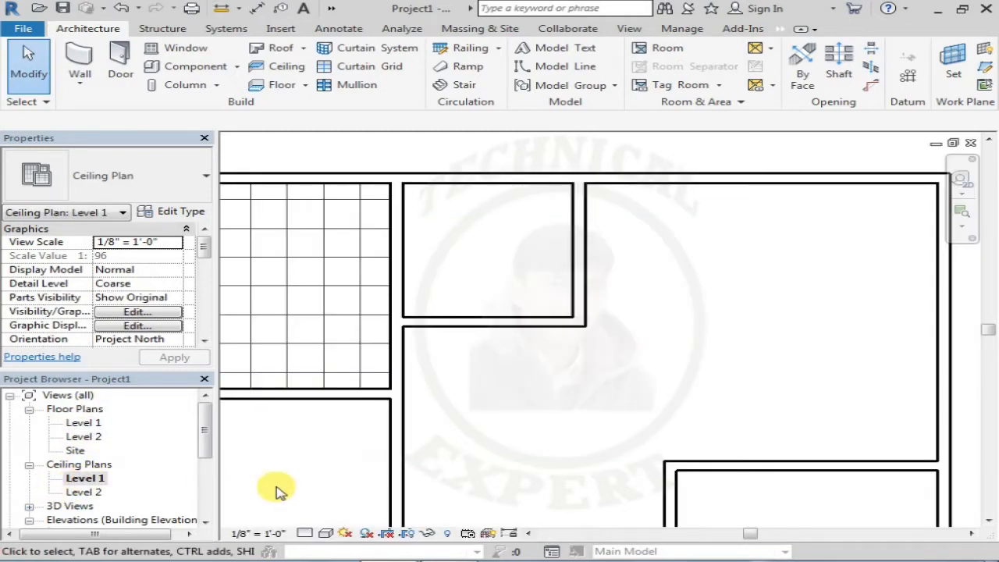
scroll(390, 413, "down", 2)
middle_click_drag(362, 450, 459, 375)
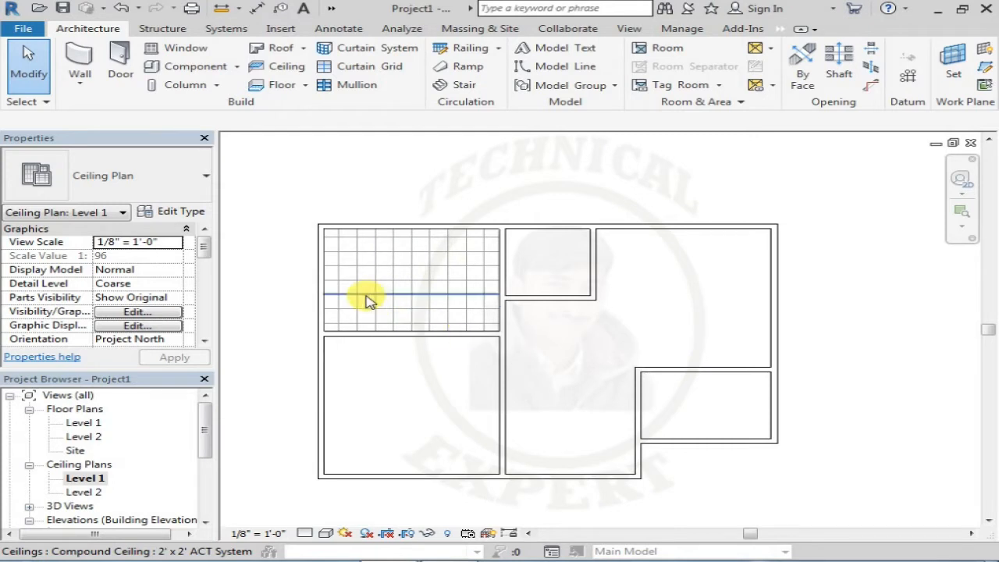
left_click(343, 292)
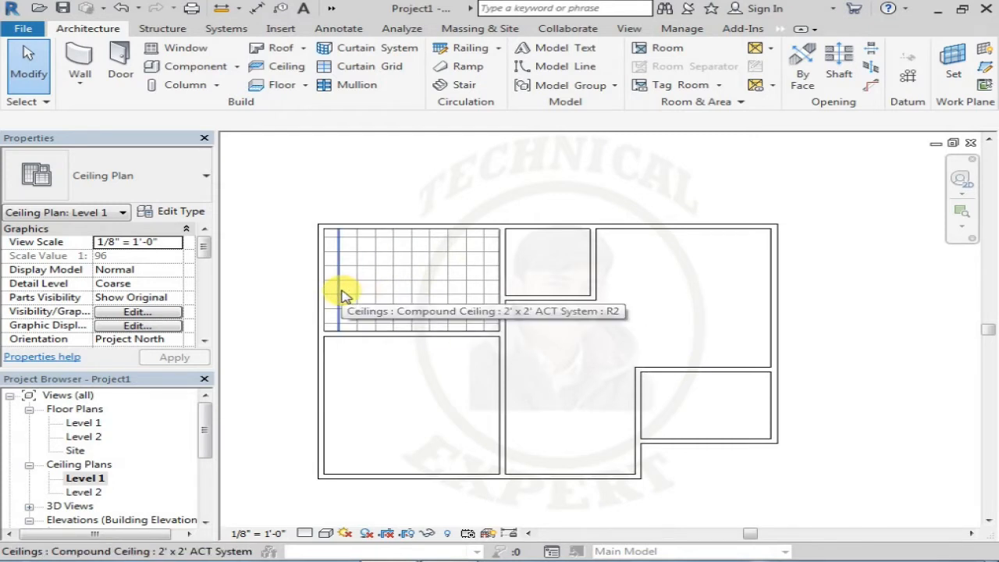
left_click(346, 295)
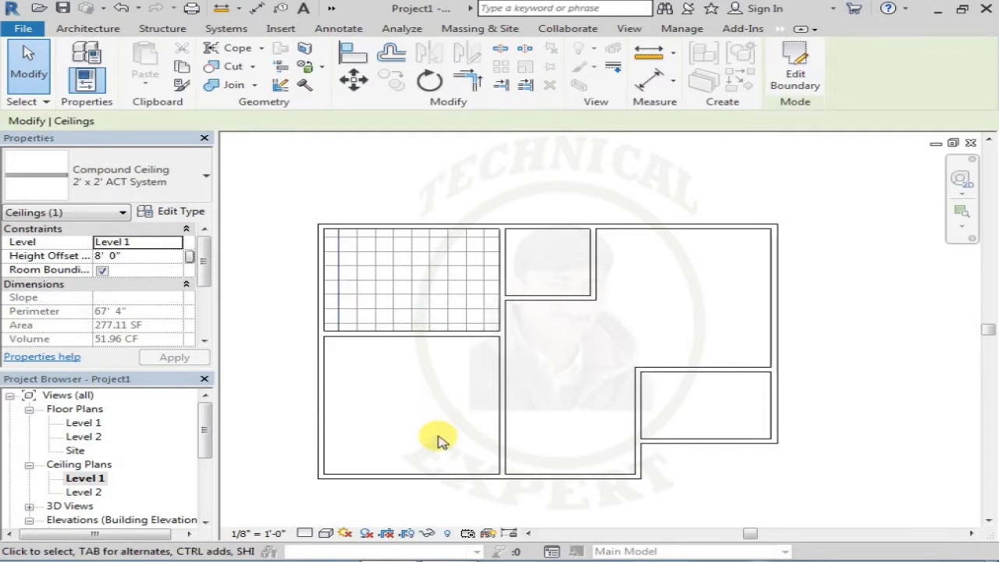
key("Left")
key("Left")
key("Left")
key("Left")
key("Left")
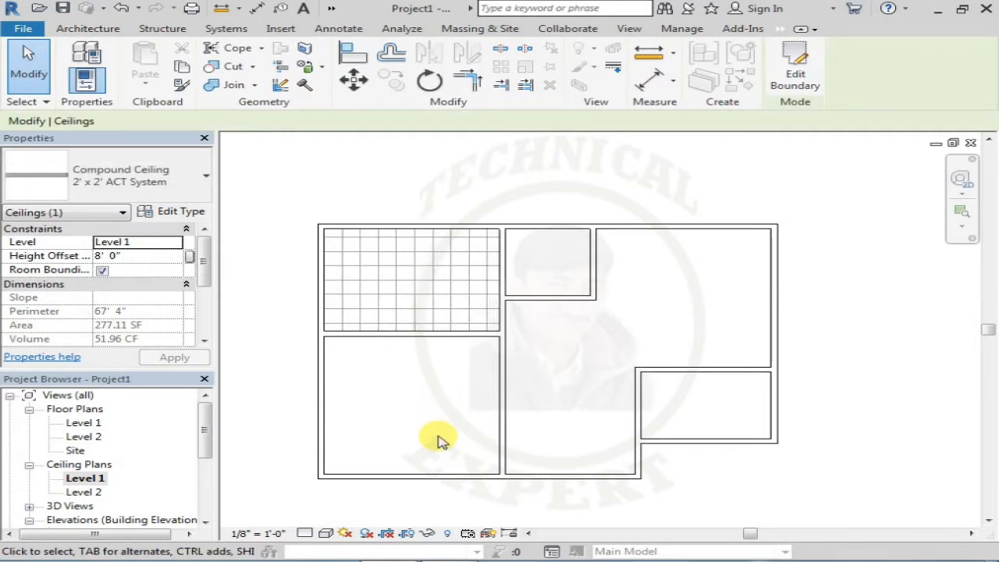
key("Left")
key("Left")
key("Left")
key("Left")
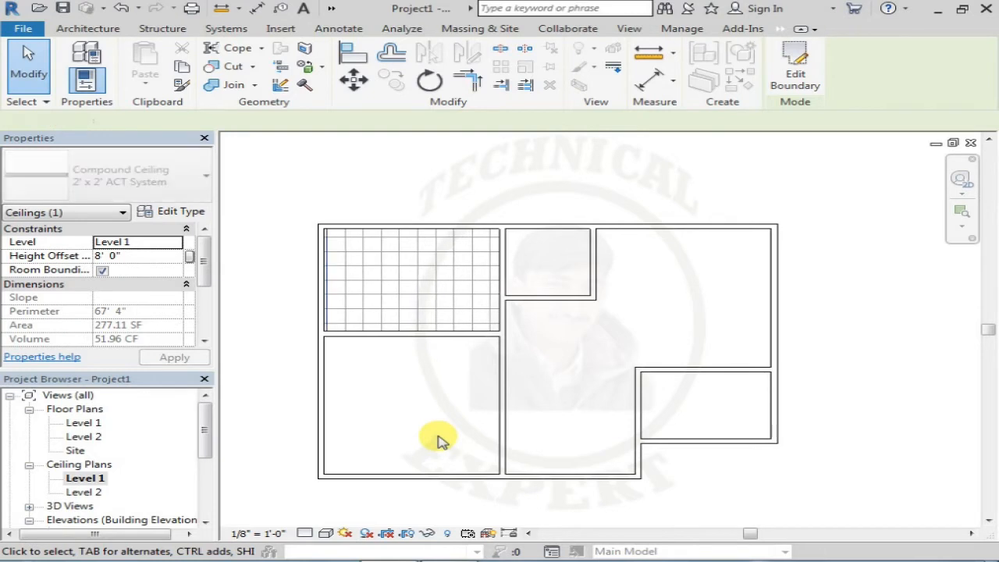
left_click(388, 252)
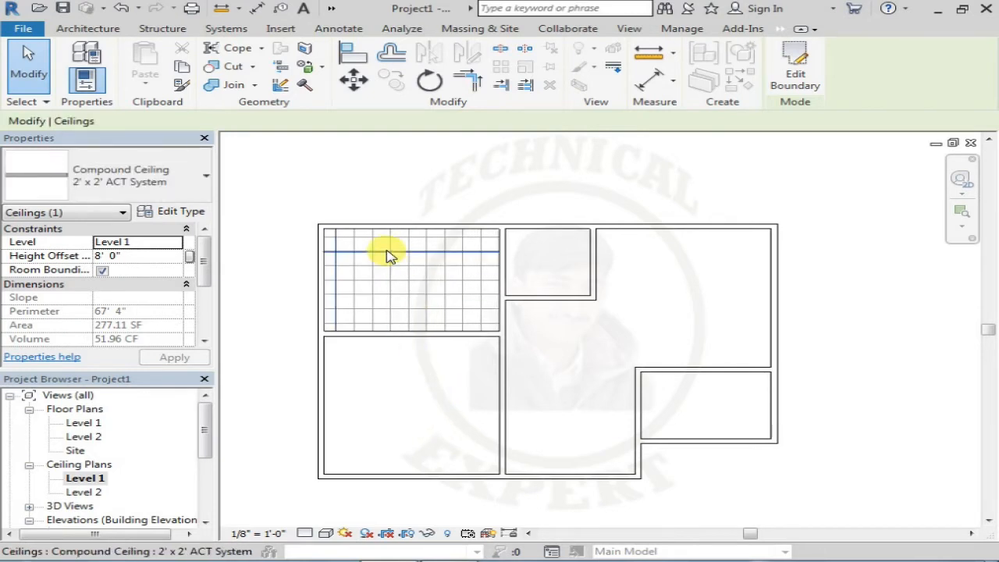
left_click(398, 384)
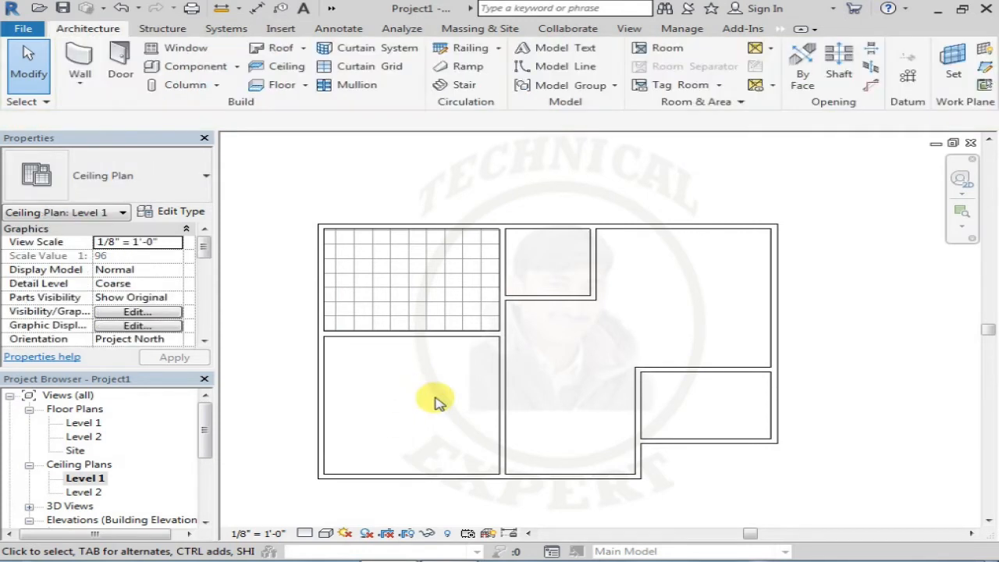
- Place an automatic 2' x 4' ACT System ceiling in the lower-left room at the default height offset
left_click(287, 67)
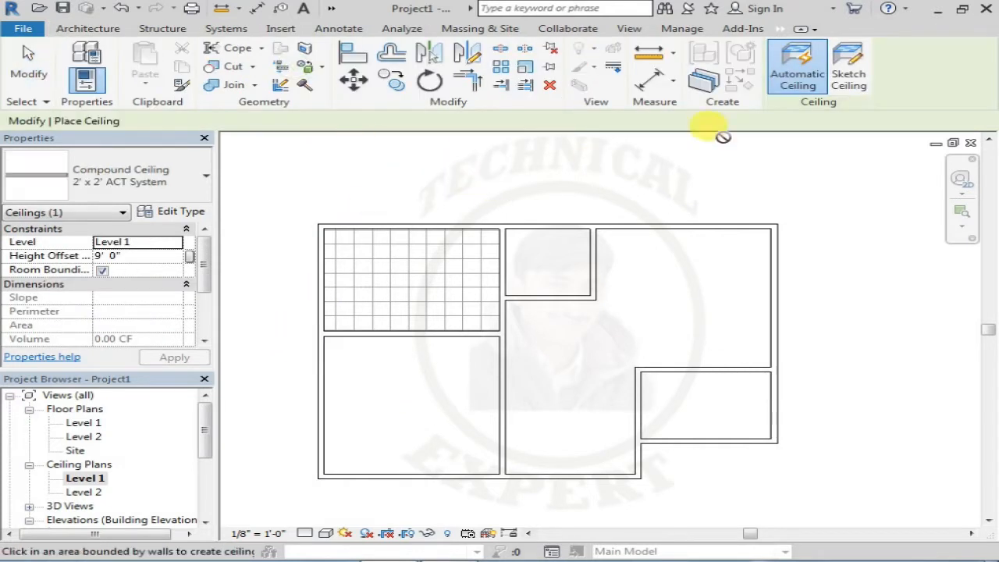
left_click(167, 195)
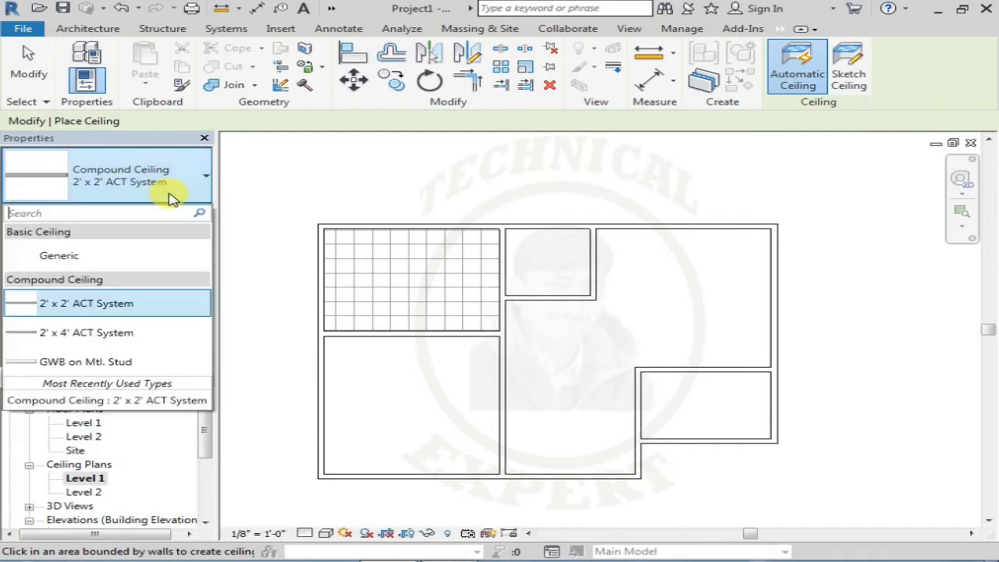
left_click(99, 343)
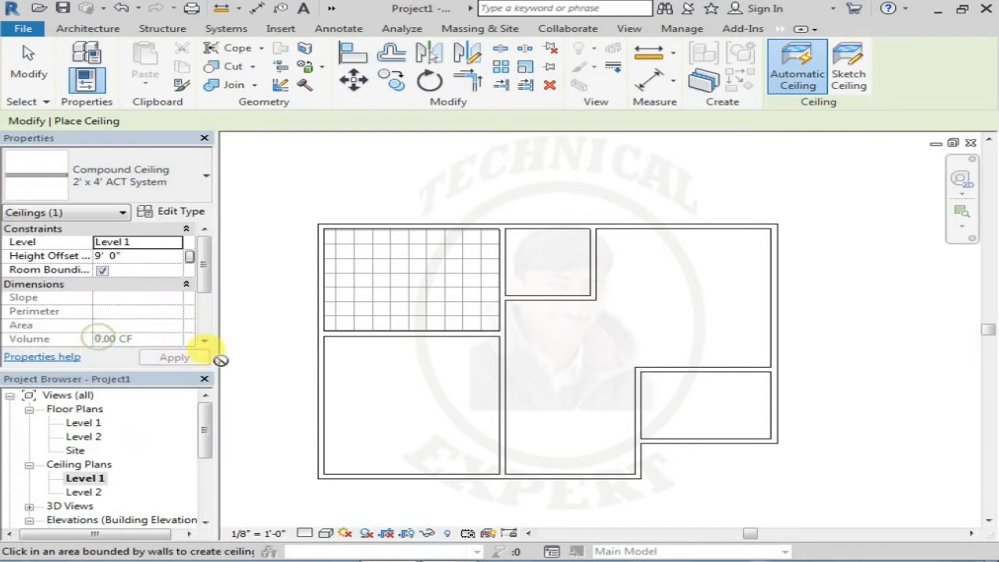
left_click(377, 384)
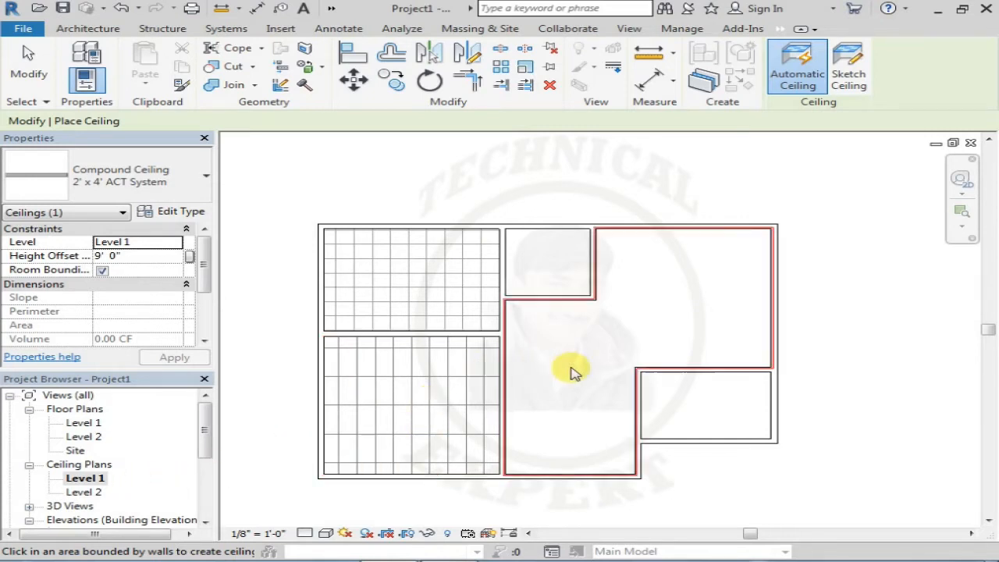
key("Escape")
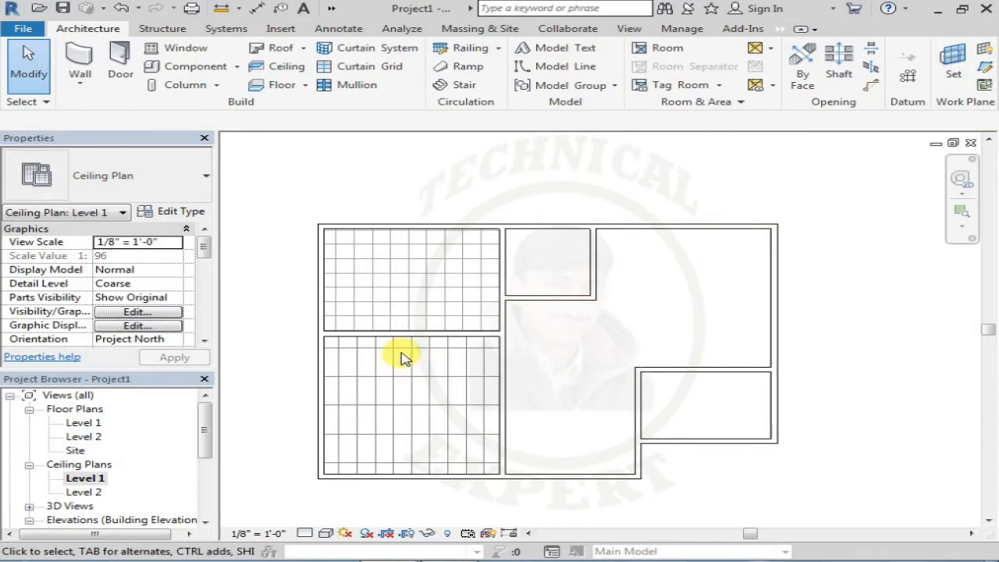
- Nudge the 2' x 4' ceiling's horizontal grid lines upward to realign the tiles in the lower-left room
left_click(399, 353)
key("Up")
key("Up")
key("Up")
key("Up")
key("Up")
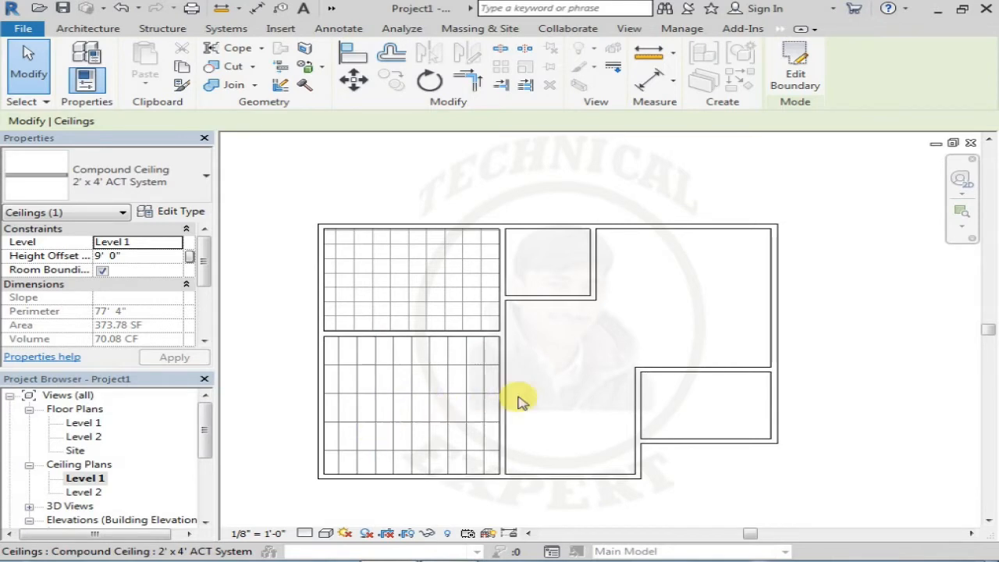
left_click(287, 424)
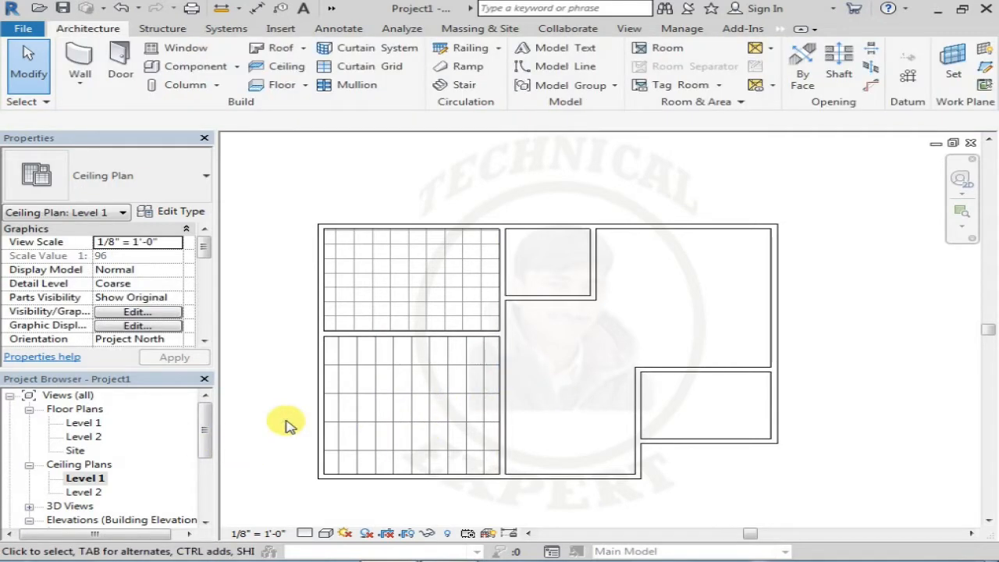
- Examine both room ceilings in the 3D view from different angles, then restore the home view
left_click(332, 8)
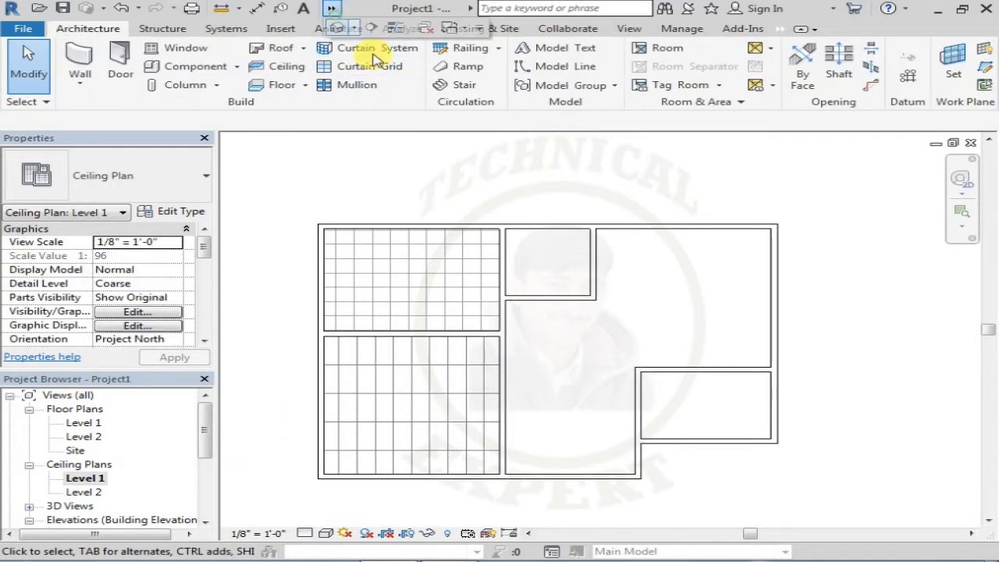
left_click(340, 31)
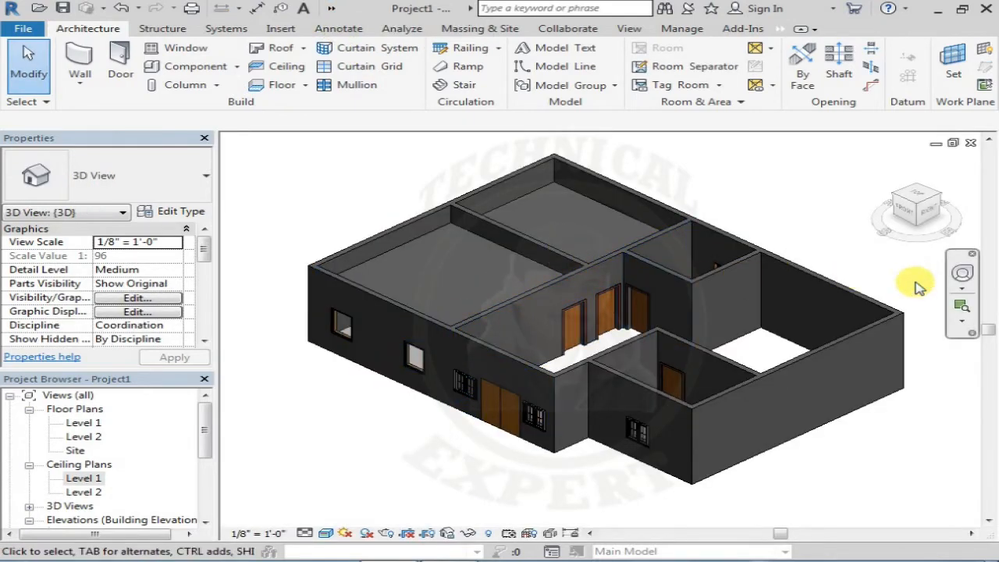
middle_click_drag(763, 344, 718, 279)
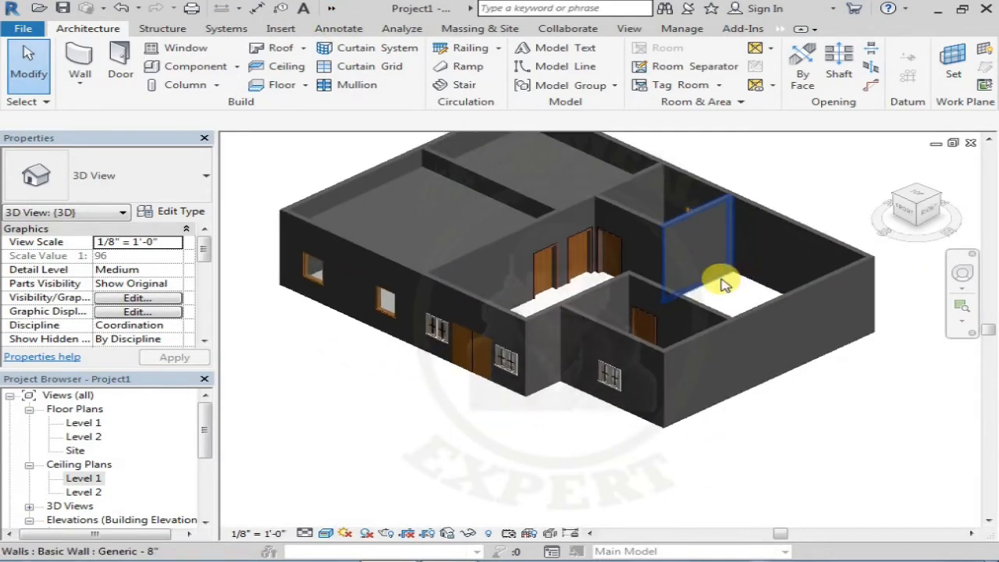
left_click(962, 278)
left_click_drag(722, 350, 590, 191)
left_click_drag(591, 191, 691, 353)
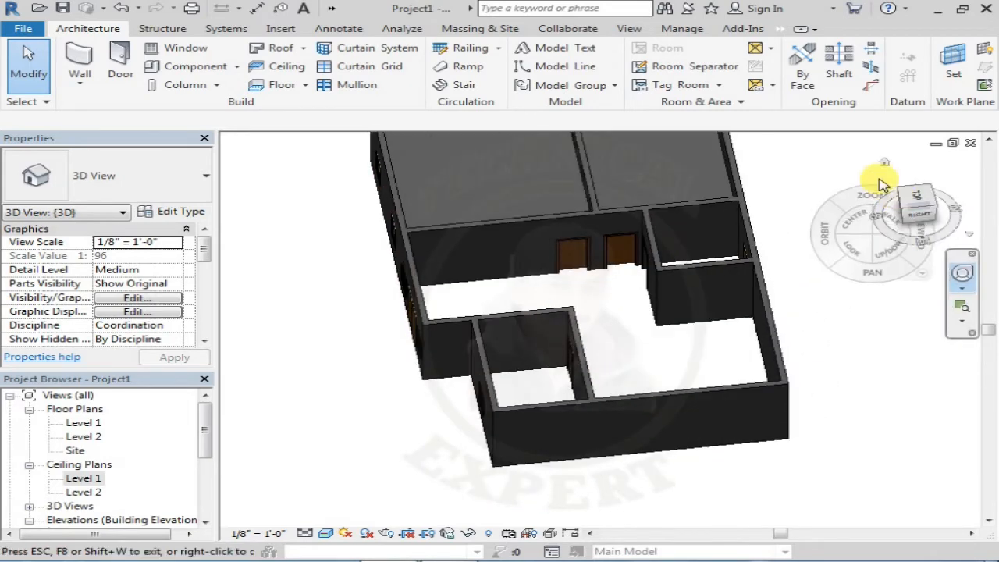
left_click(885, 163)
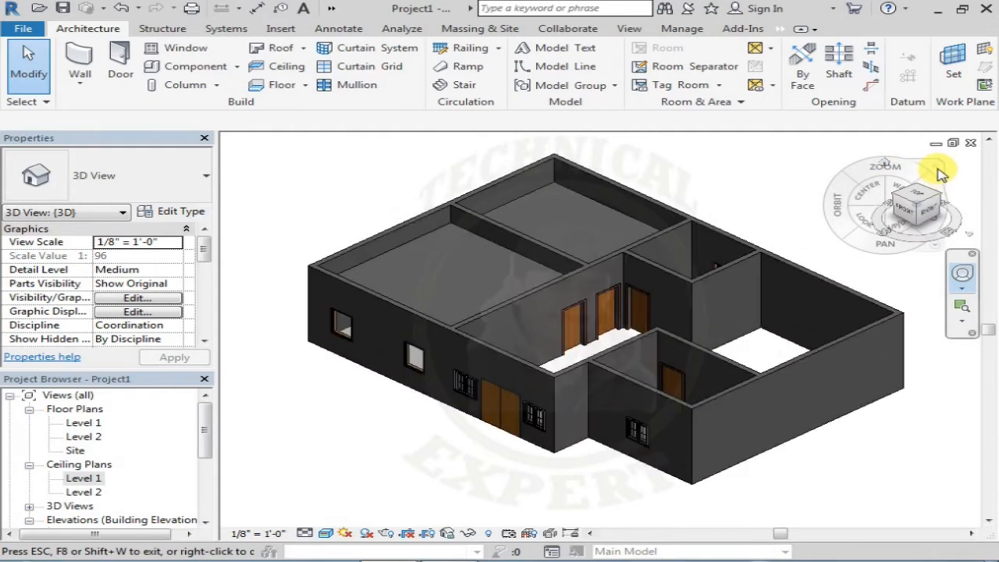
key("Escape")
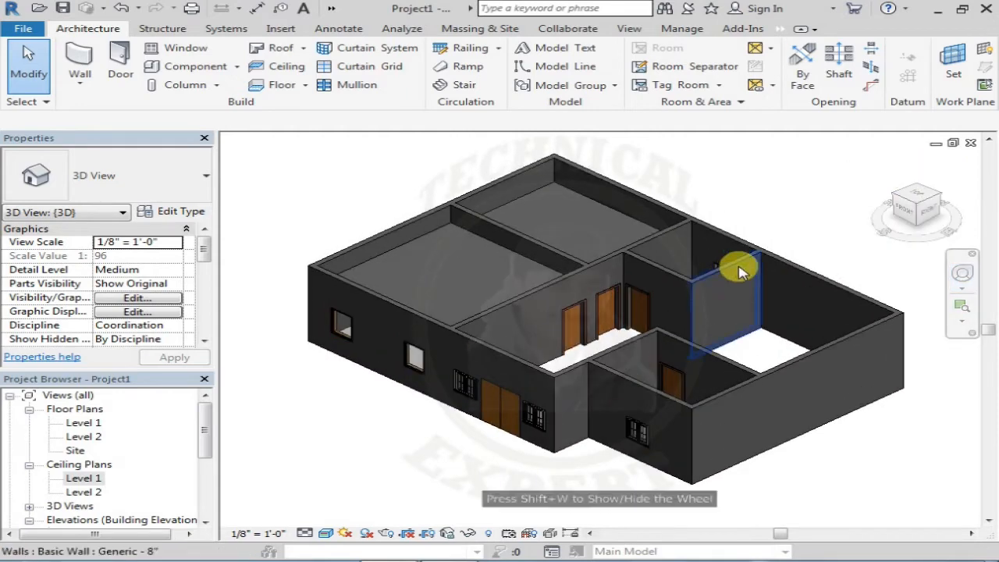
middle_click_drag(564, 282, 505, 327)
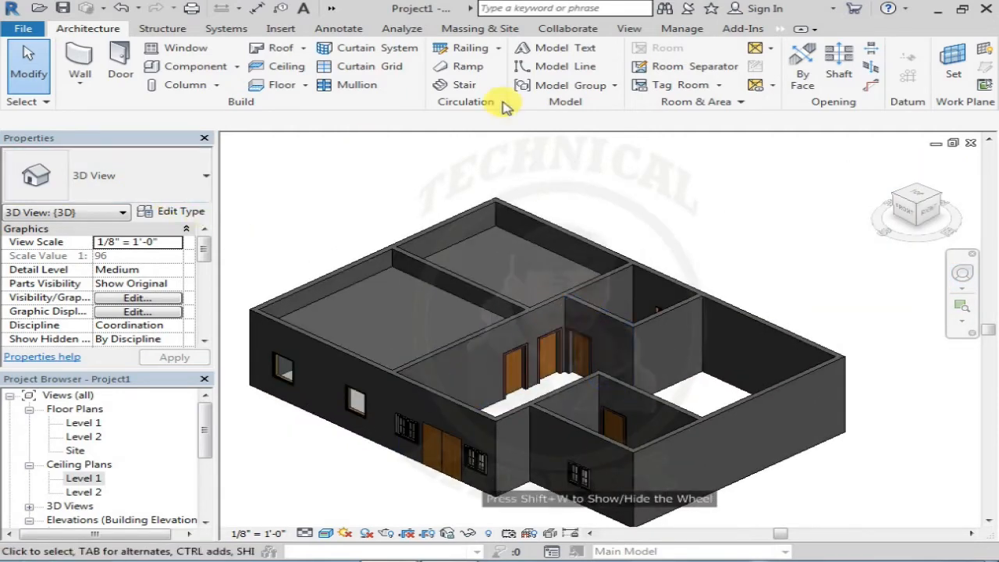
- In the Level 1 ceiling plan, place an automatic GWB on Mtl. Stud ceiling in the small upper-middle room at the 9' 0" height offset
left_click(279, 66)
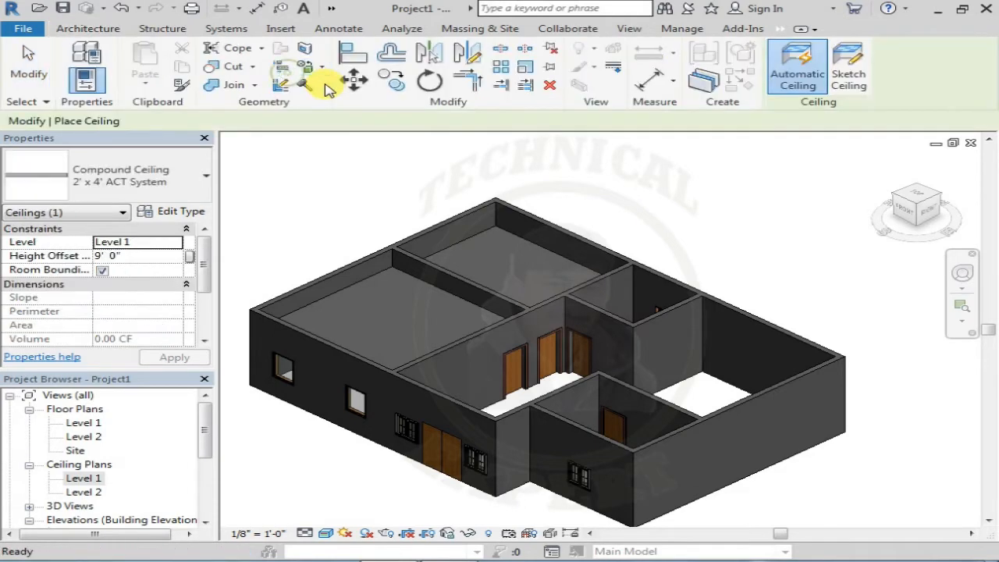
left_click(153, 201)
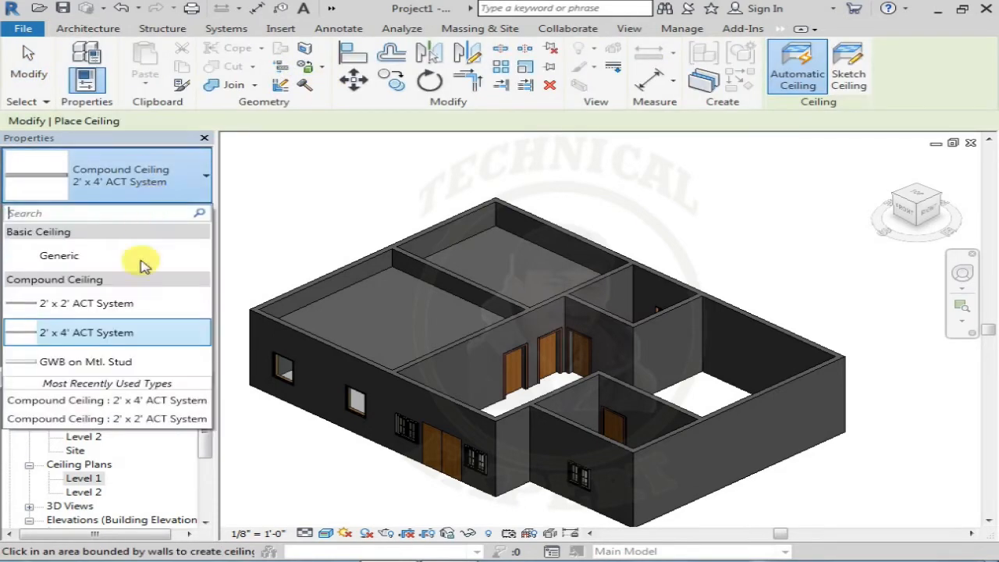
left_click(118, 363)
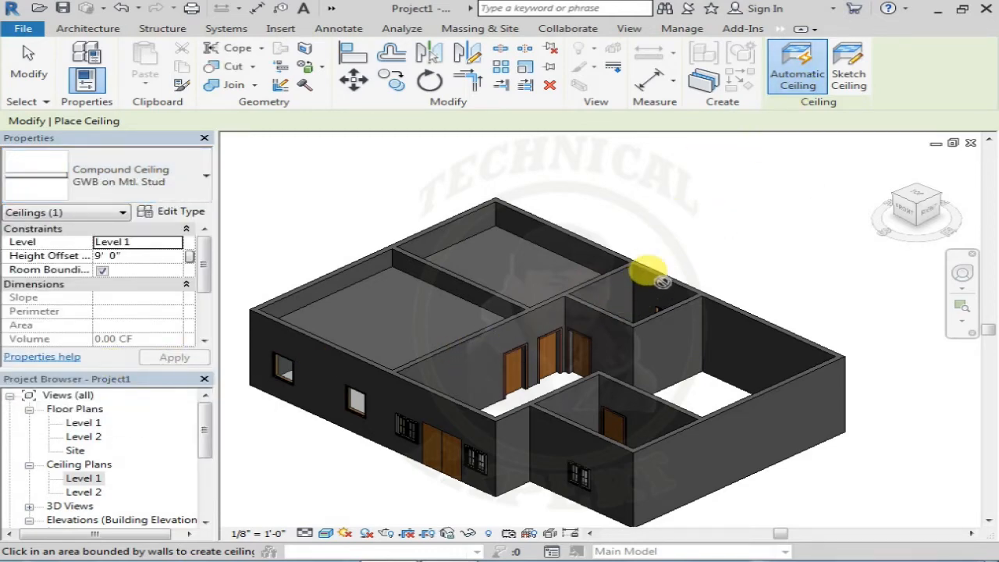
double_click(84, 477)
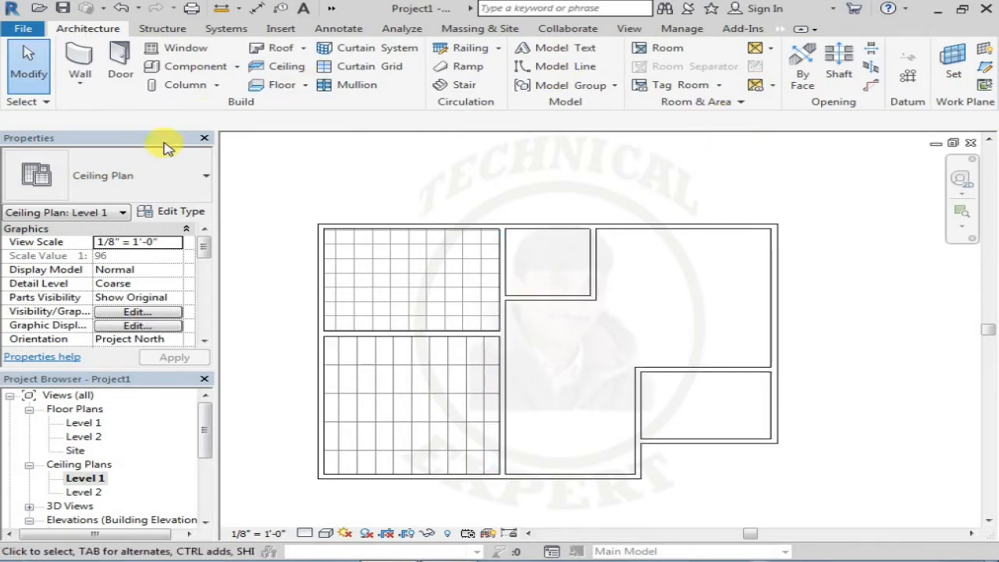
left_click(303, 71)
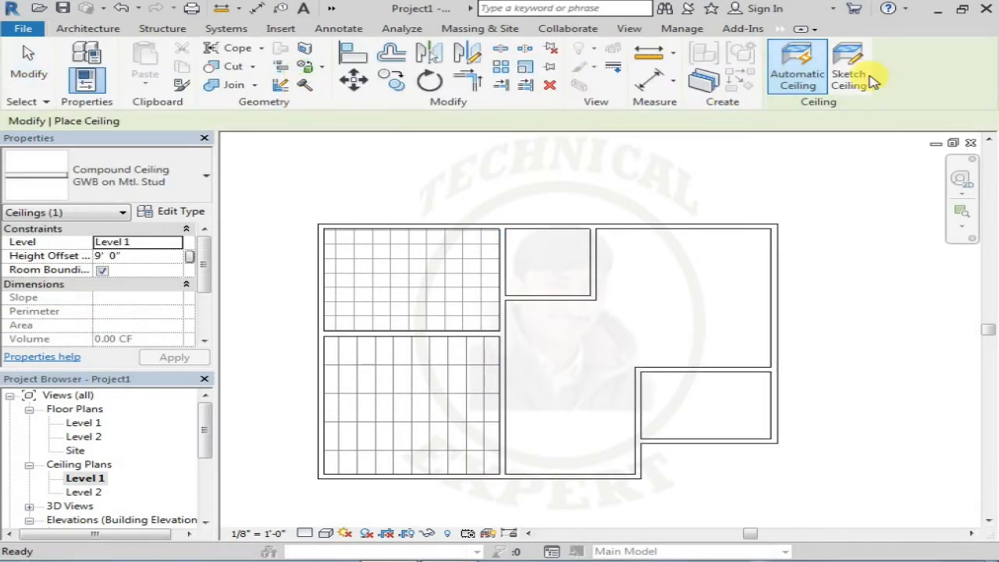
left_click(89, 183)
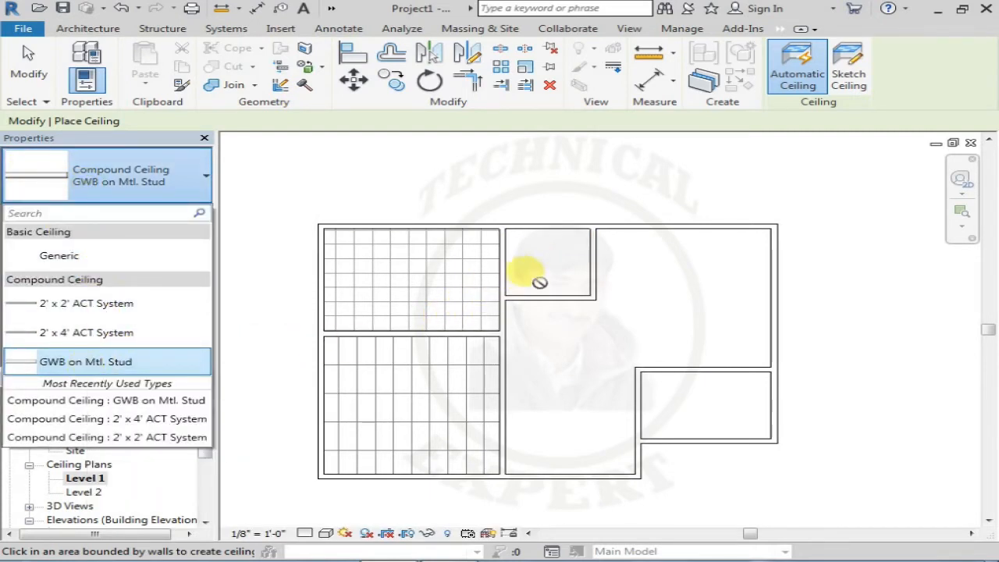
left_click(562, 266)
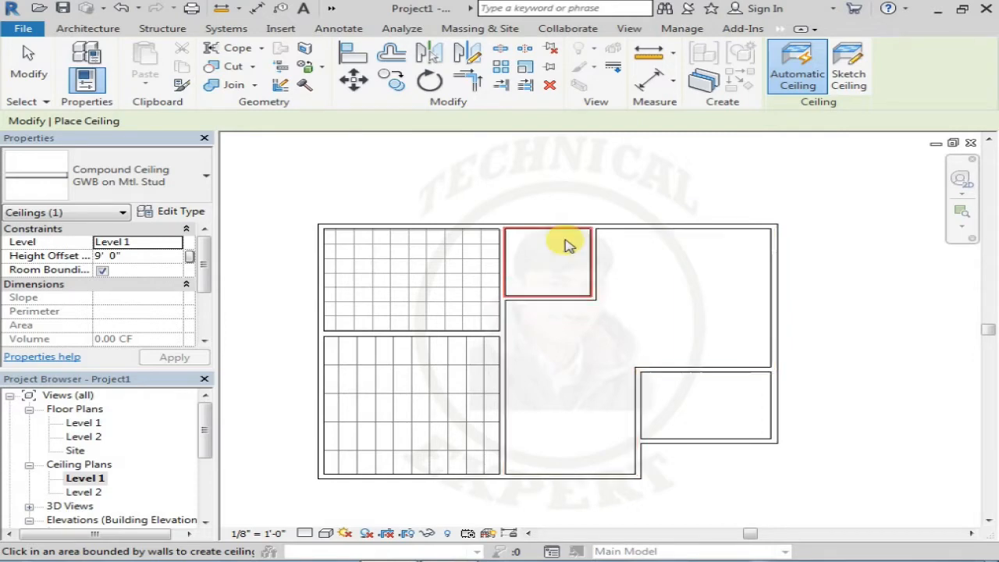
key("Escape")
key("Escape")
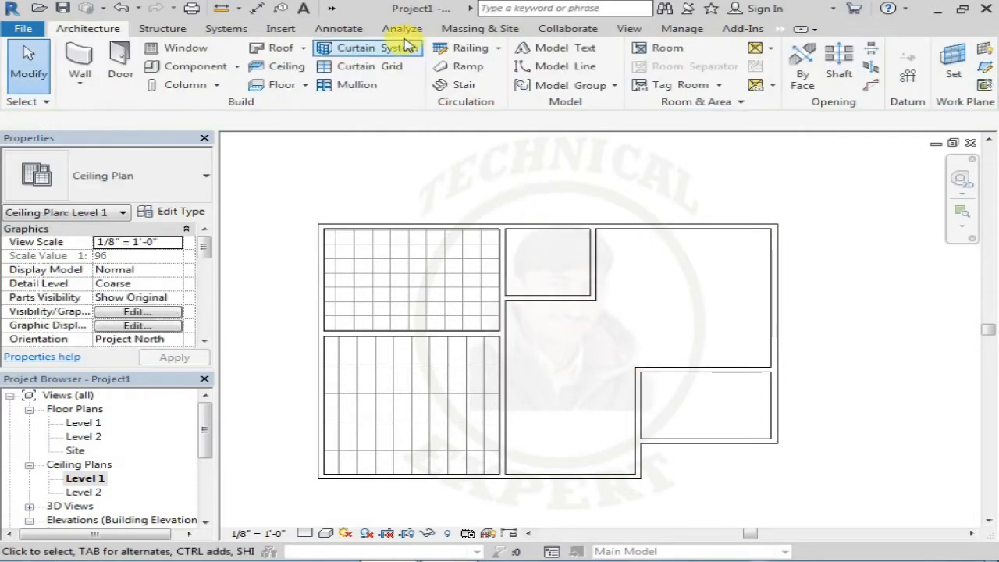
- Examine the small room's ceiling in the 3D view from above and below, and restore the home view
left_click(331, 8)
left_click(336, 26)
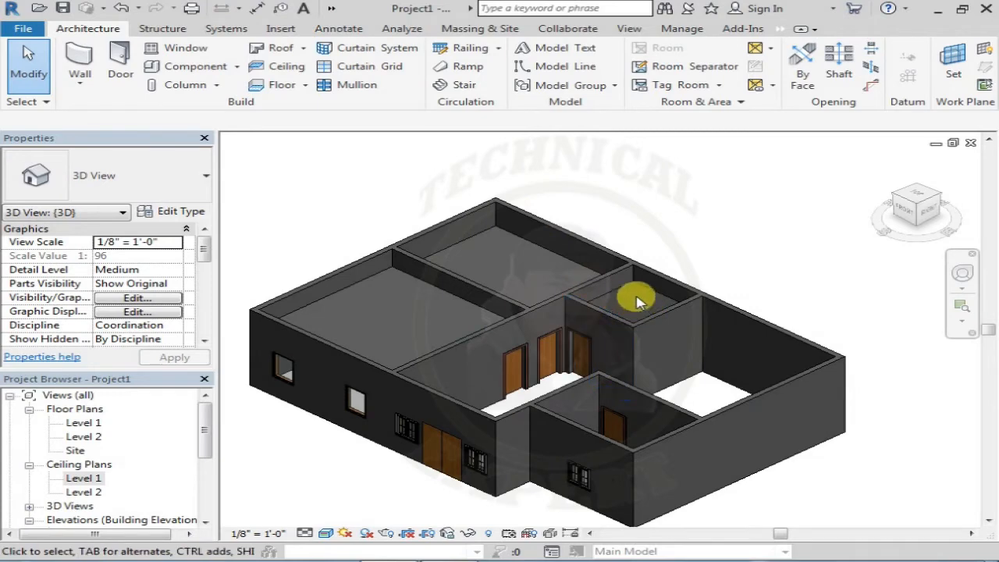
left_click(962, 273)
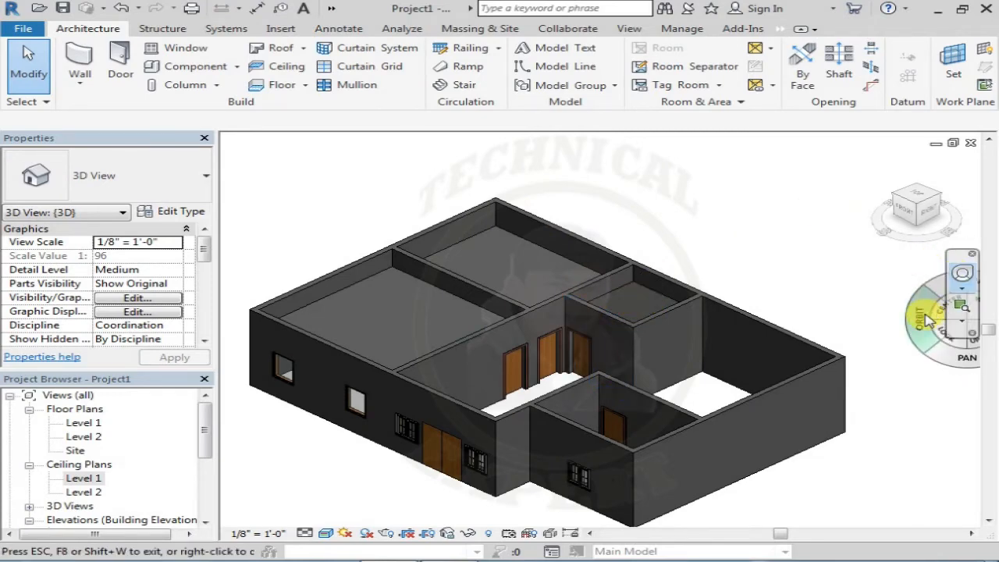
left_click_drag(687, 382, 592, 225)
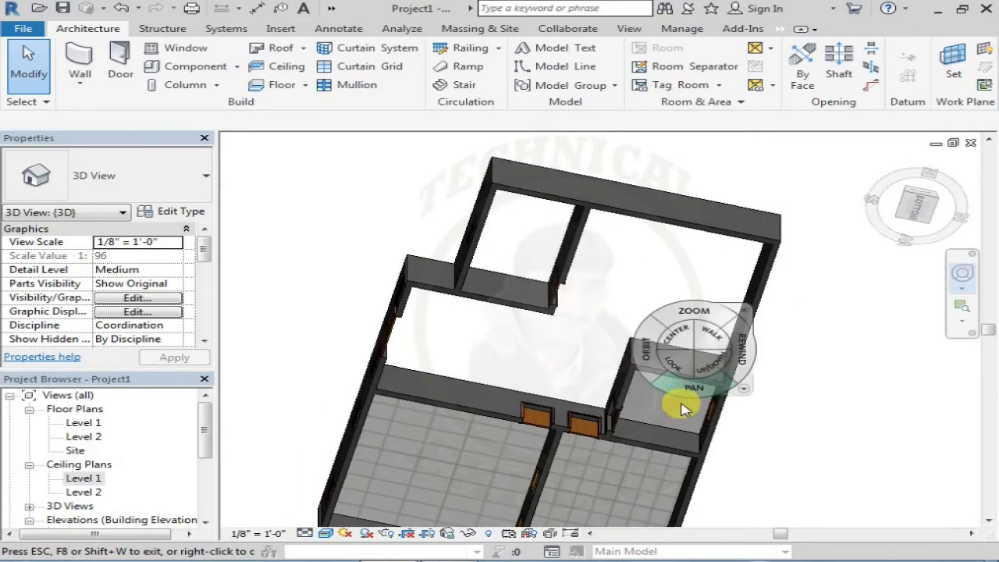
left_click_drag(597, 274, 644, 343)
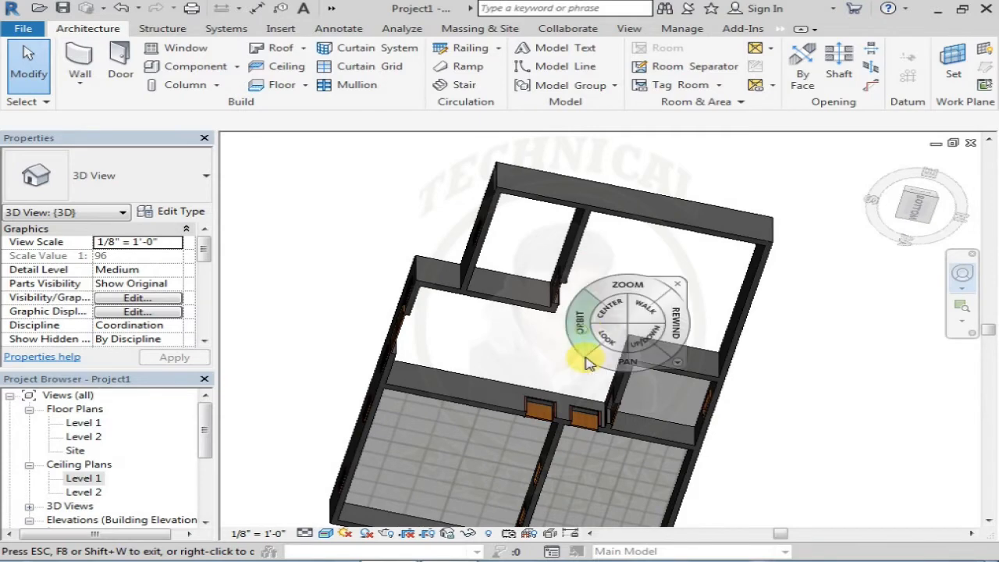
left_click_drag(575, 342, 617, 401)
key("Escape")
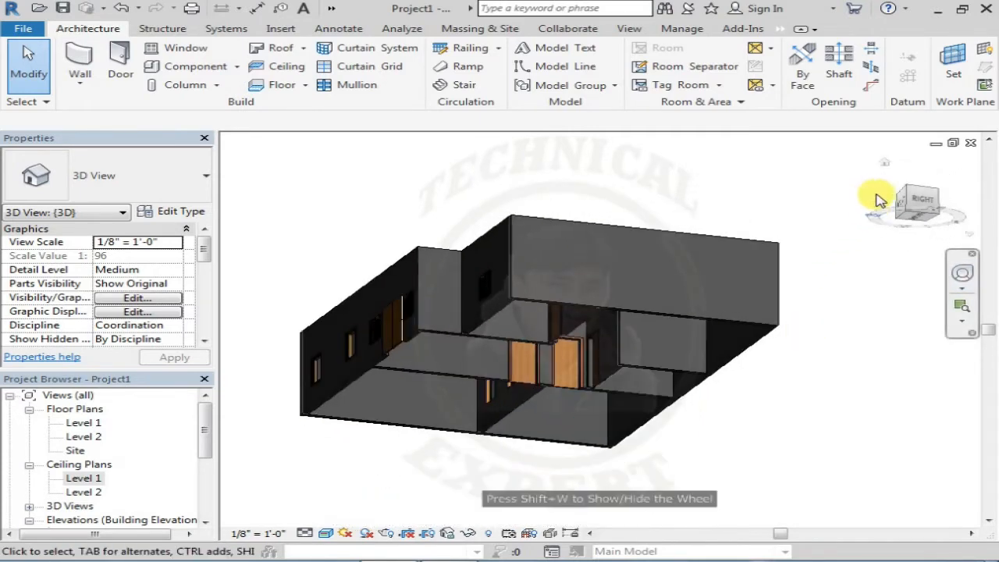
left_click(885, 163)
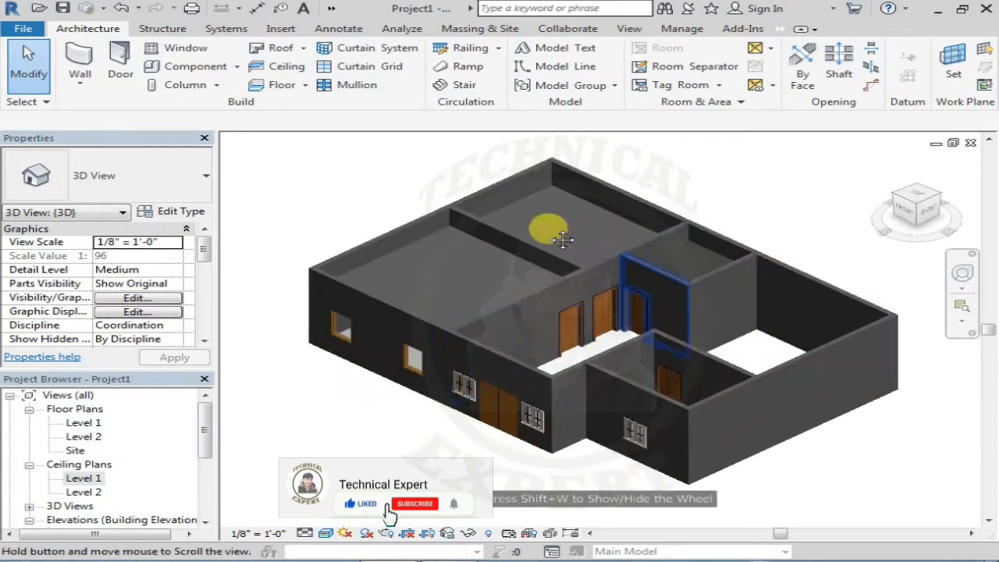
middle_click_drag(563, 240, 569, 235)
scroll(600, 246, "up", 1)
scroll(418, 327, "up", 1)
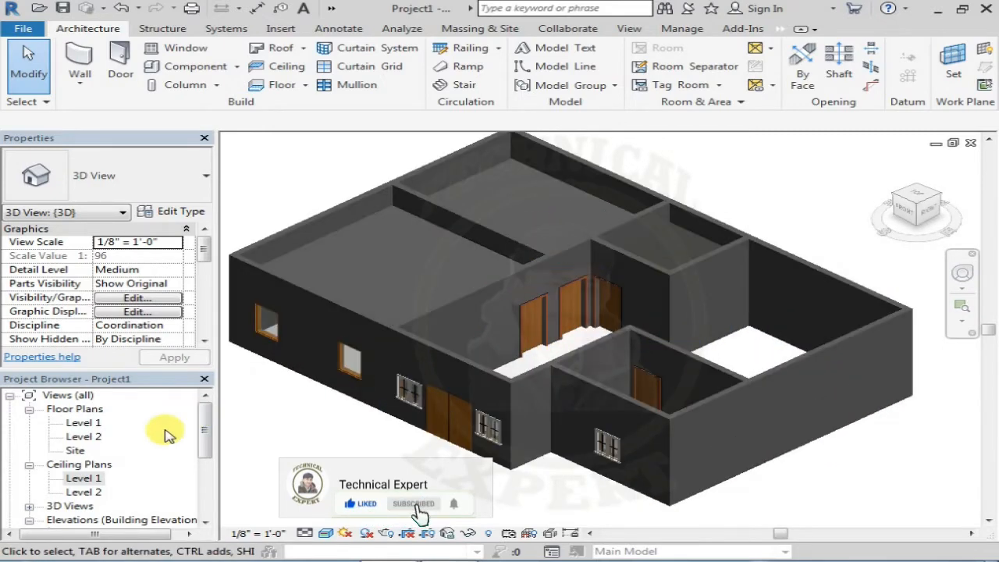
- Return to the Level 1 ceiling plan and start a sketched GWB on Mtl. Stud ceiling
double_click(108, 476)
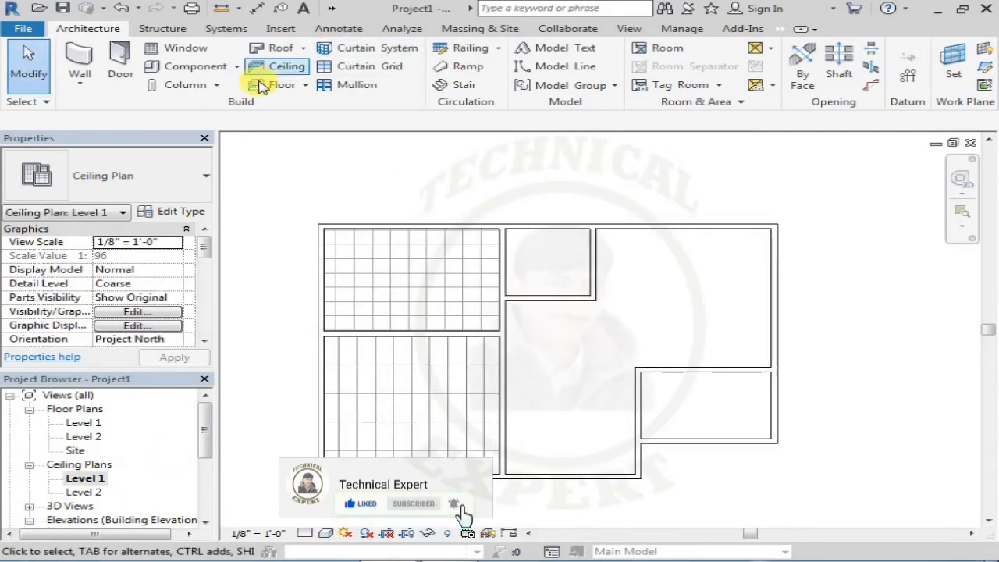
left_click(273, 67)
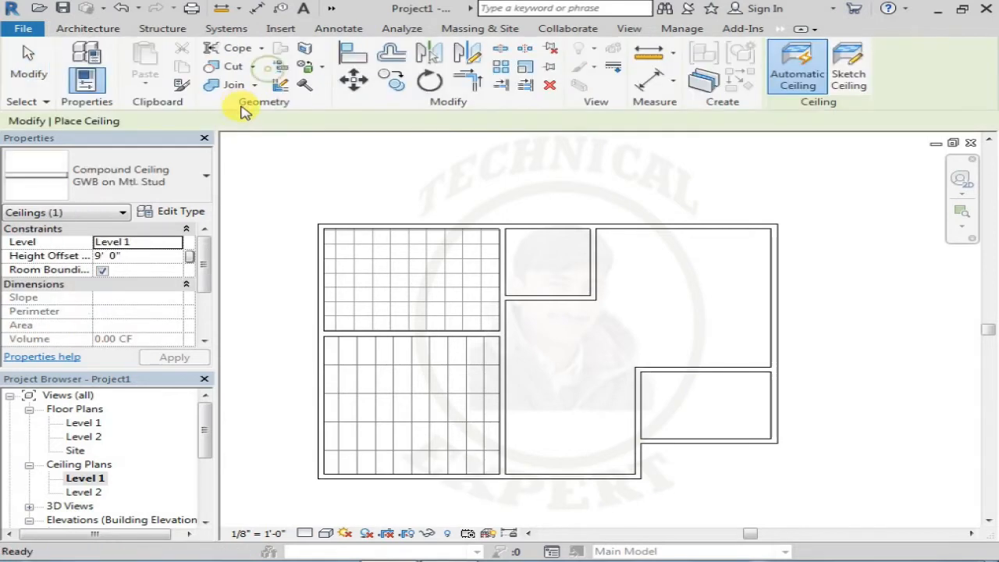
left_click(851, 85)
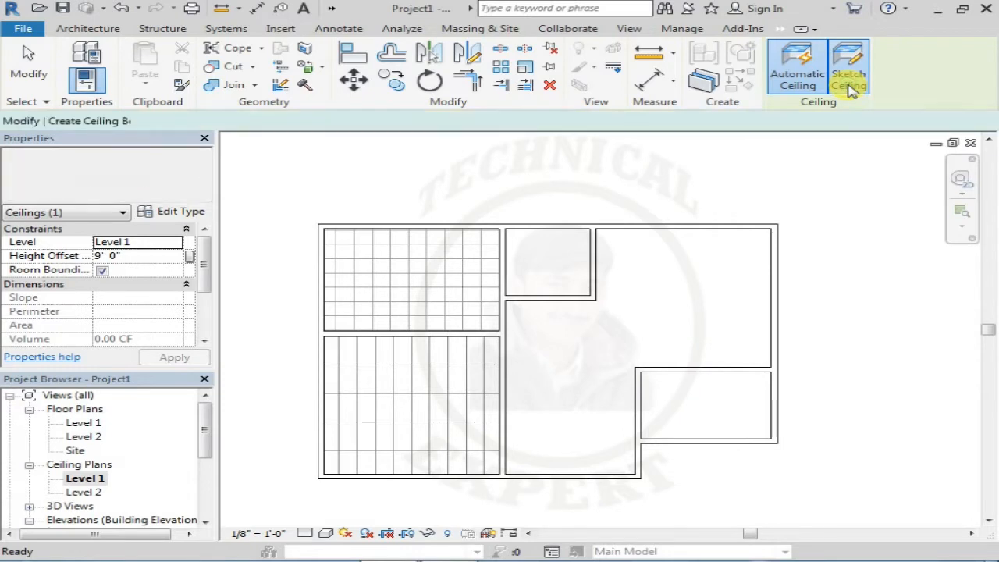
- Sketch a rectangular ceiling boundary about 19' 8" by 19' 8" over the upper-right part of the large L-shaped room
mouse_move(804, 93)
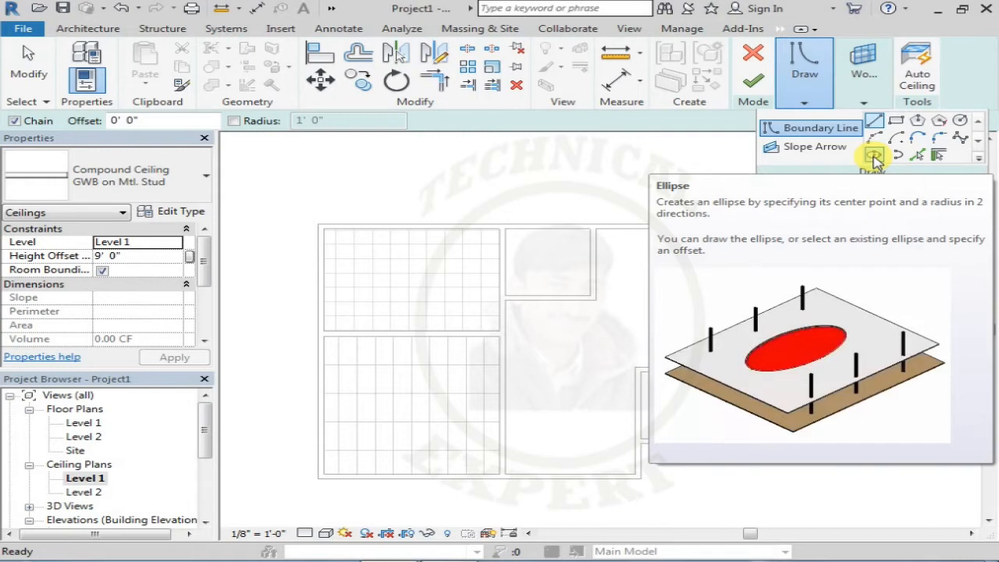
left_click(897, 121)
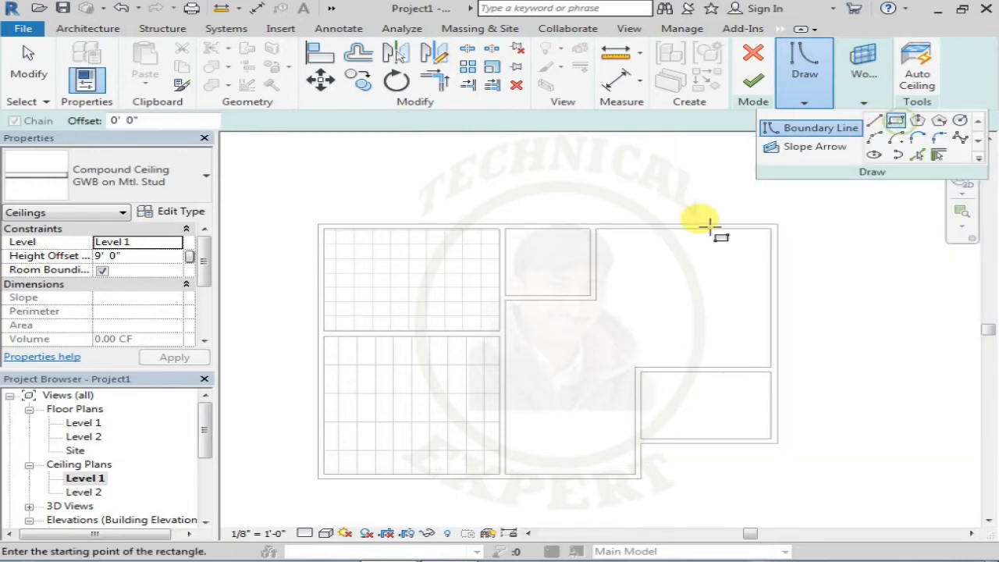
left_click(596, 229)
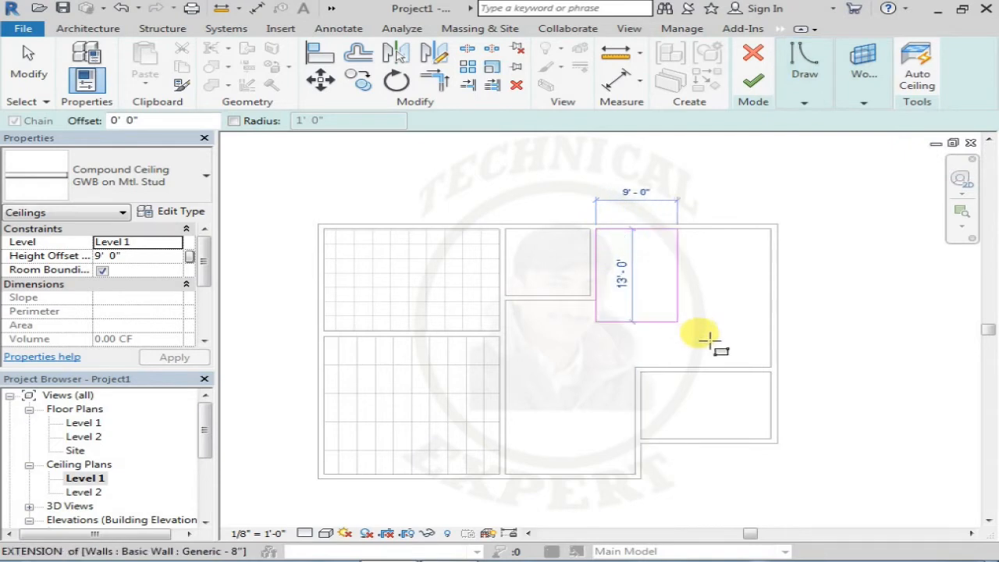
left_click(773, 369)
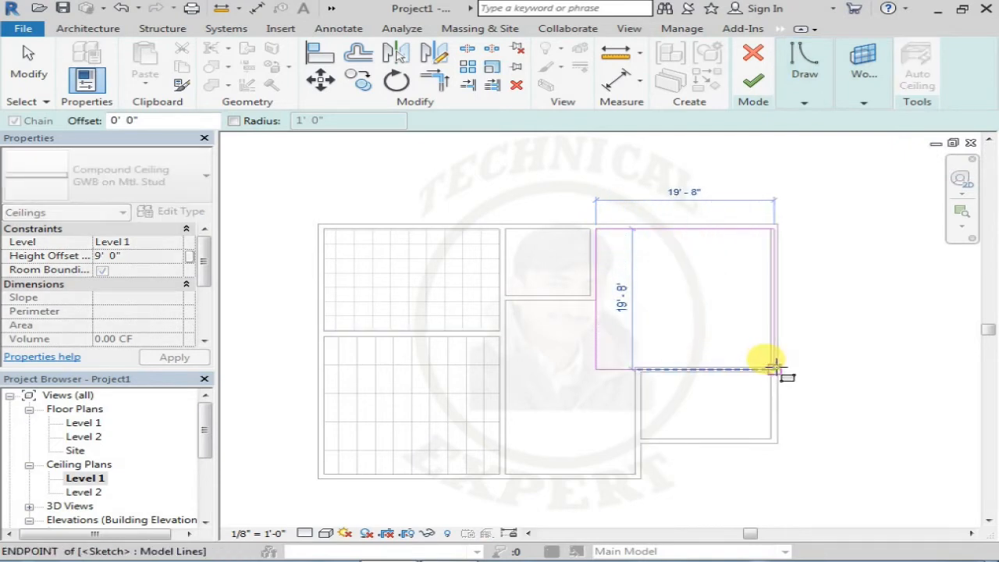
key("Escape")
- Delete all four lines of the rectangular ceiling boundary
left_click(598, 351)
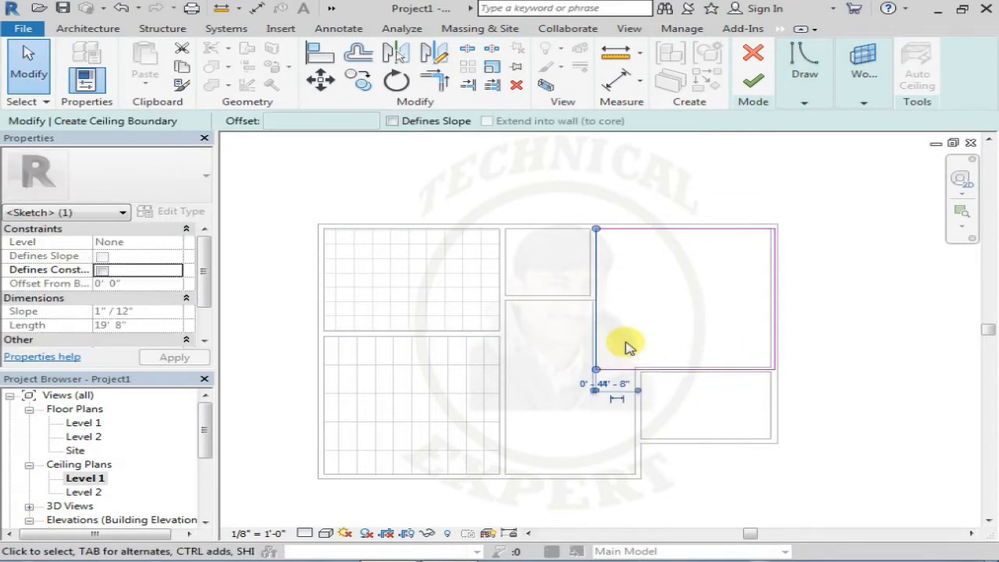
key("Delete")
left_click(611, 368)
key("Delete")
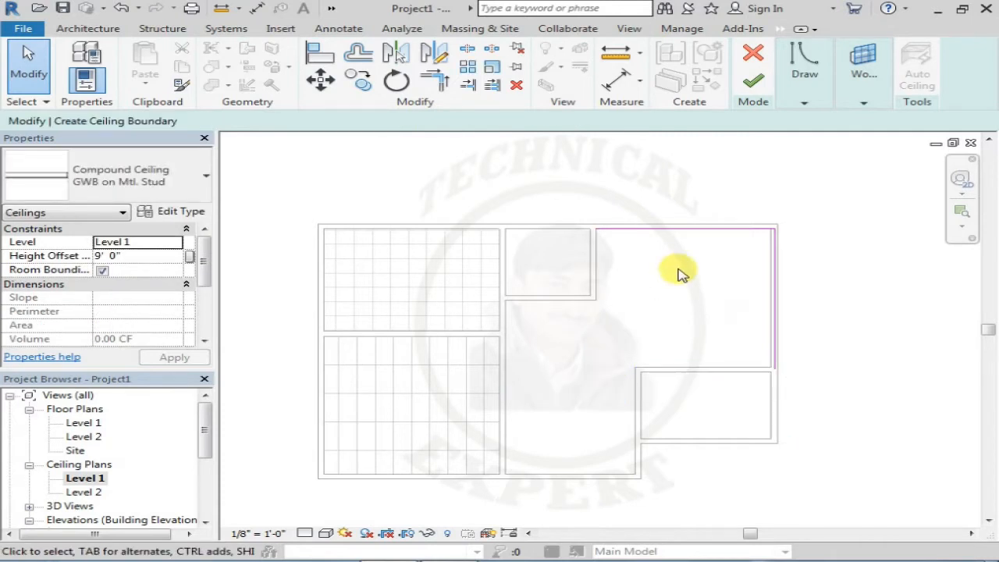
left_click(773, 322)
key("Delete")
left_click(720, 229)
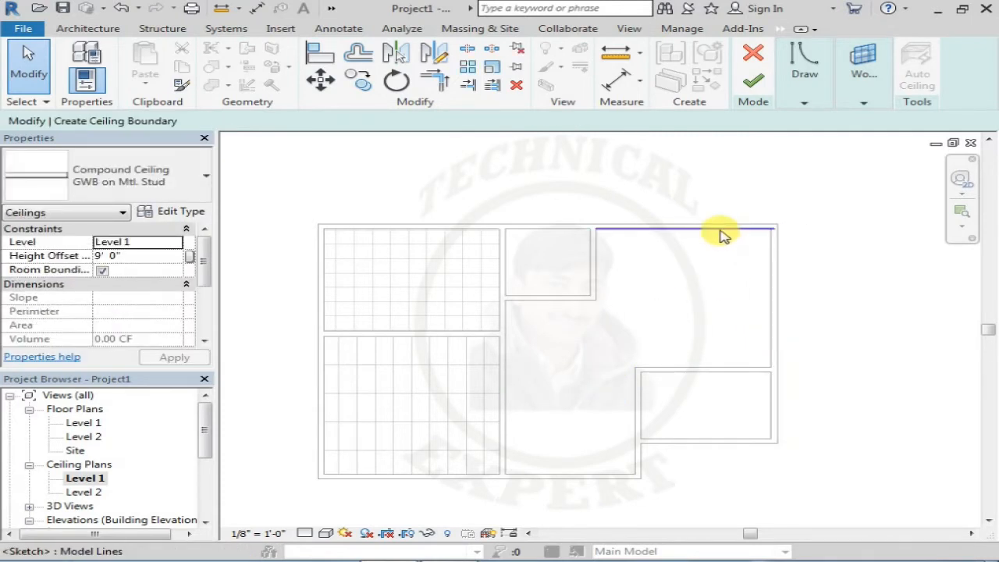
key("Delete")
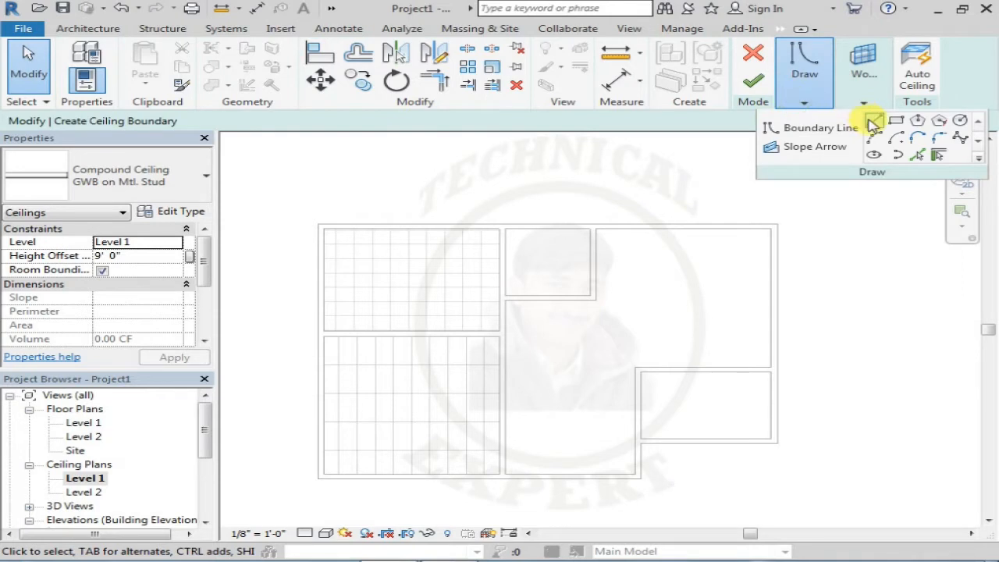
- Try picking the upper exterior wall's inner edge as a boundary line with Pick Lines, and delete the resulting line
left_click(921, 155)
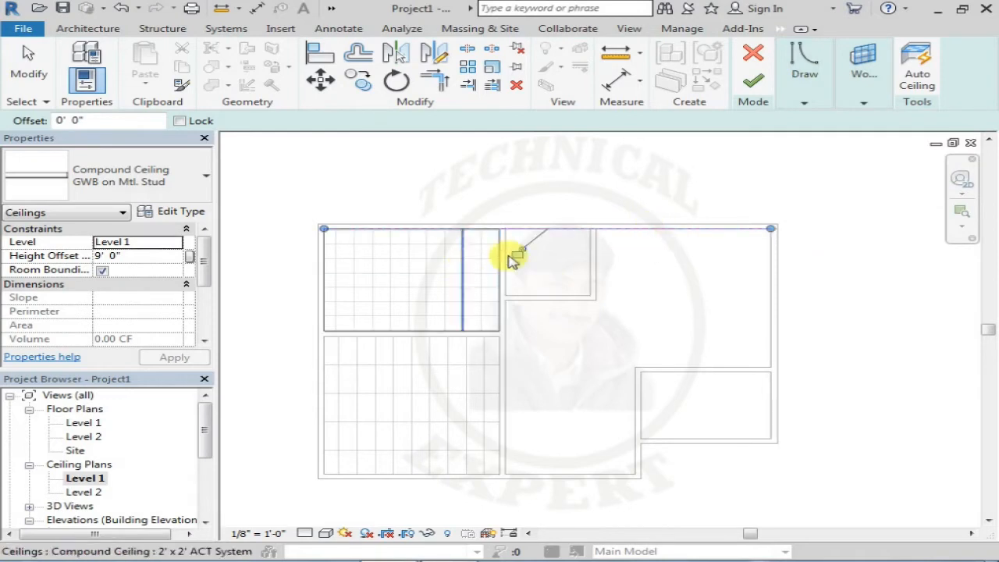
left_click(631, 234)
left_click(628, 233)
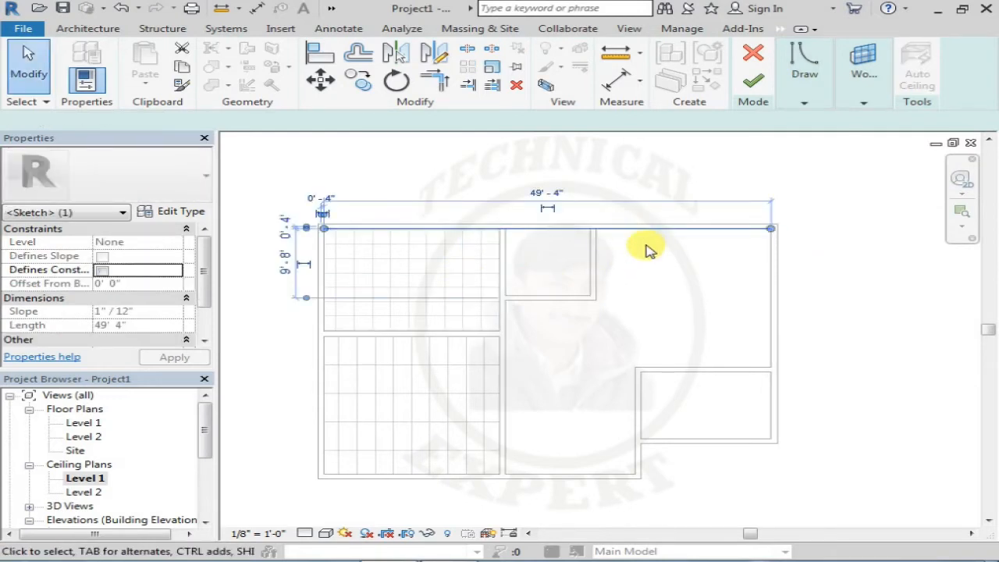
key("Delete")
left_click(801, 107)
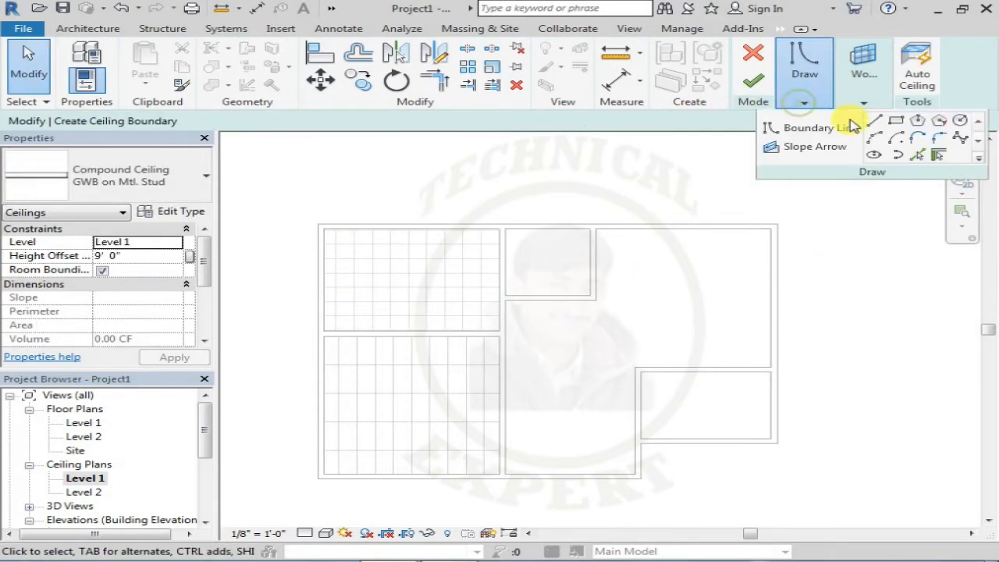
left_click(940, 156)
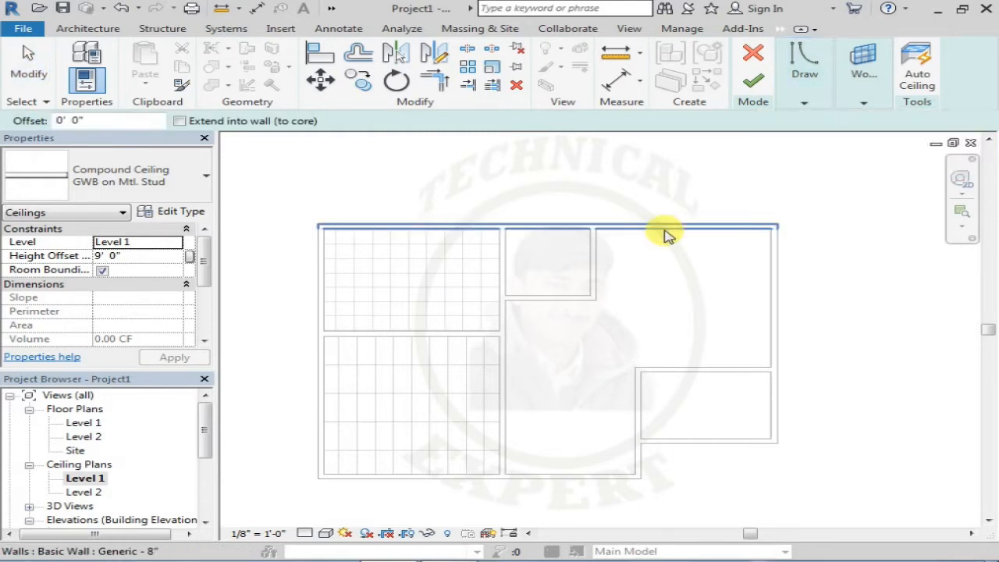
key("Escape")
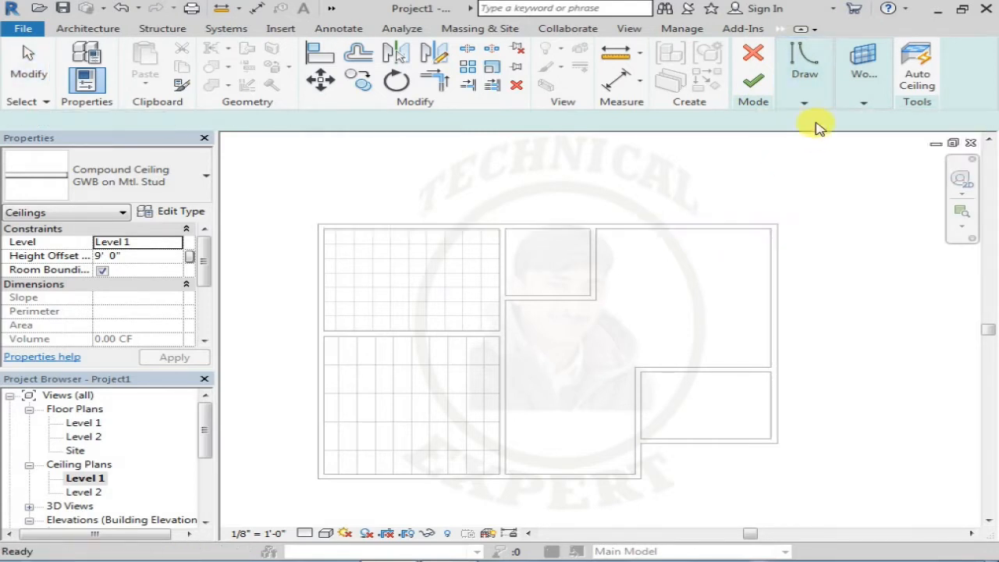
- Trace five connected boundary lines along the L-shaped room's walls, from its 19' 4" upper edge clockwise to the lower-left wall corner
left_click(805, 105)
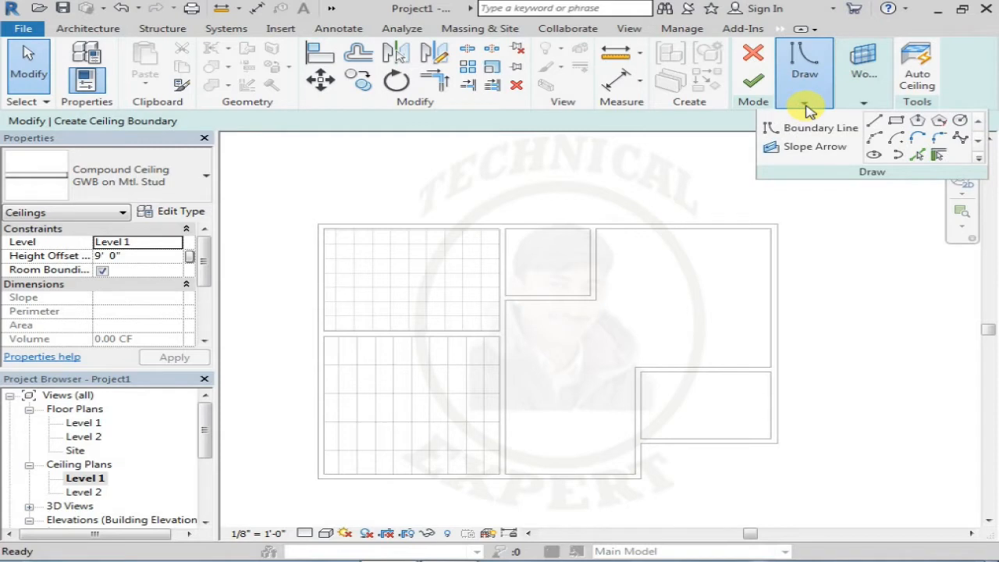
left_click(875, 127)
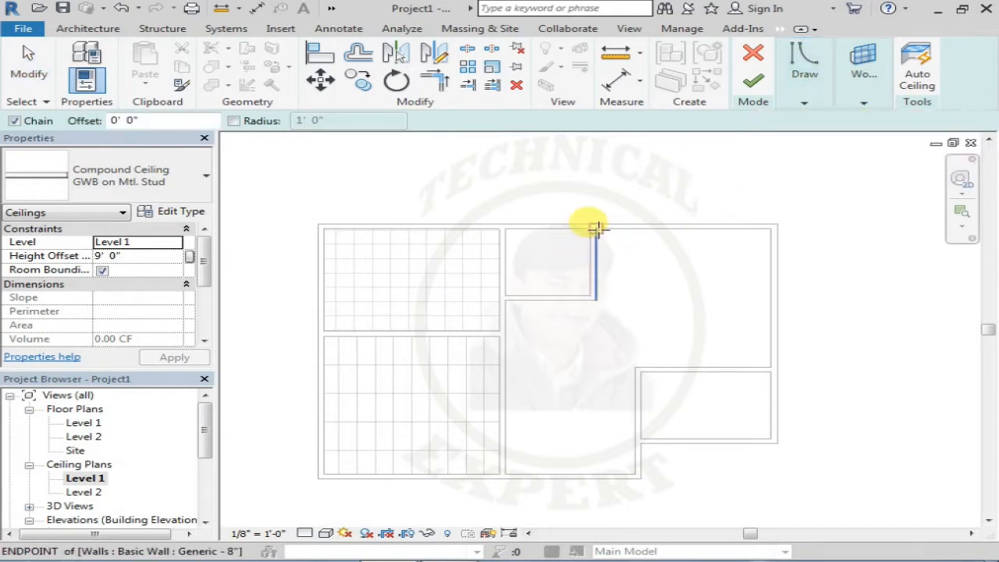
left_click(598, 230)
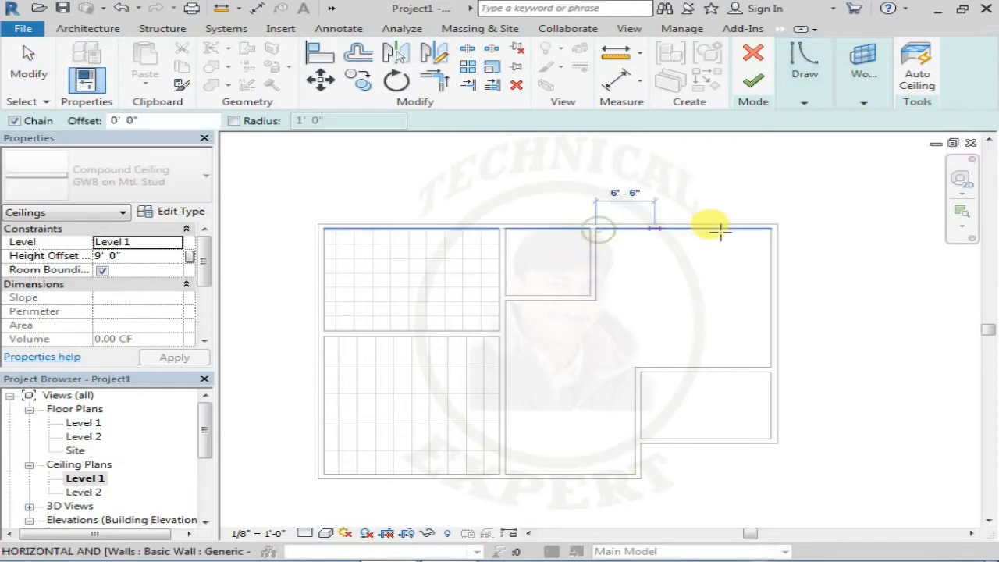
left_click(767, 228)
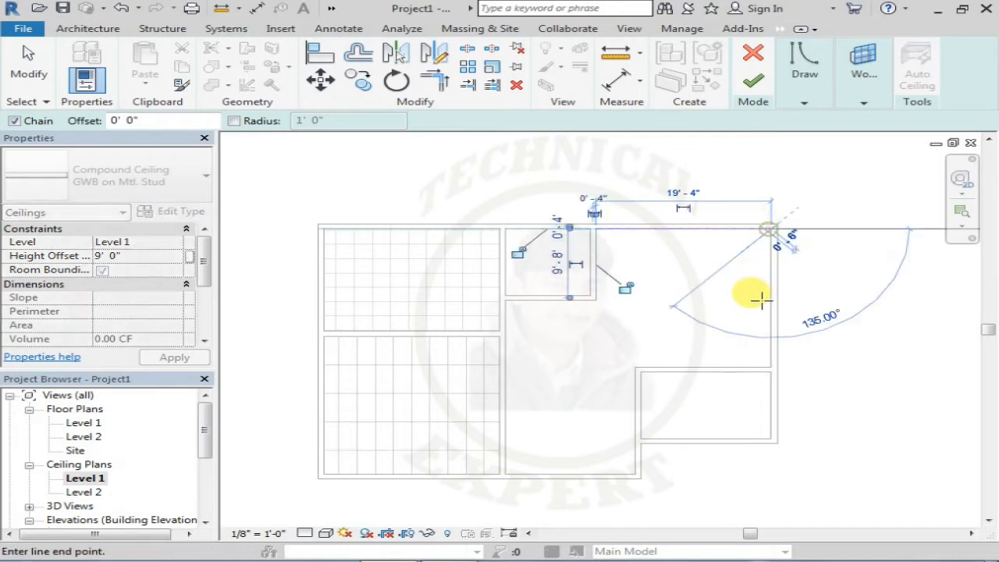
left_click(771, 367)
left_click(633, 366)
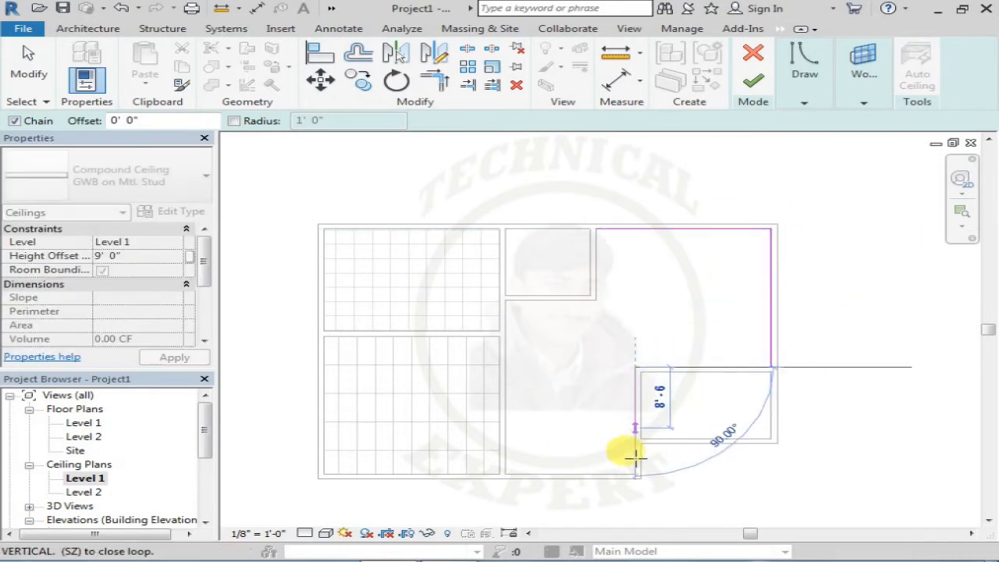
left_click(634, 473)
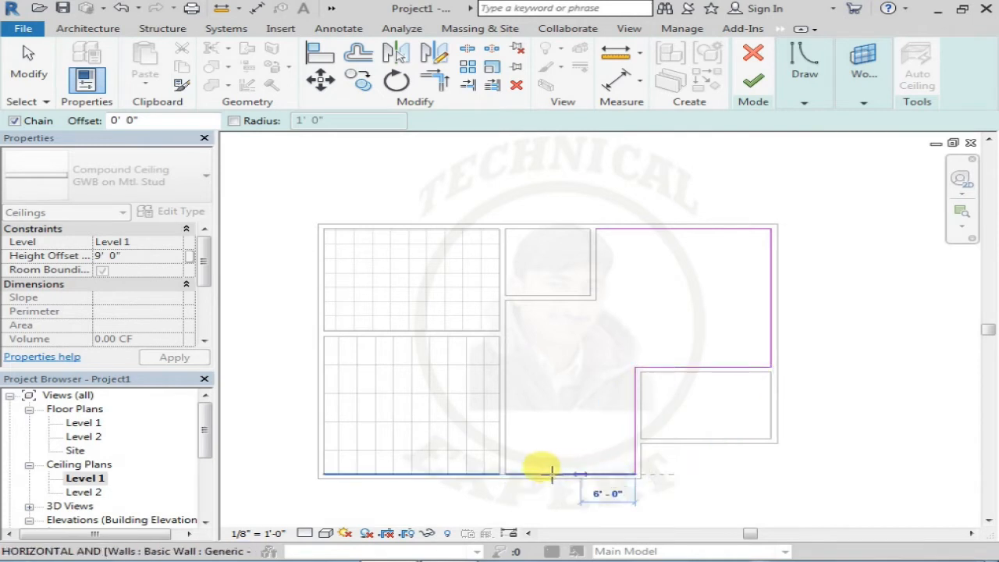
left_click(500, 473)
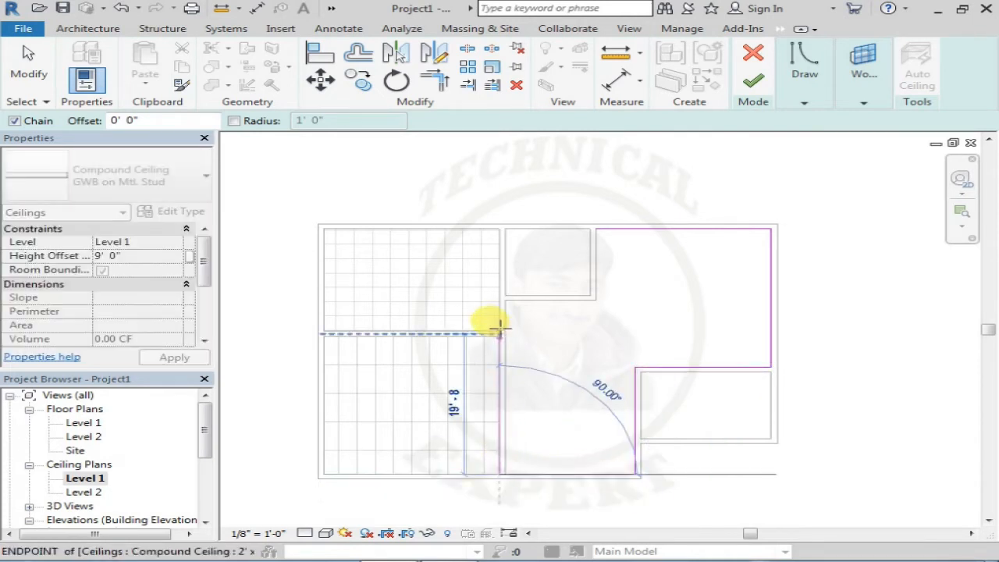
key("Escape")
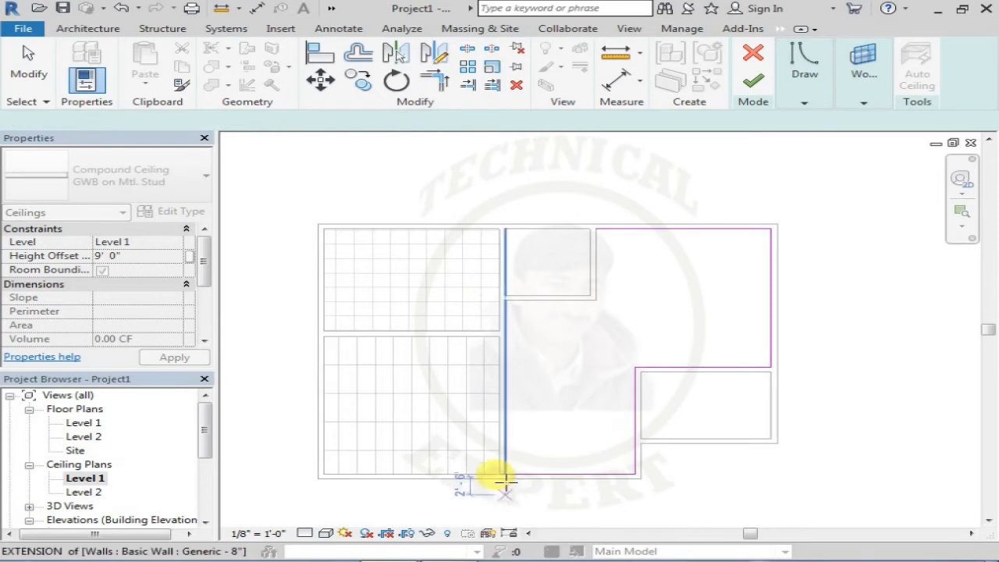
- Shorten the lower boundary line to 14' 4" by moving its left end to the partition wall's face inside the L-shaped room
scroll(500, 473, "up", 3)
scroll(501, 477, "up", 2)
key("Escape")
left_click(503, 475)
left_click_drag(489, 475, 507, 474)
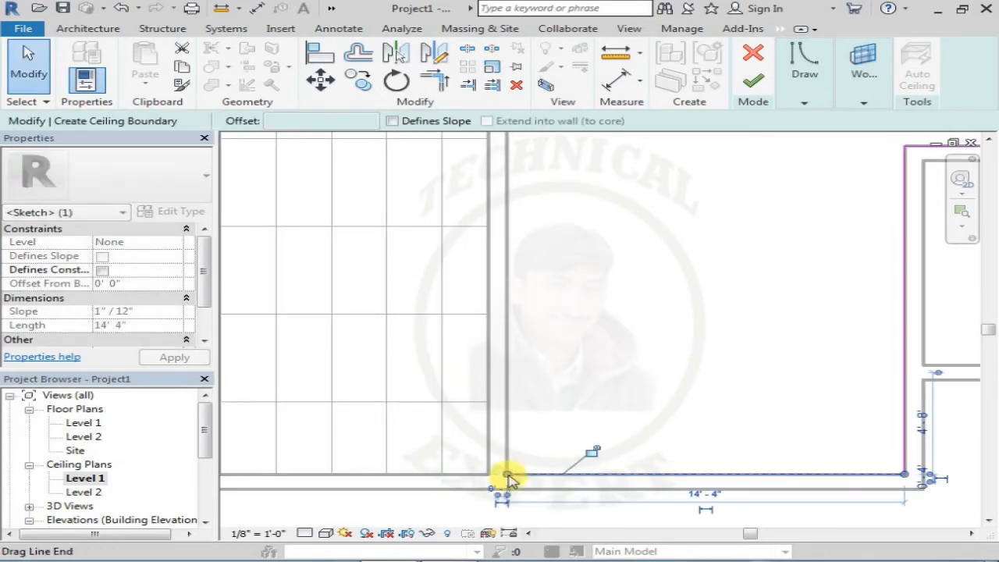
- Draw a 24' 4" vertical boundary line from the lower-left corner up to the small upper room's wall
left_click(804, 104)
left_click(849, 128)
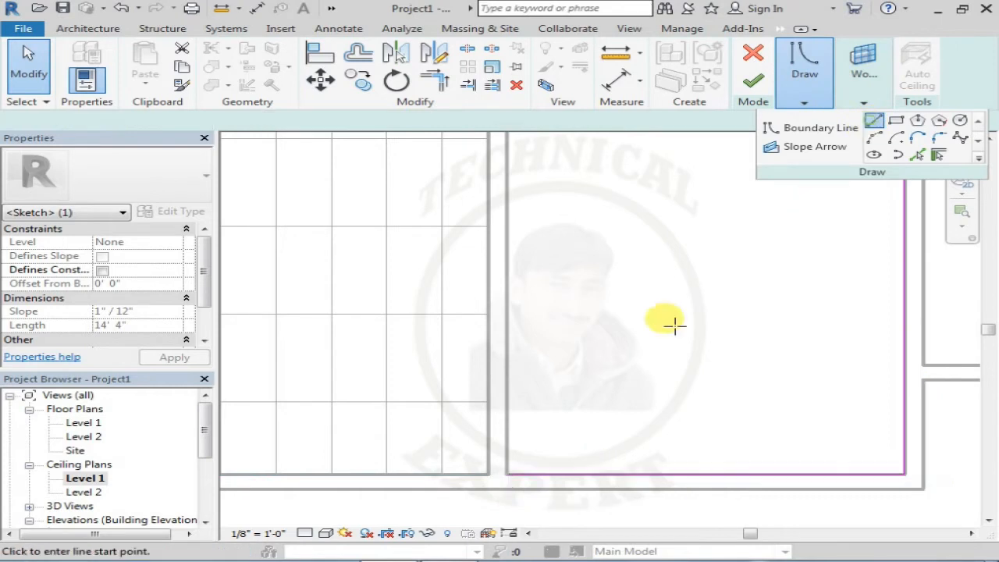
left_click(506, 474)
middle_click_drag(522, 358, 533, 488)
scroll(520, 337, "down", 1)
scroll(517, 259, "down", 2)
scroll(518, 234, "down", 1)
left_click(520, 188)
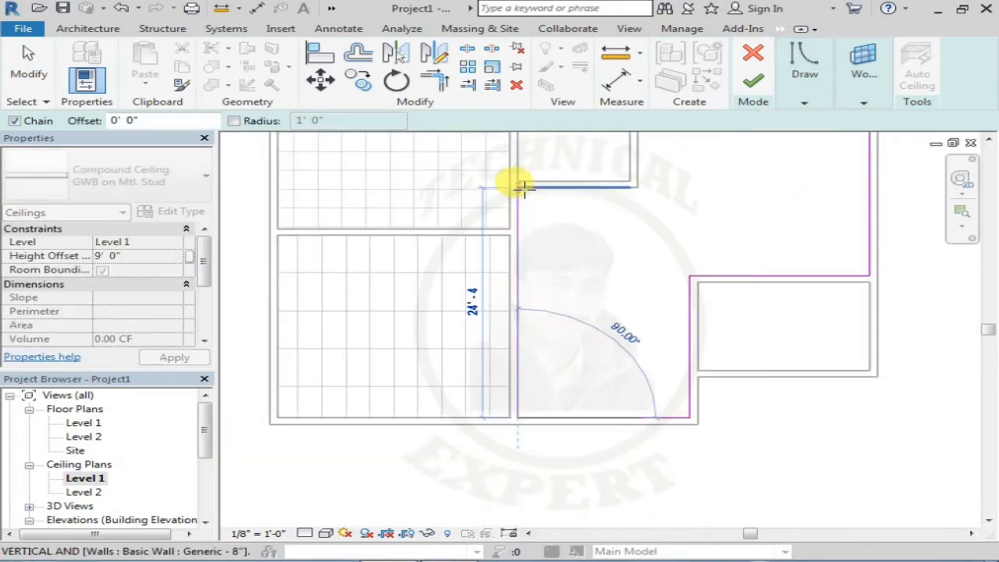
left_click(519, 187)
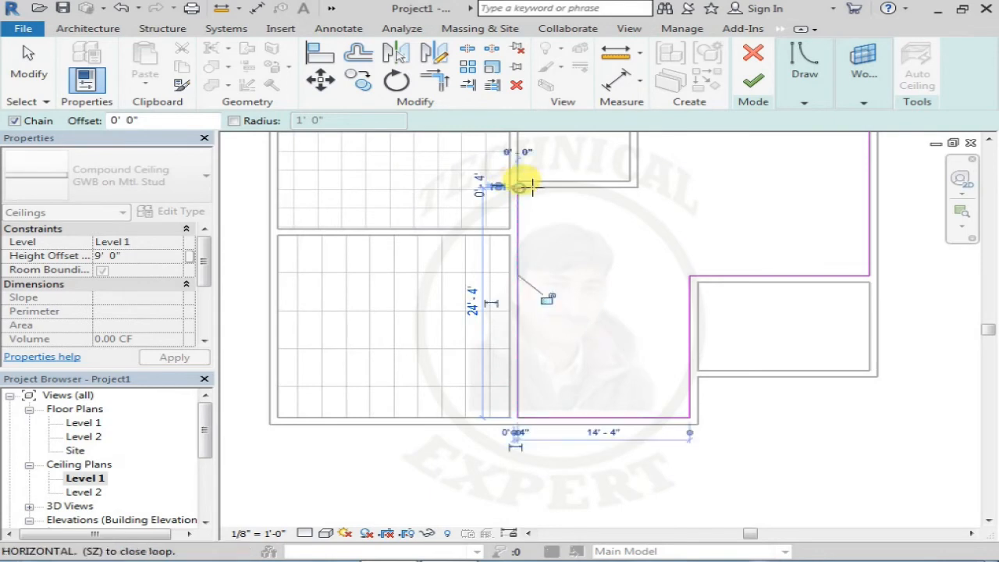
- Close the boundary along the small upper room's lower and right walls, and finish the sketched GWB on Mtl. Stud ceiling
left_click(637, 187)
middle_click_drag(651, 214, 649, 310)
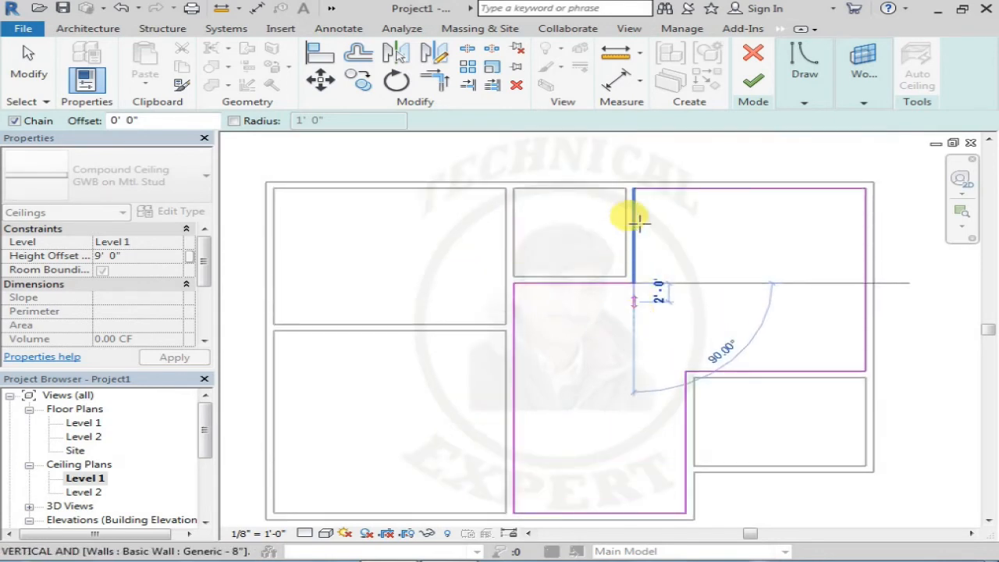
left_click(636, 189)
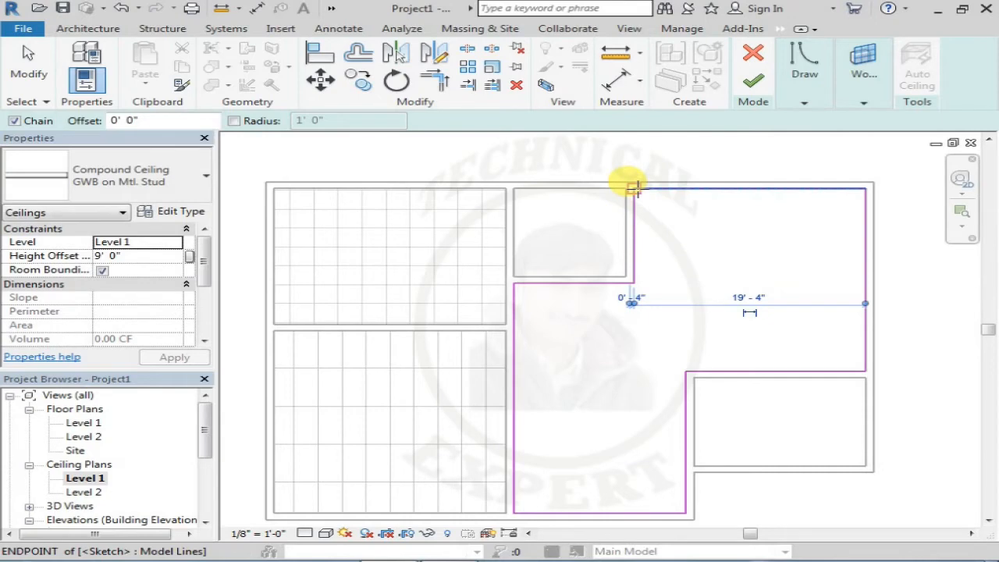
left_click(754, 86)
scroll(678, 304, "down", 2)
scroll(669, 305, "up", 1)
left_click(826, 260)
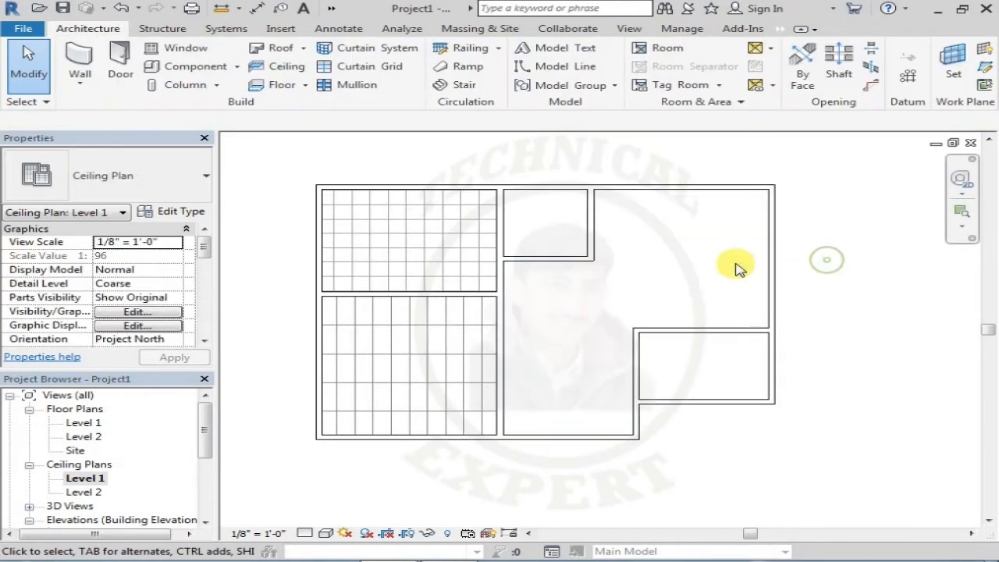
- Show the model in 3D and change the L-shaped room's ceiling type to 2' x 2' ACT System
left_click(331, 8)
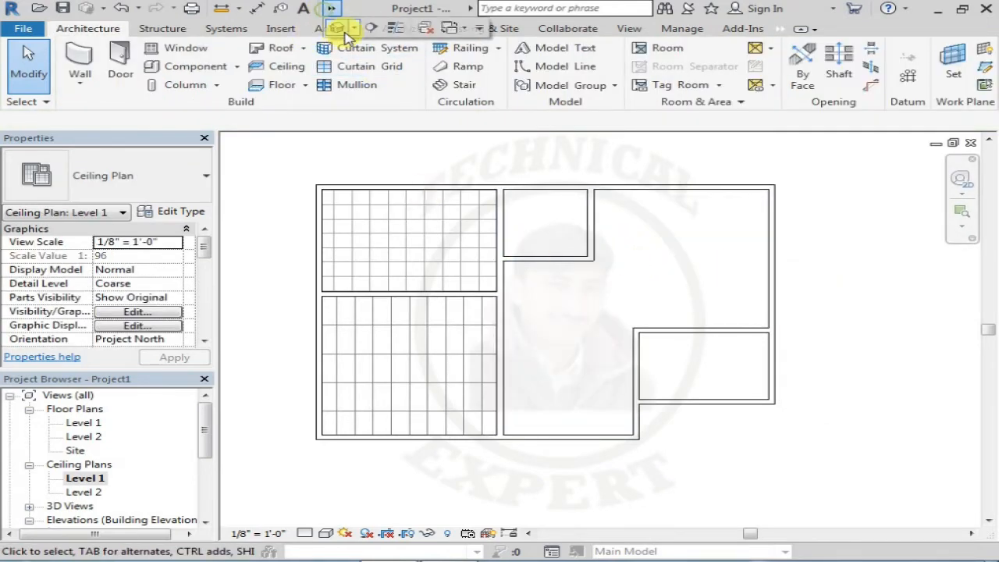
left_click(343, 31)
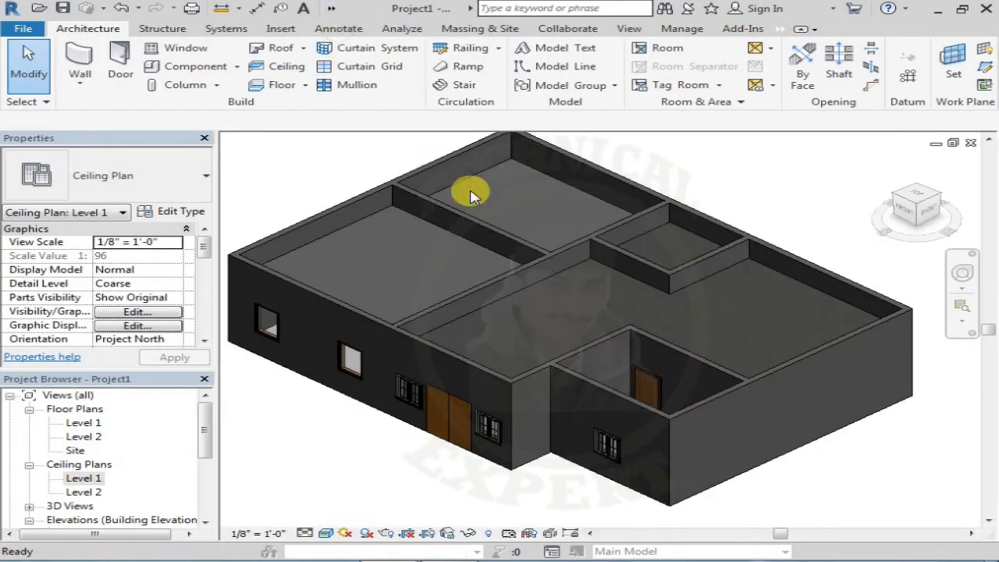
left_click(509, 303)
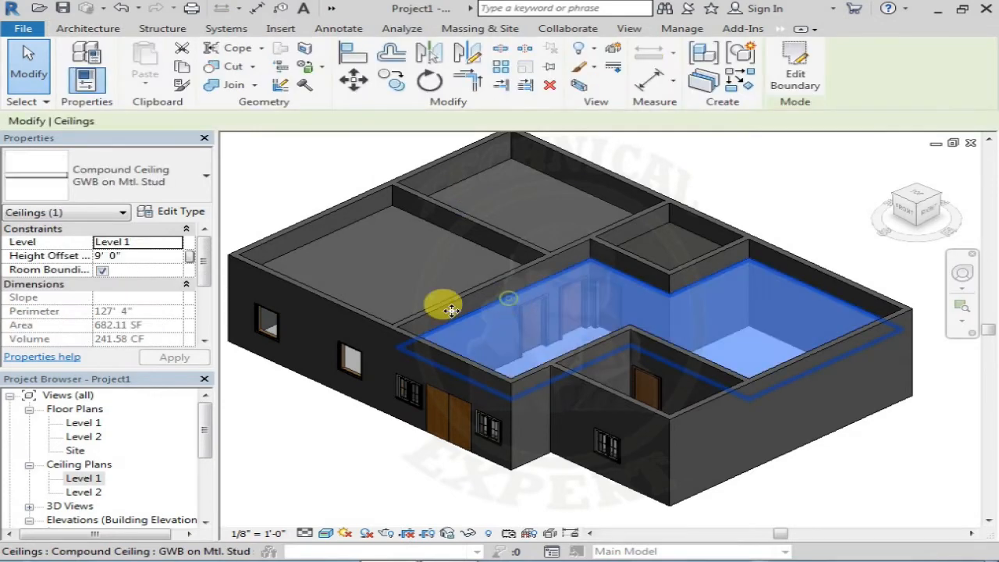
left_click(136, 194)
left_click(125, 306)
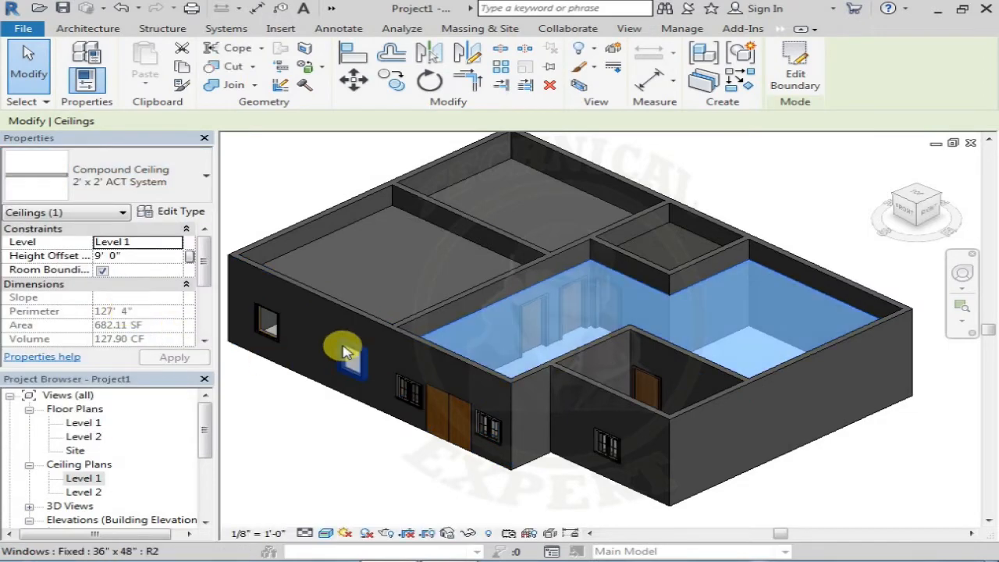
key("Escape")
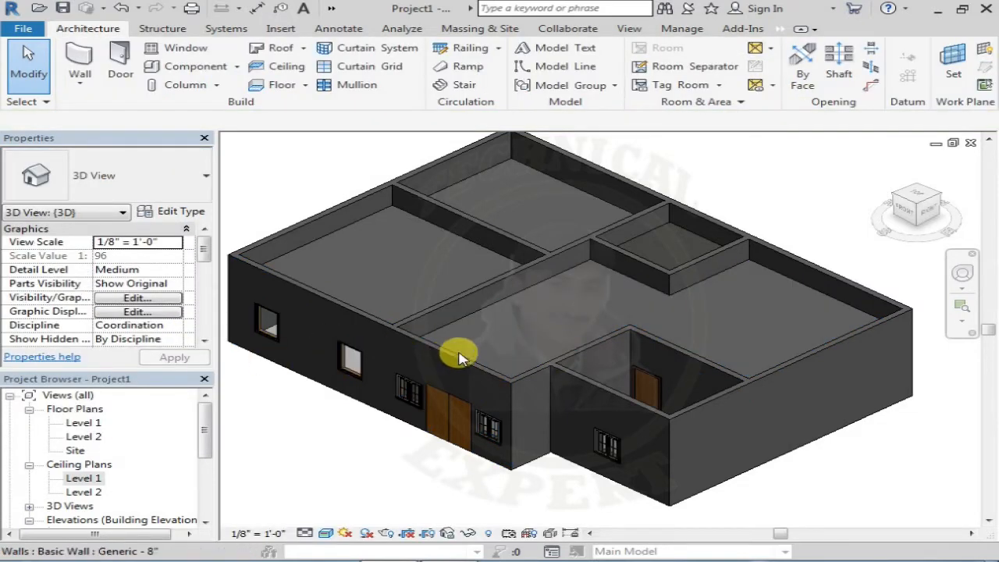
- Return to the Level 1 ceiling plan and examine the vertical grid lines of the L-shaped room's 2' x 2' ACT ceiling
double_click(84, 478)
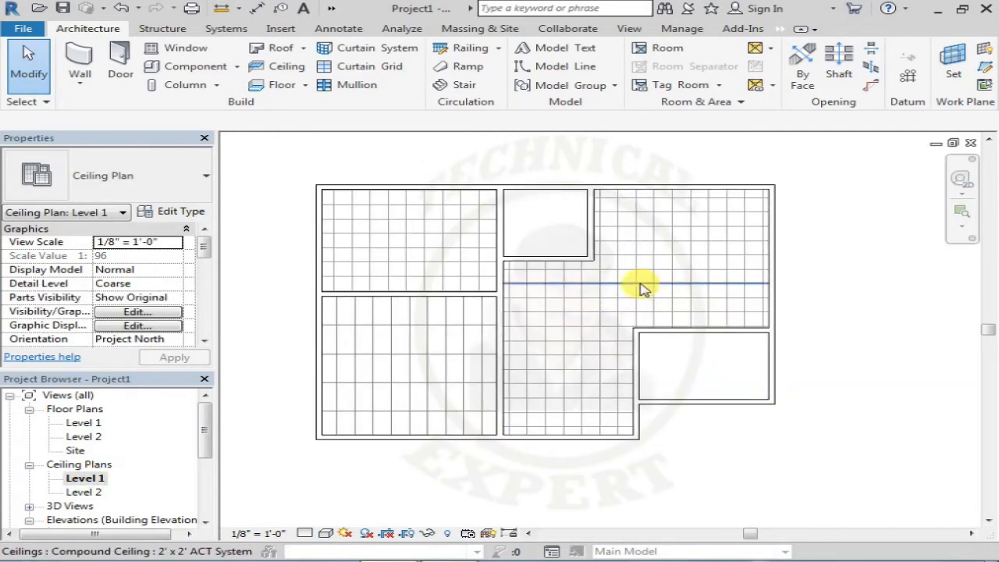
middle_click_drag(640, 284, 630, 328)
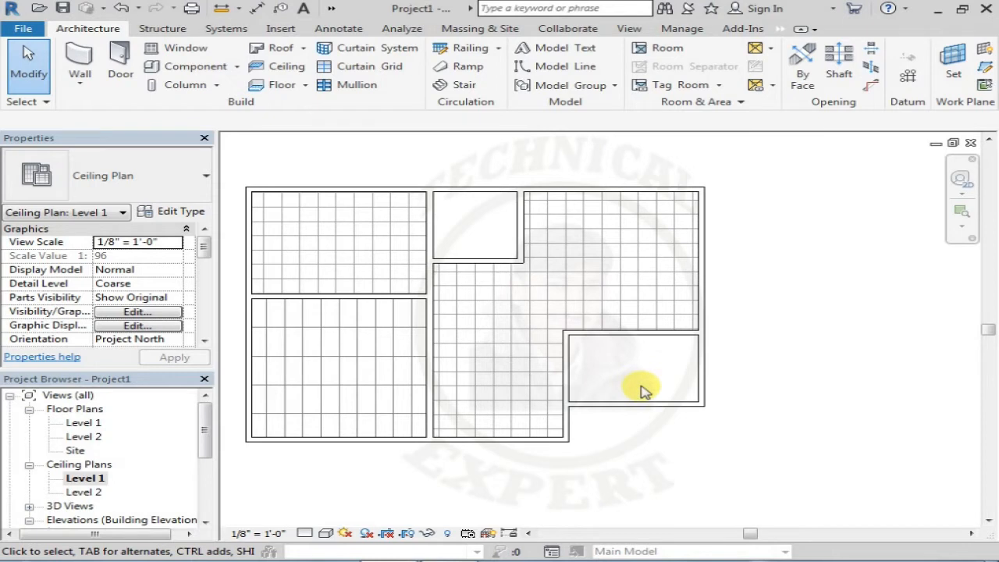
left_click(531, 361)
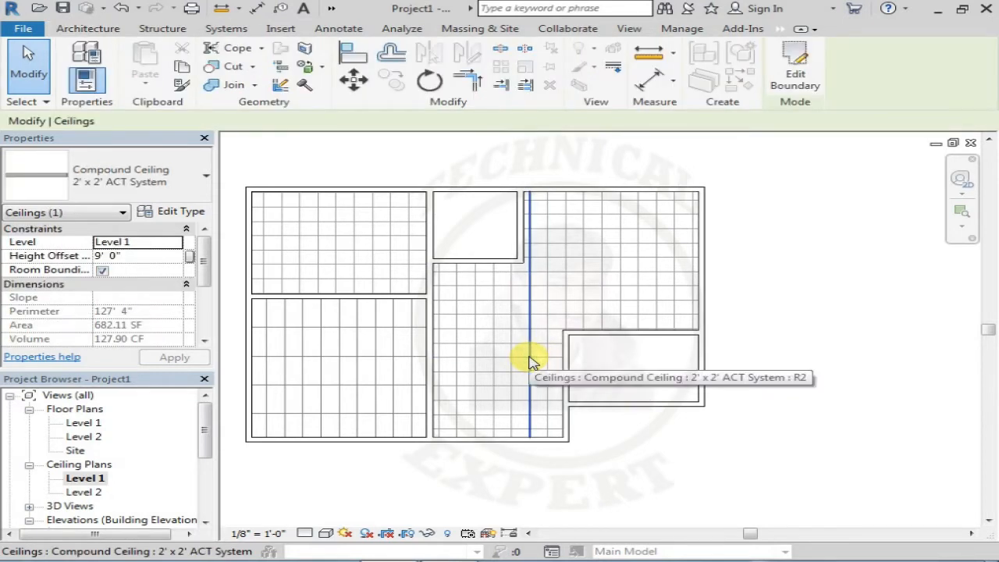
left_click_drag(530, 362, 552, 359)
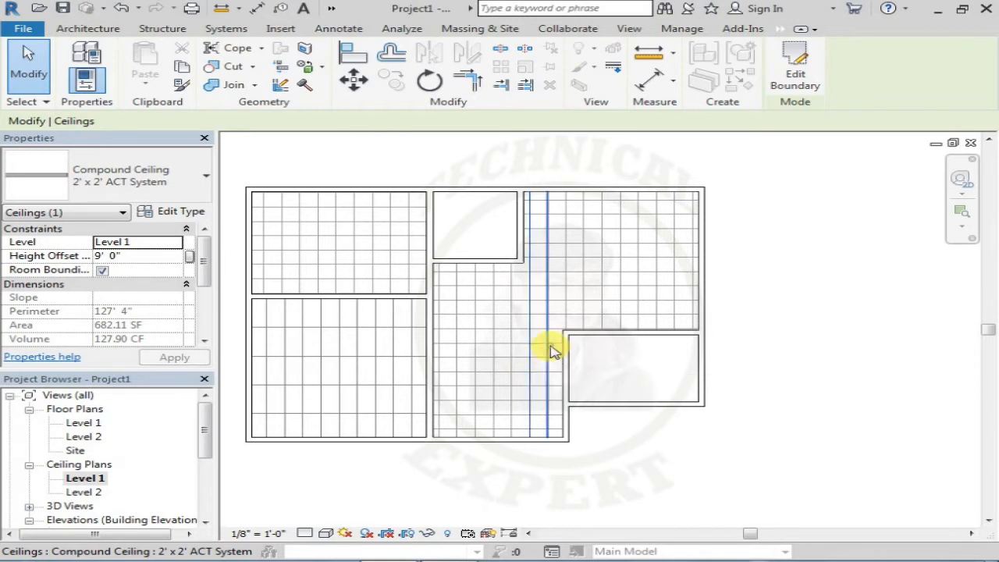
key("c")
key("l")
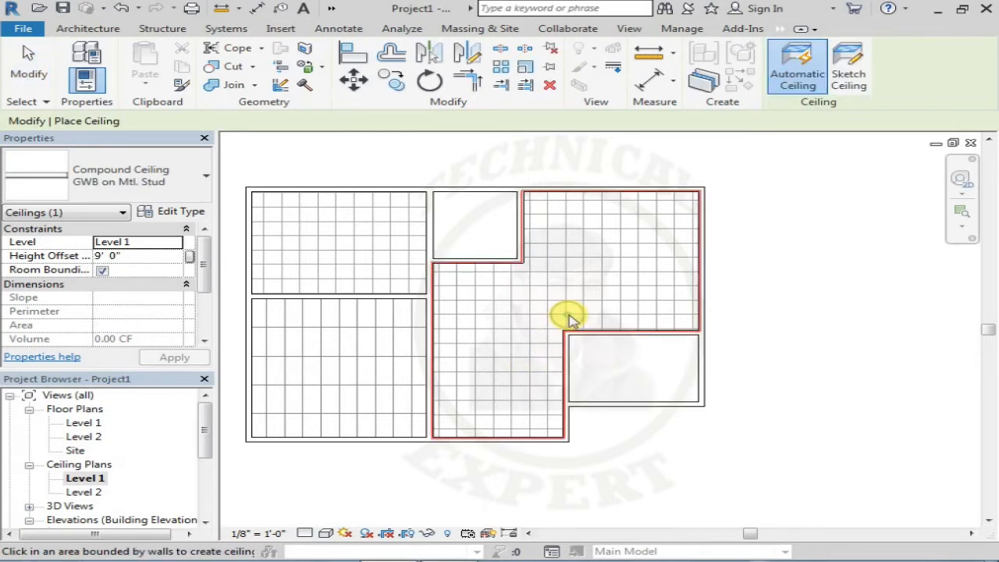
key("Escape")
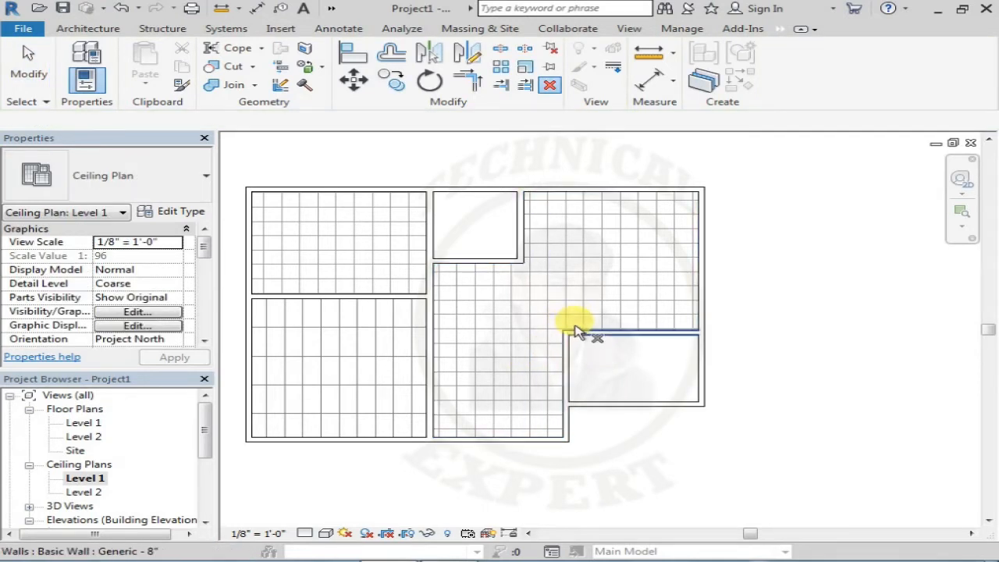
- Delete the 2' x 2' ACT System ceiling from the L-shaped room
left_click(570, 321)
key("Delete")
middle_click_drag(592, 355, 586, 409)
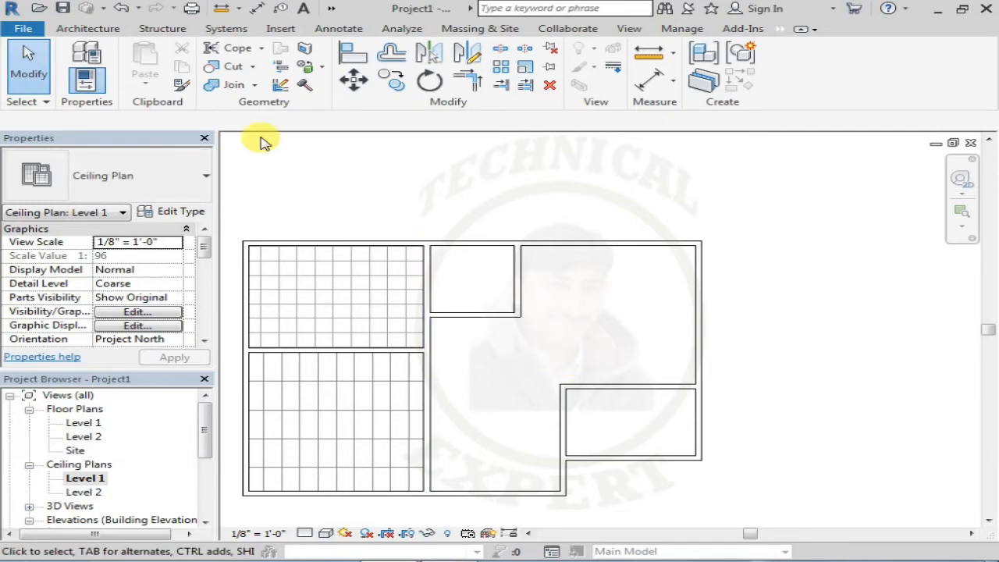
- Place an automatic GWB on Mtl. Stud ceiling at 9' 0" in the L-shaped room and end the ceiling command
left_click(98, 28)
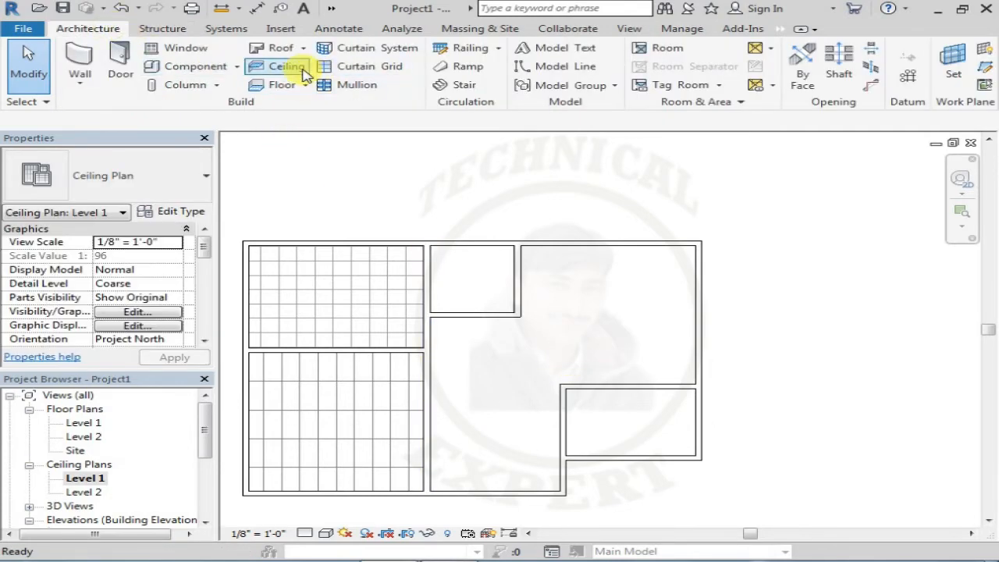
left_click(301, 68)
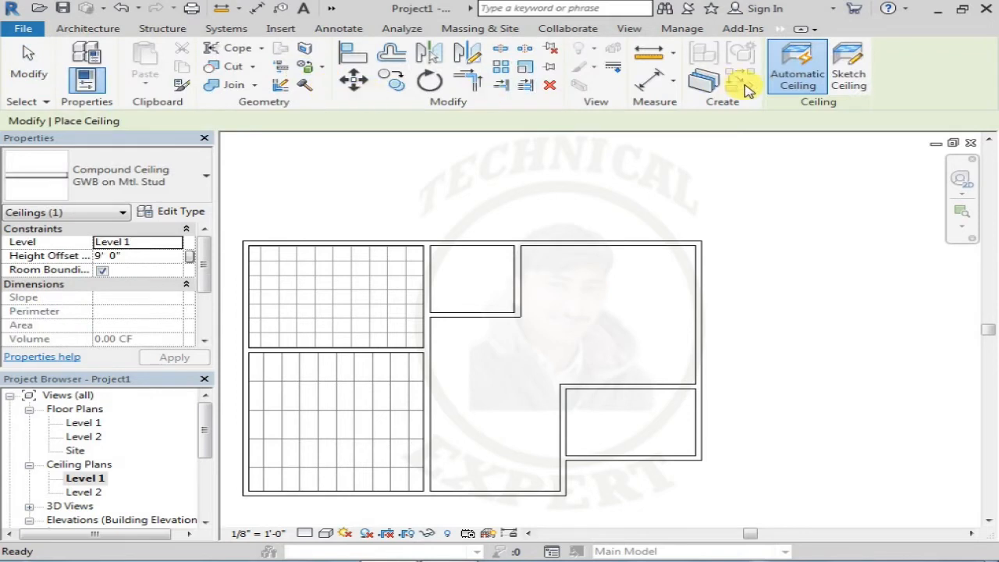
left_click(639, 278)
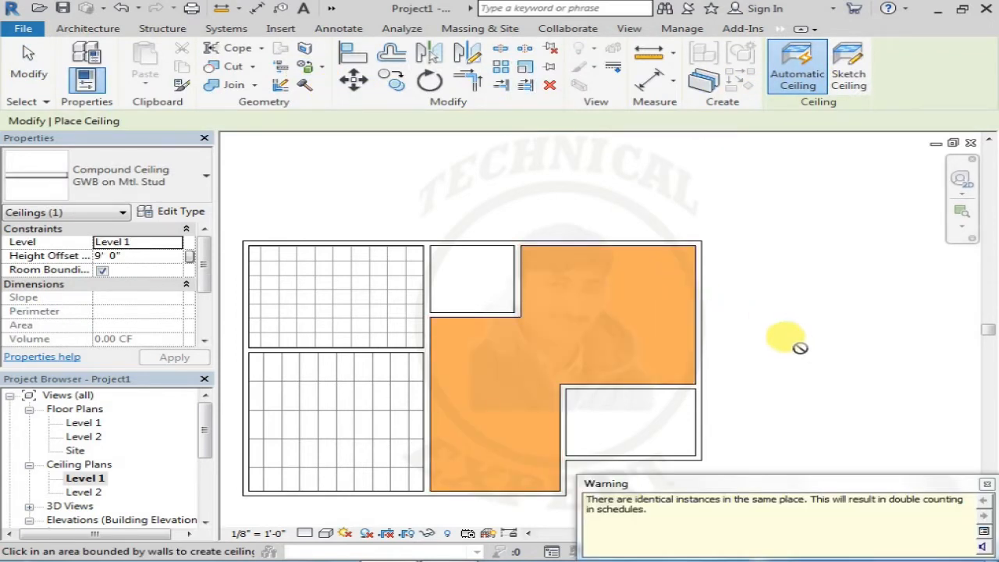
left_click(85, 478)
left_click(810, 351)
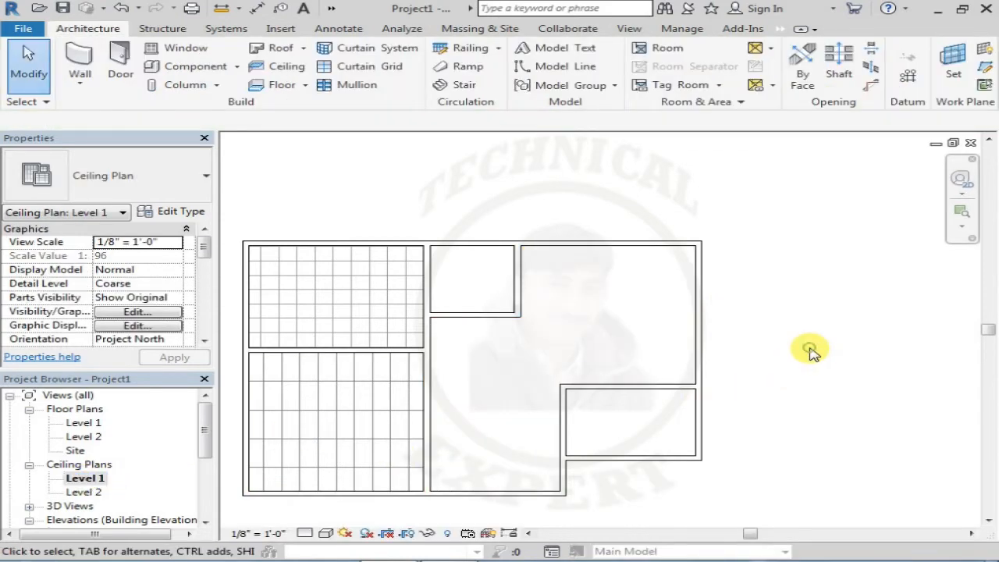
- Compare the L-shaped room's new ceiling in the 3D view and the Level 1 ceiling plan, and select it in 3D
left_click(329, 9)
left_click(334, 27)
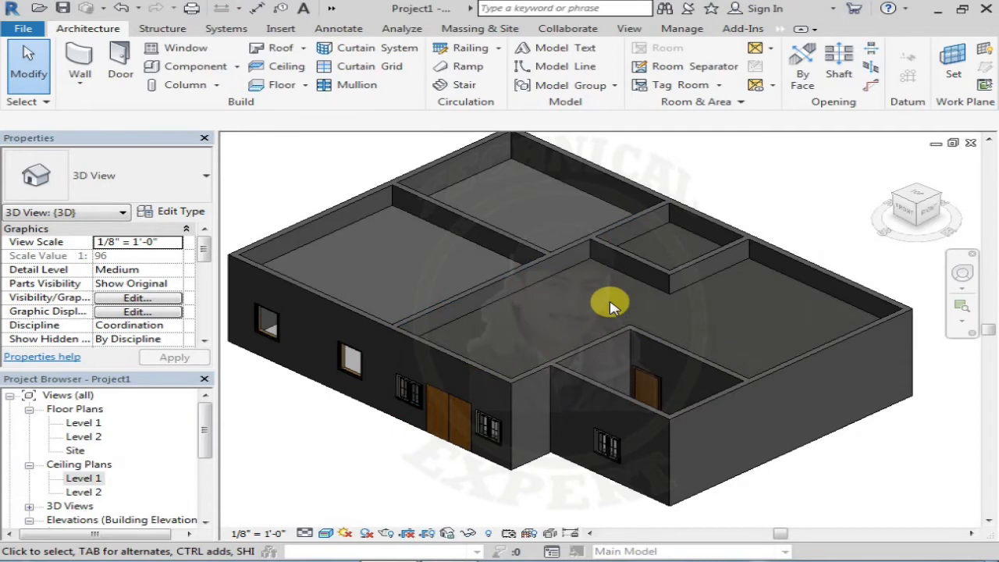
double_click(83, 478)
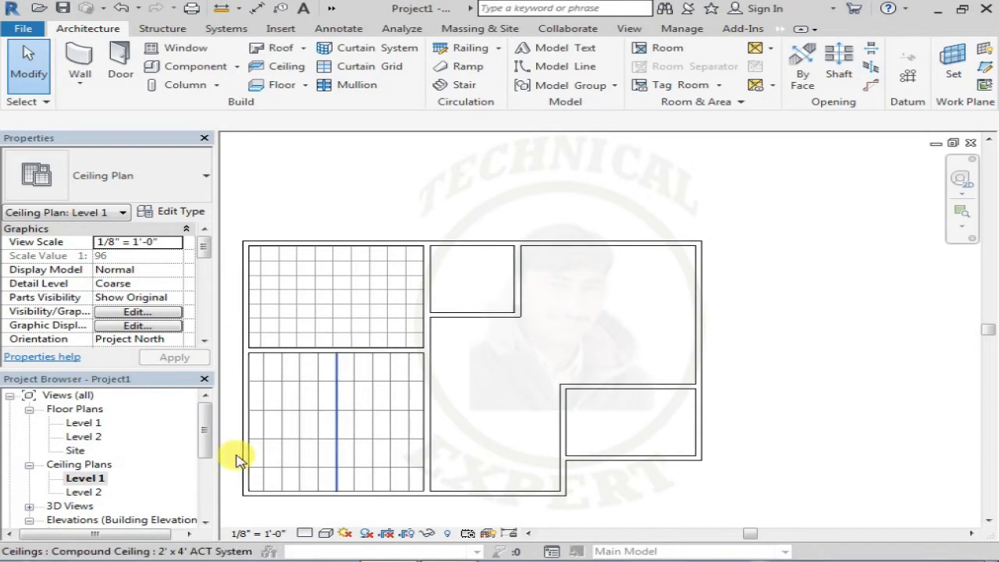
left_click(331, 11)
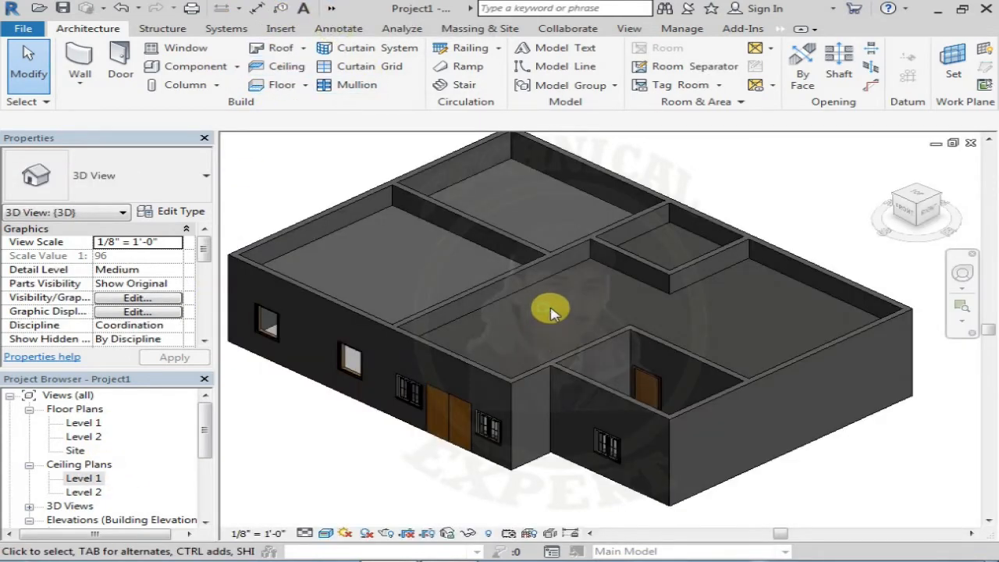
left_click(546, 273)
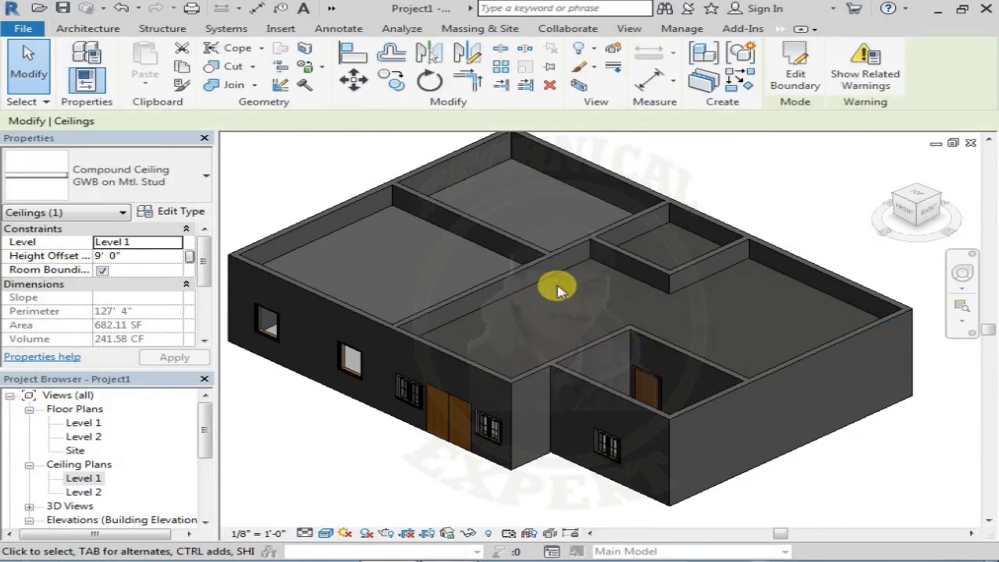
- Delete the GWB on Mtl. Stud ceiling from the L-shaped room in the 3D view
key("Escape")
left_click(548, 279)
key("Delete")
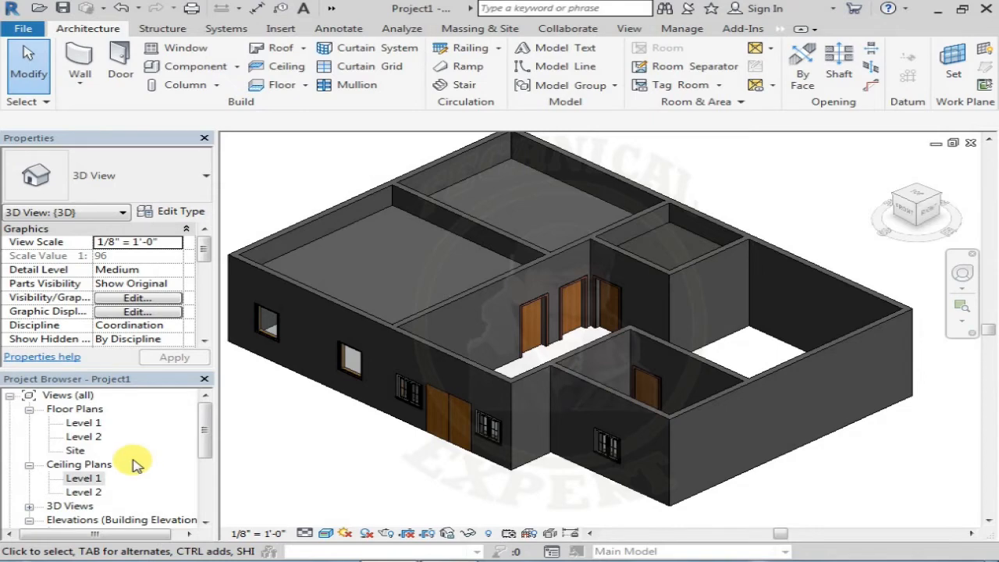
- In the Level 1 ceiling plan, start a sketched GWB on Mtl. Stud ceiling with a rectangular boundary along the lower-right room's inner wall faces
double_click(84, 478)
scroll(516, 337, "up", 2)
scroll(515, 337, "up", 3)
middle_click_drag(494, 352, 459, 320)
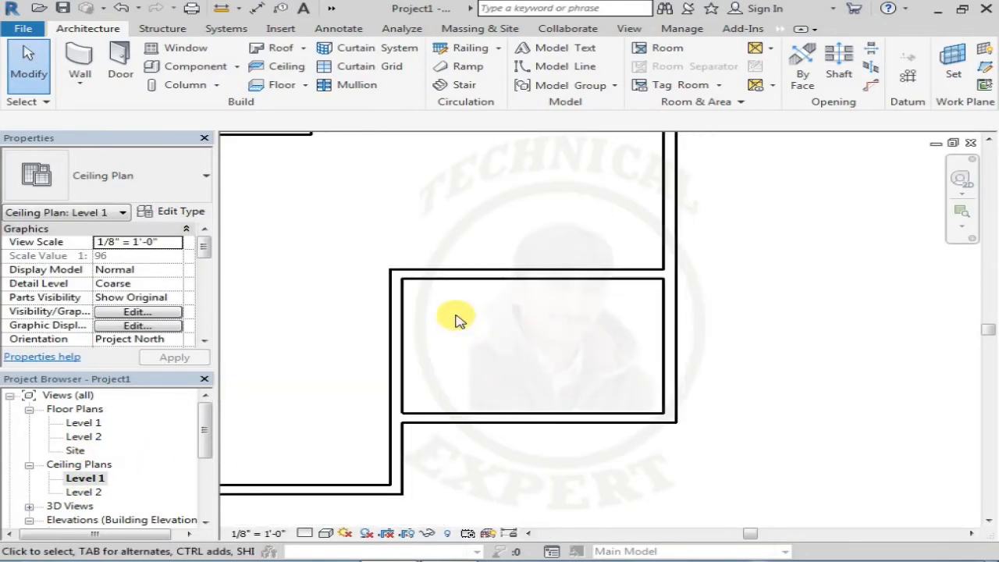
left_click(288, 68)
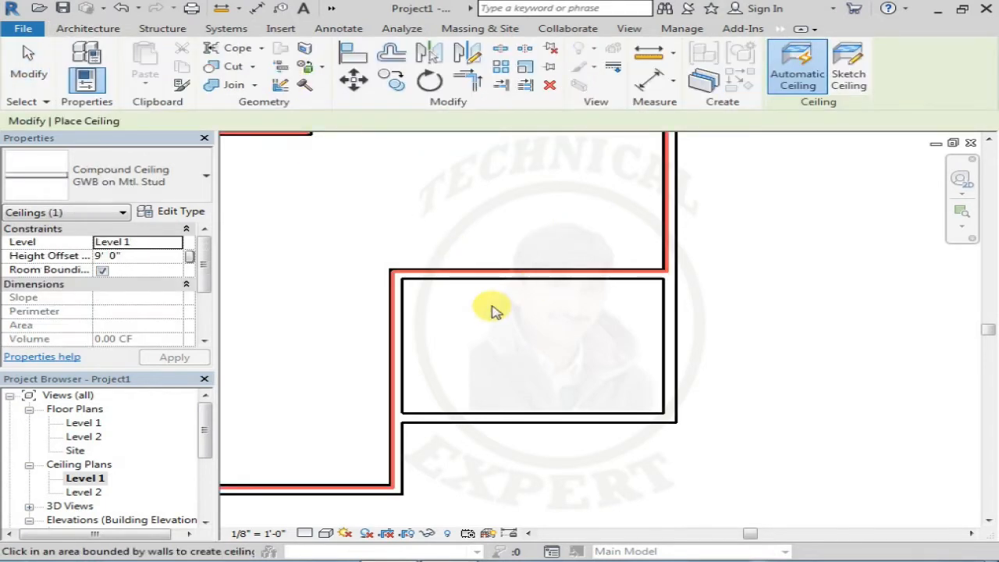
left_click(850, 78)
mouse_move(863, 92)
mouse_move(827, 109)
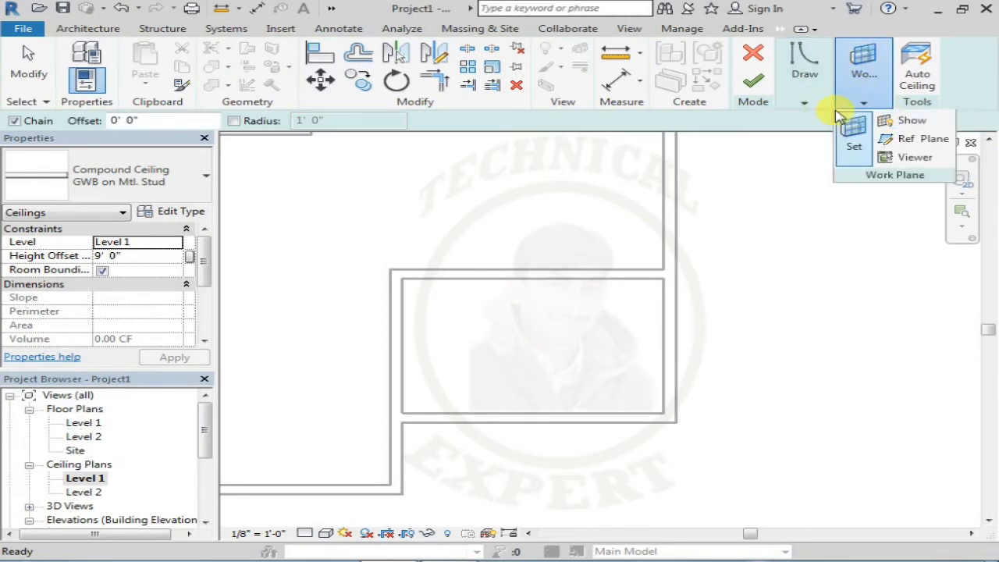
left_click(896, 126)
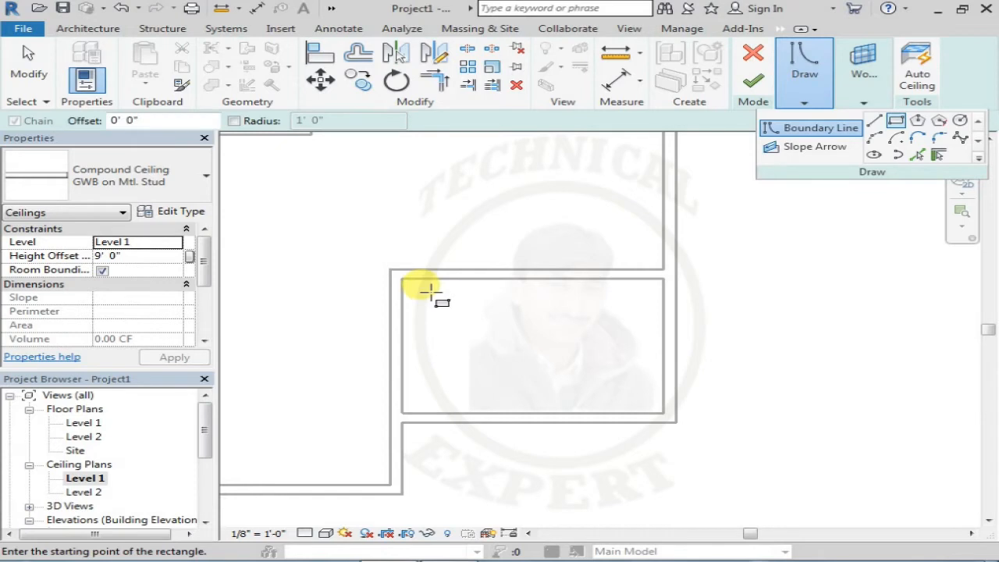
left_click(401, 279)
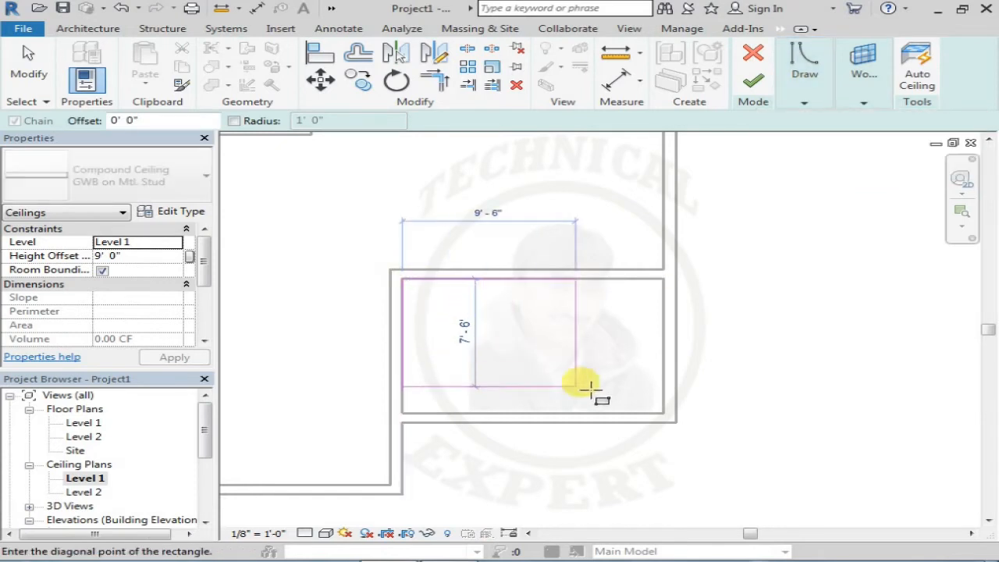
left_click(663, 412)
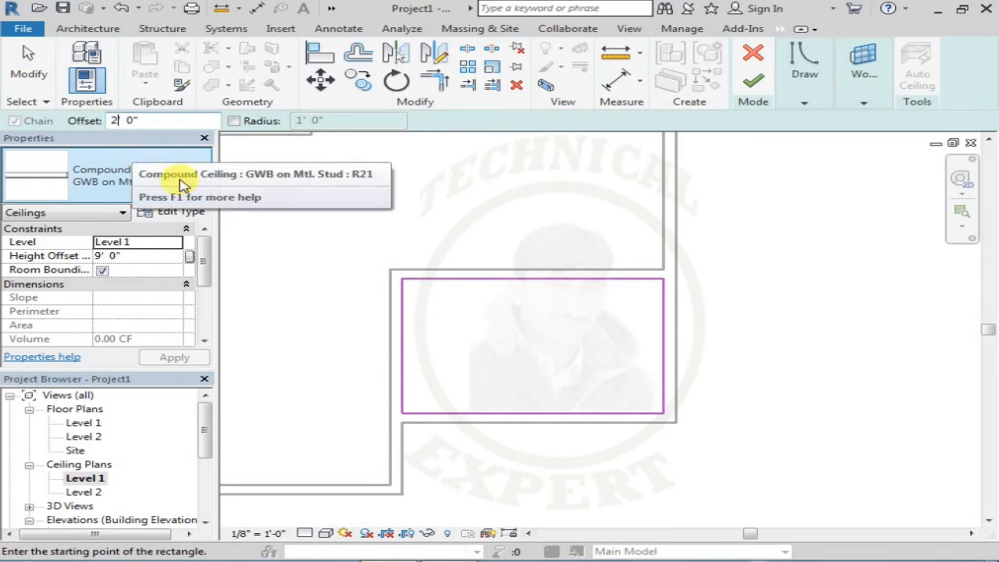
- Add an inner rectangular boundary offset 2' 0" inward from the room's walls and finish the ceiling sketch
left_click(401, 280)
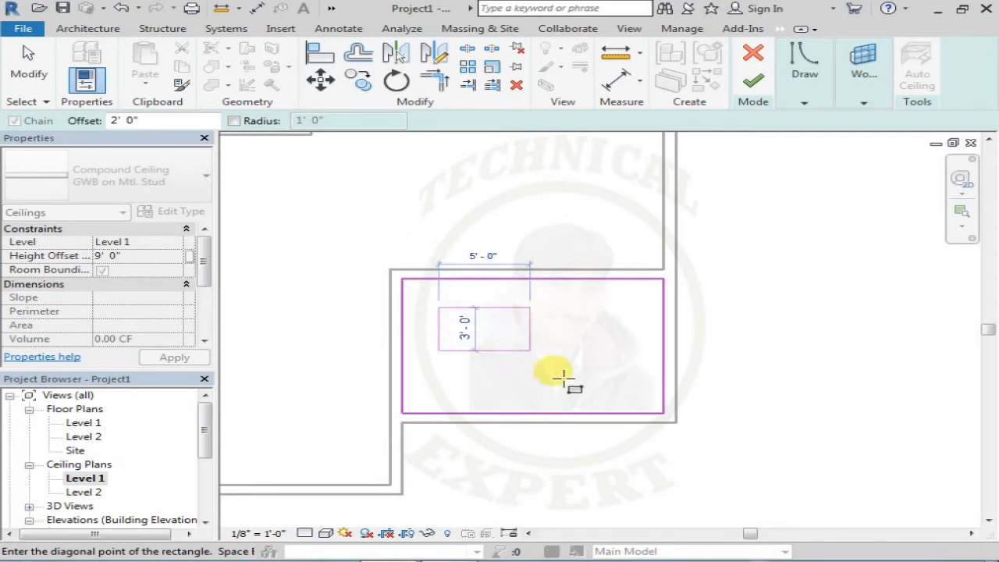
left_click(661, 411)
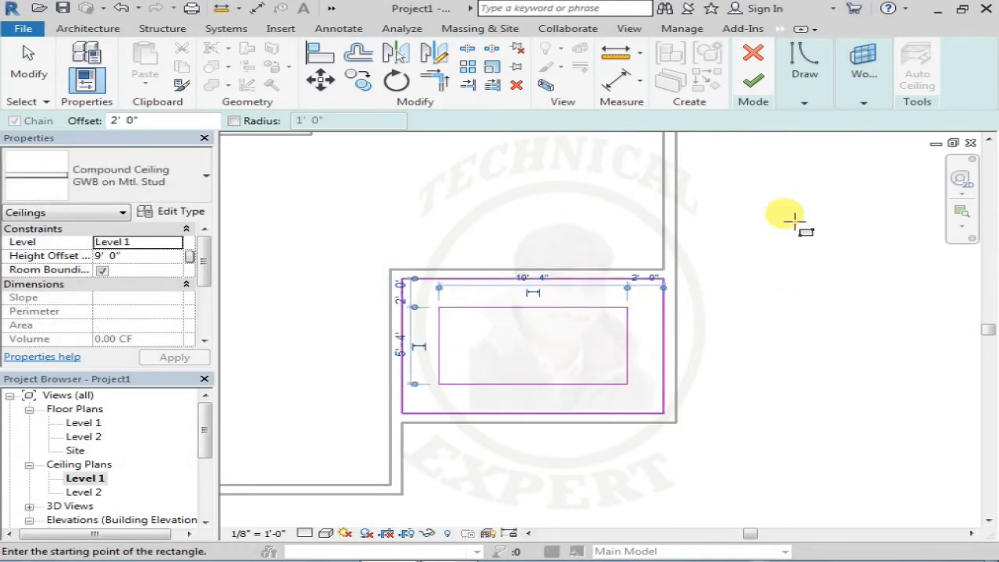
left_click(754, 86)
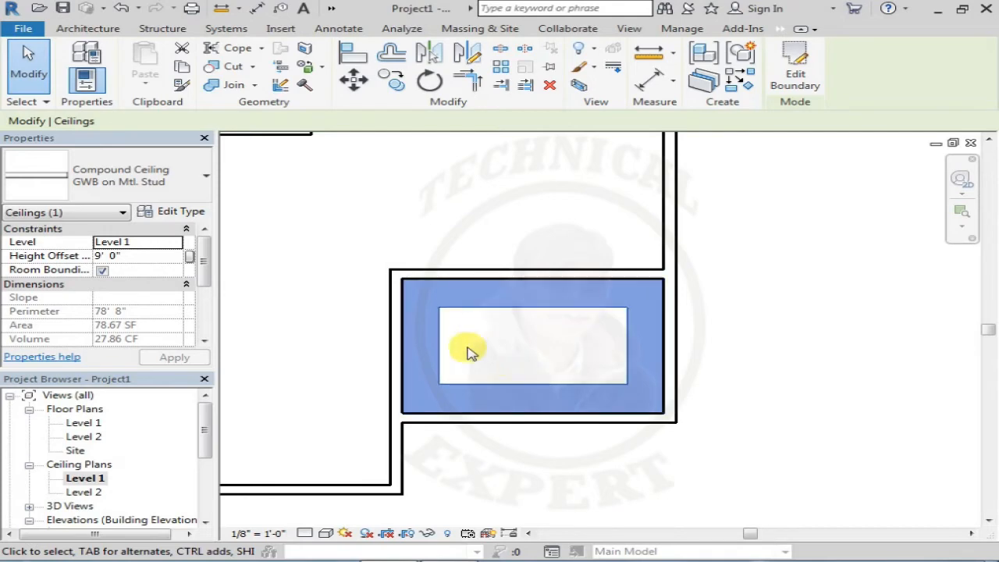
- Examine the lower-right room's ceiling and its rectangular opening in 3D from above and below, then restore the home view
left_click(332, 8)
left_click(332, 9)
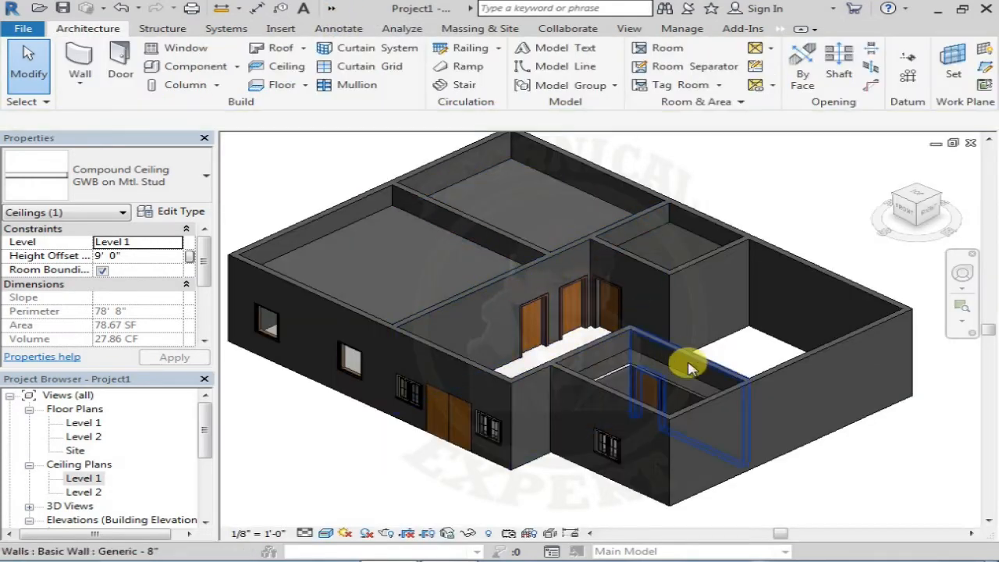
scroll(628, 380, "up", 5)
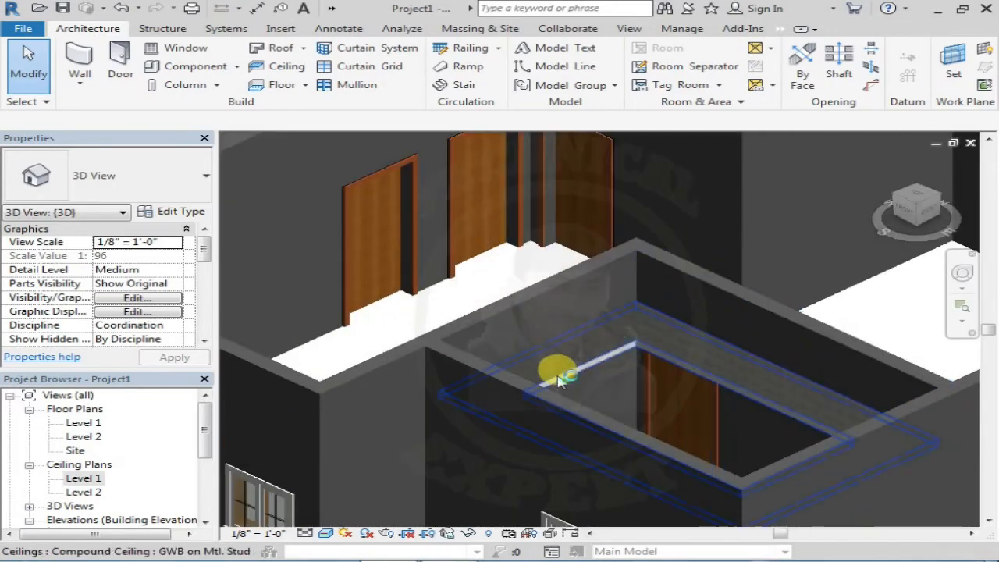
left_click(962, 275)
left_click_drag(734, 348, 584, 283)
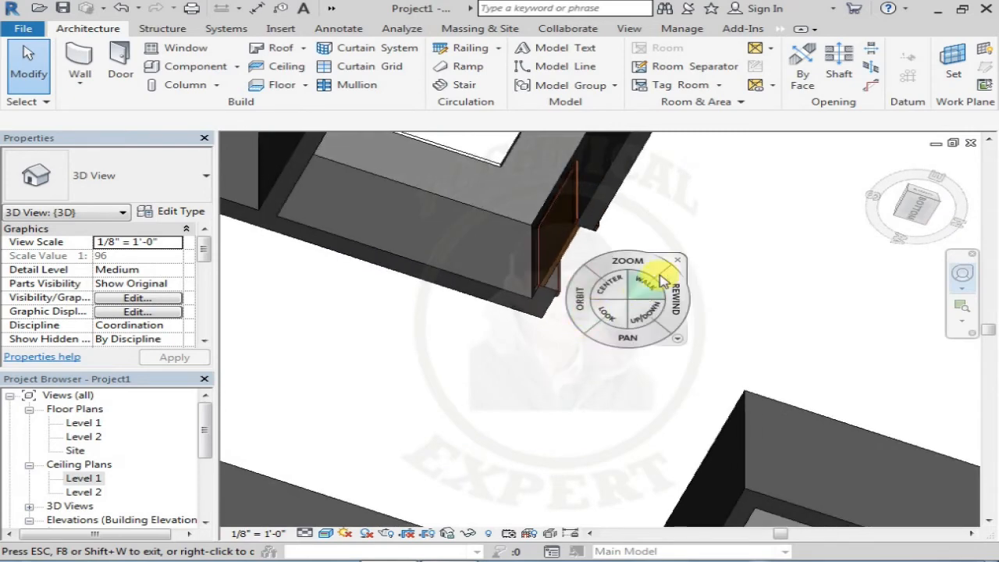
left_click_drag(616, 218, 551, 380)
middle_click_drag(551, 402, 587, 269)
mouse_move(554, 449)
middle_mouse_down()
mouse_move(591, 309)
mouse_move(562, 361)
middle_mouse_up()
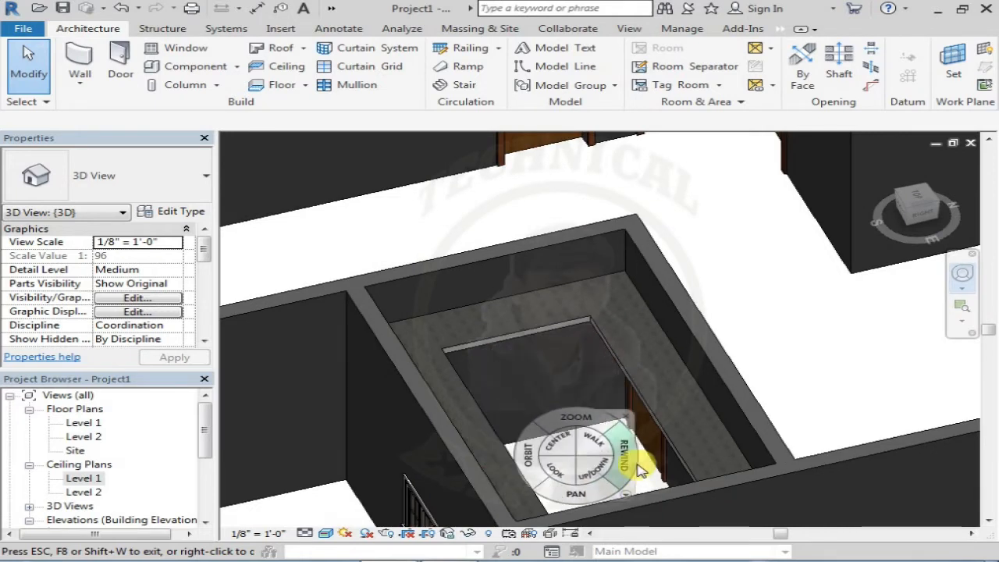
key("Escape")
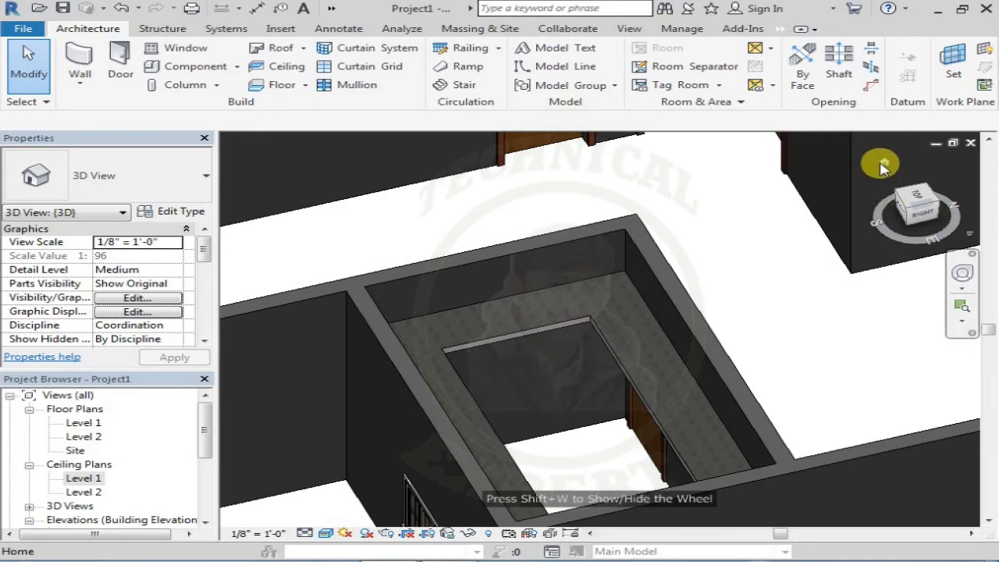
left_click(879, 163)
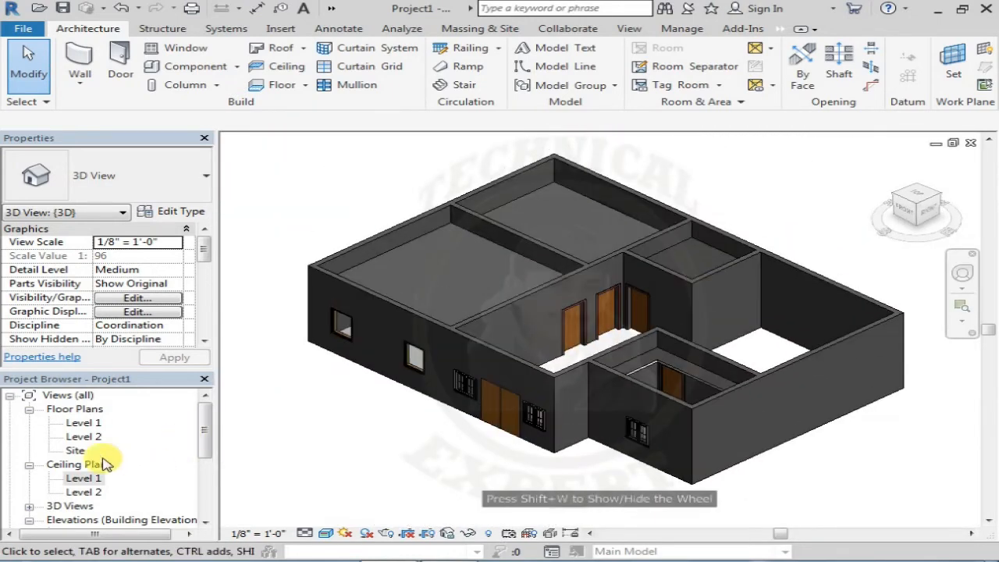
- In the Level 1 ceiling plan, set the height offset of the ceiling with the rectangular opening to 8' 0"
double_click(82, 479)
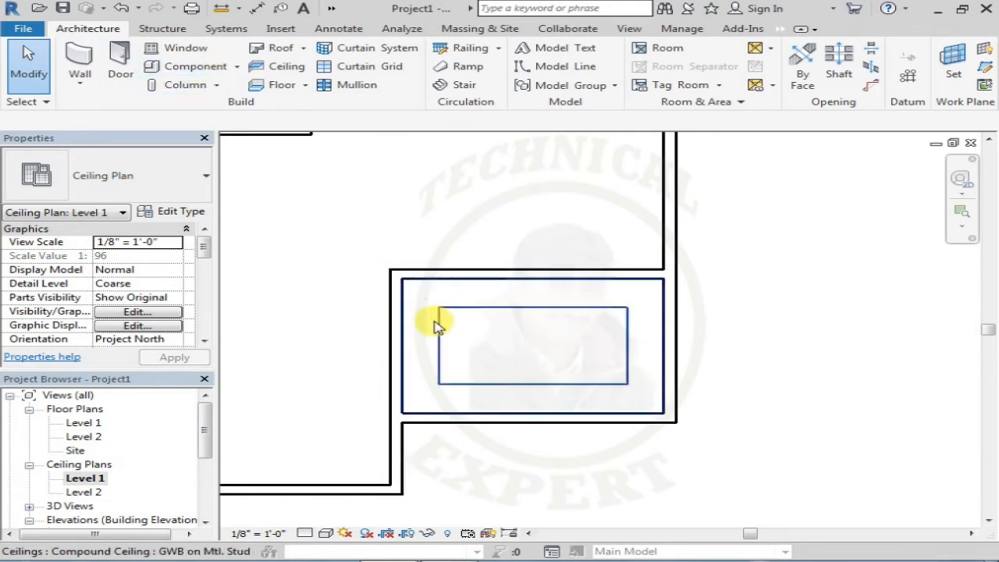
left_click(405, 345)
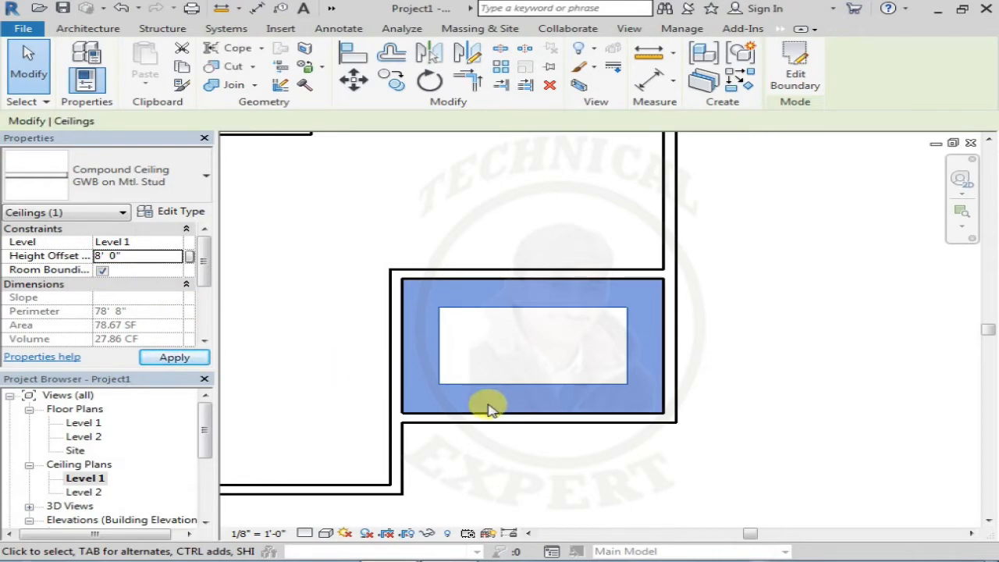
left_click(531, 491)
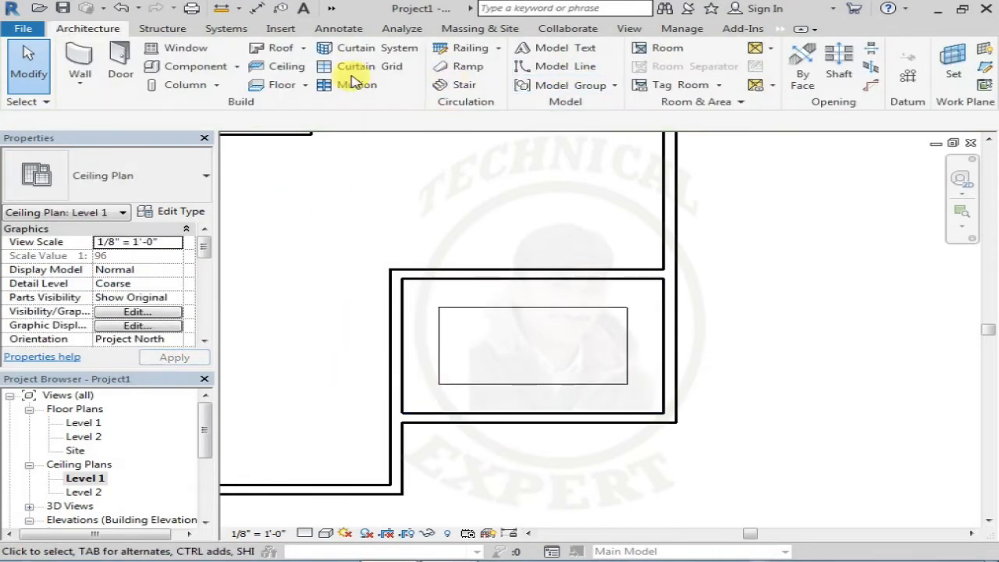
- Sketch a 10' 4" by 5' 4" rectangular GWB on Mtl. Stud ceiling at 9' 0" over the opening and finish it
left_click(281, 67)
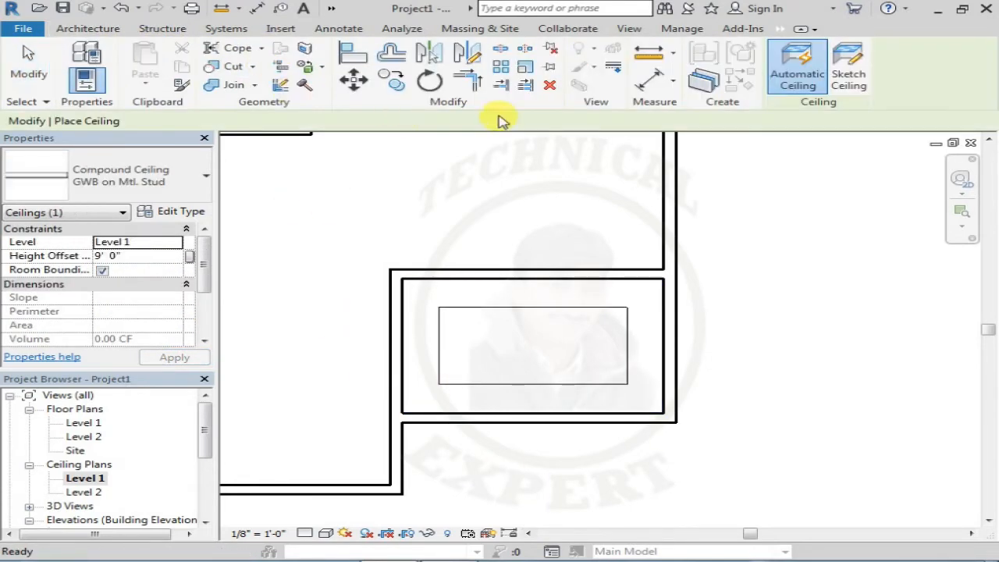
left_click(848, 78)
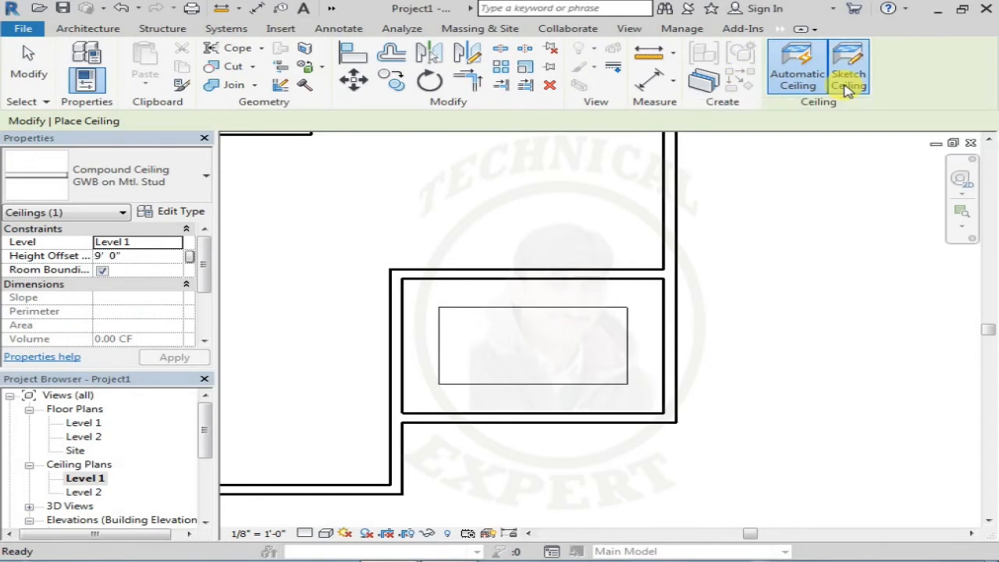
mouse_move(818, 107)
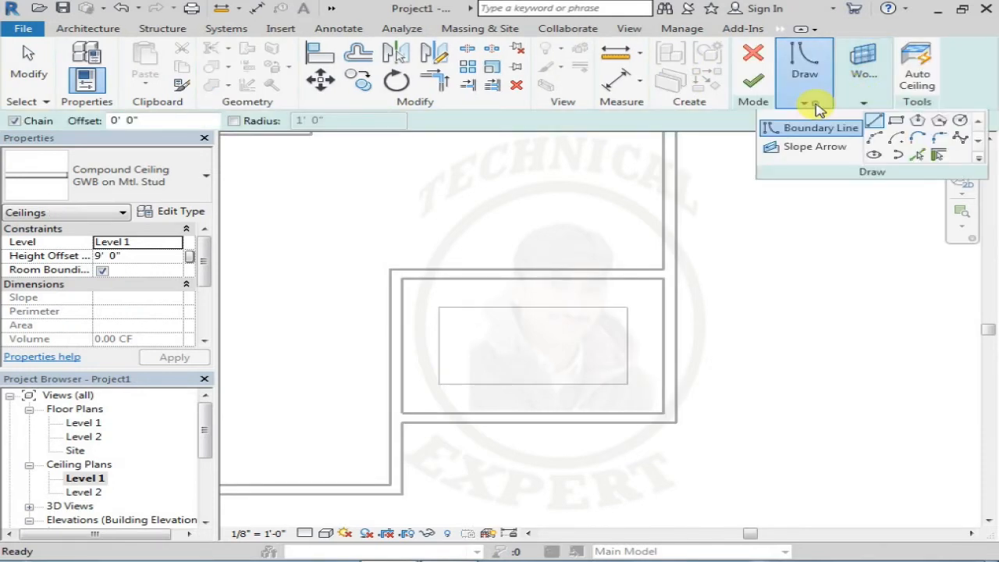
mouse_move(863, 102)
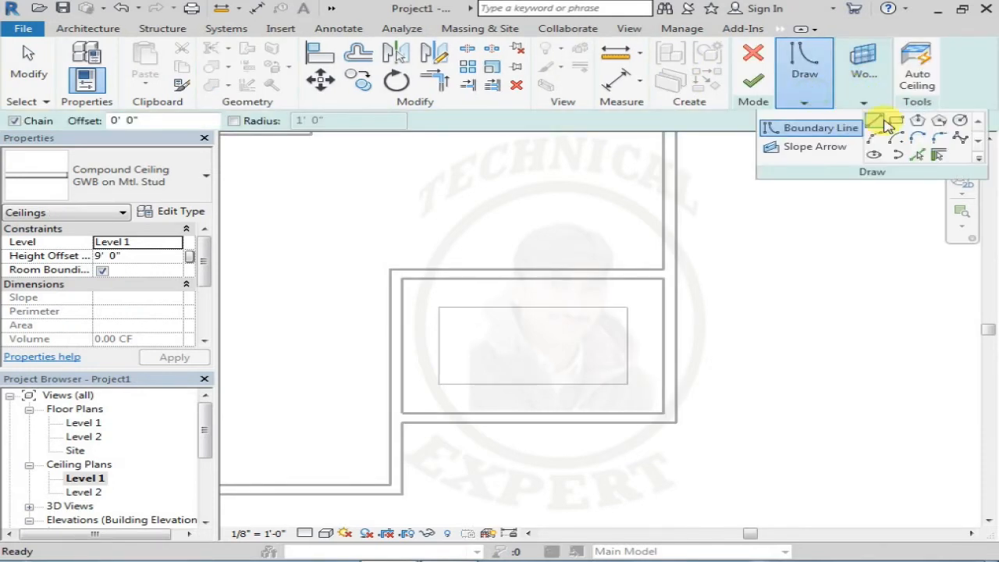
left_click(895, 121)
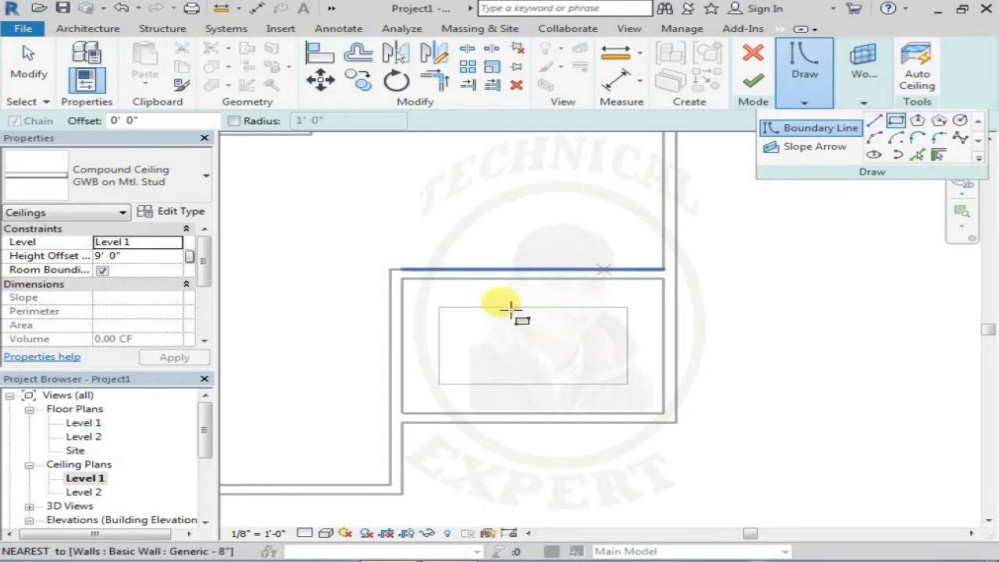
left_click(442, 311)
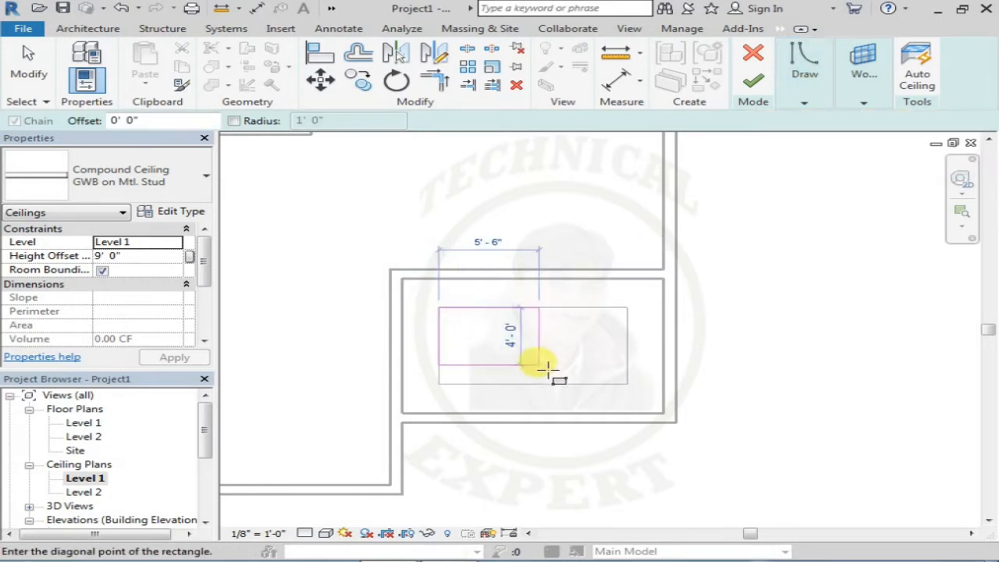
left_click(627, 383)
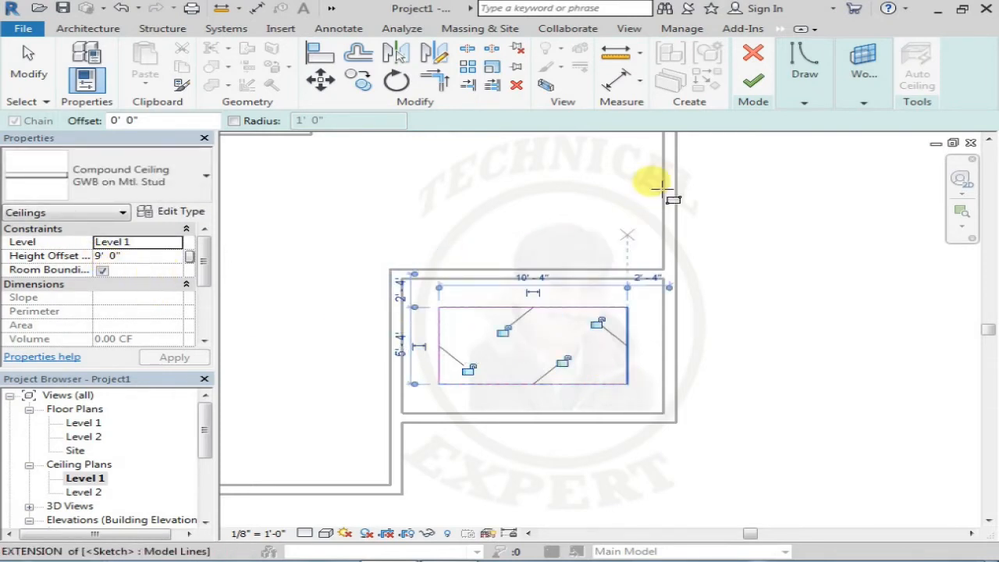
left_click(751, 86)
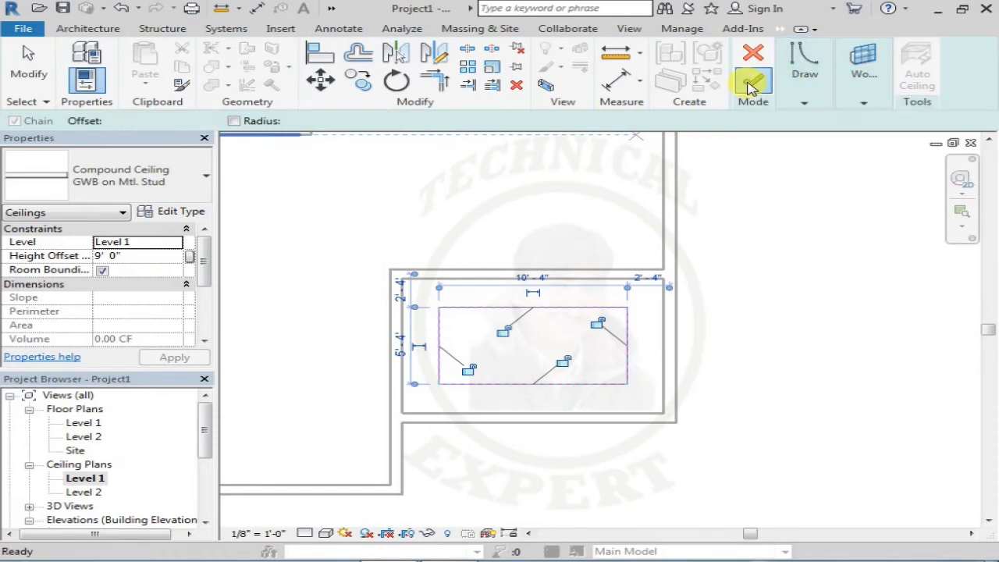
key("Escape")
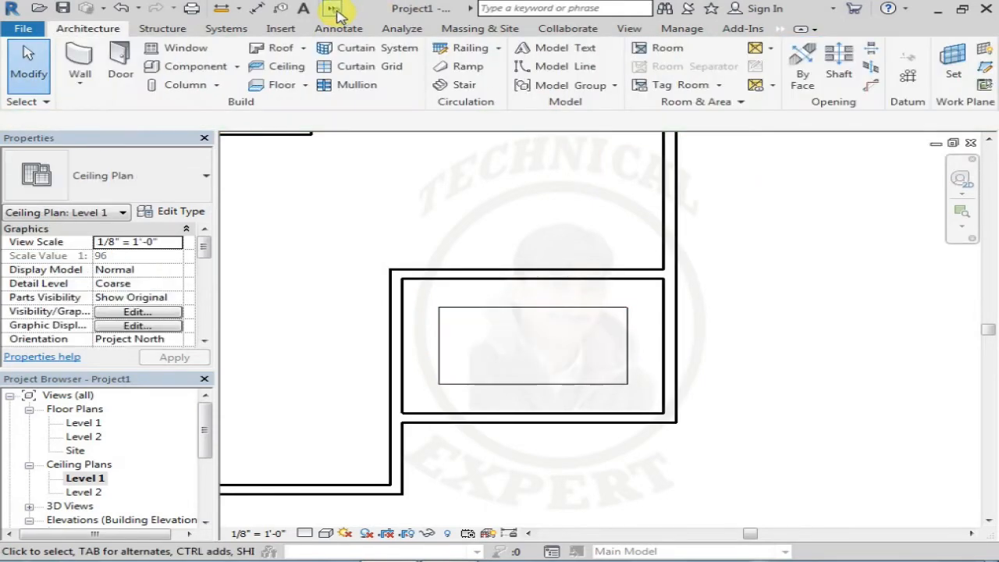
- Examine the height difference between the lower-right room's outer ceiling band and its raised central ceiling in the 3D view
left_click(332, 9)
left_click(343, 31)
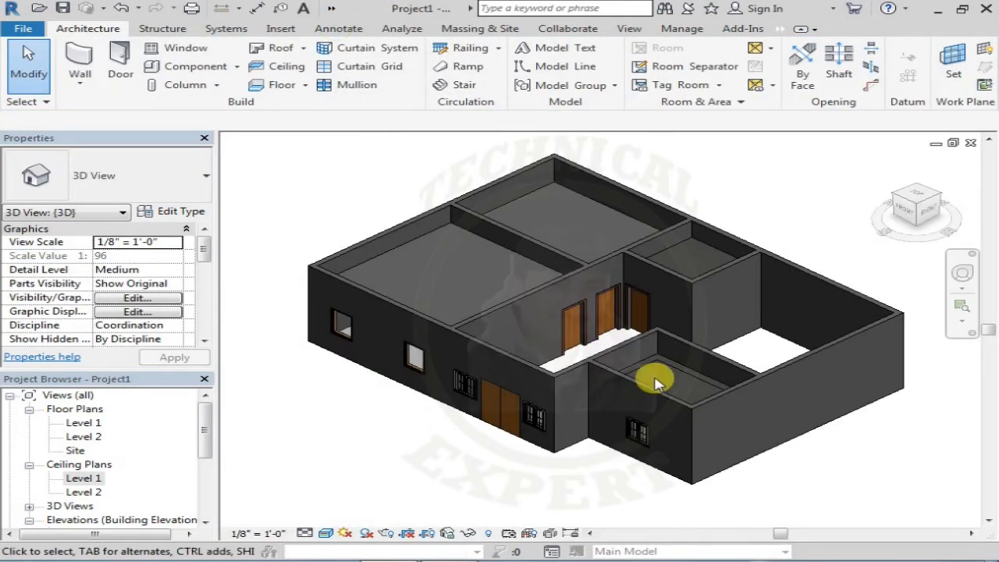
scroll(652, 377, "up", 6)
middle_click_drag(627, 334, 961, 268, "shift")
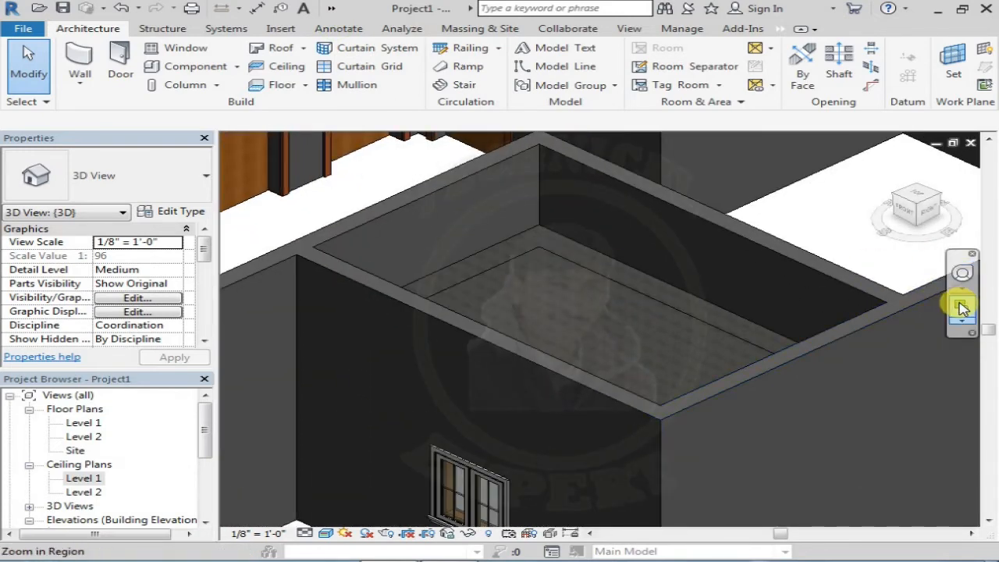
left_click(965, 280)
mouse_move(631, 294)
left_mouse_down()
mouse_move(645, 320)
mouse_move(634, 346)
mouse_move(637, 131)
left_mouse_up()
left_click_drag(612, 308, 475, 263)
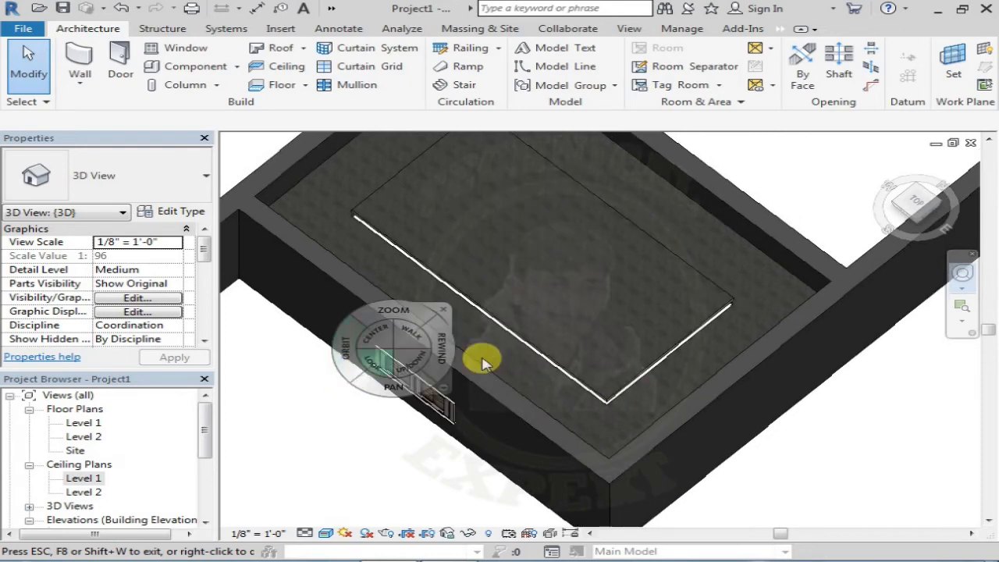
key("Escape")
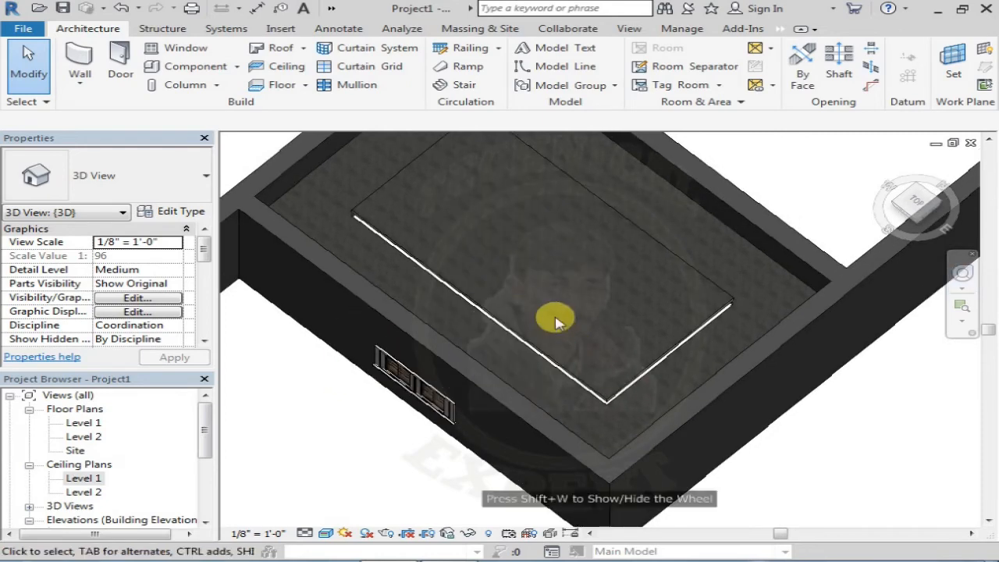
- In the Level 1 ceiling plan, start a wall and duplicate the Generic - 8" wall type as "Celling Wall"
double_click(83, 478)
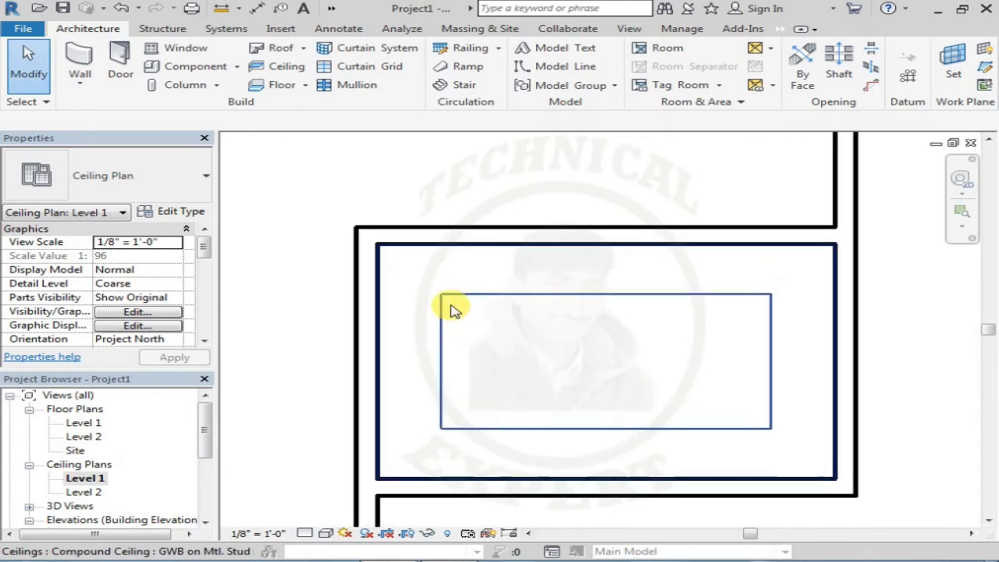
left_click(80, 61)
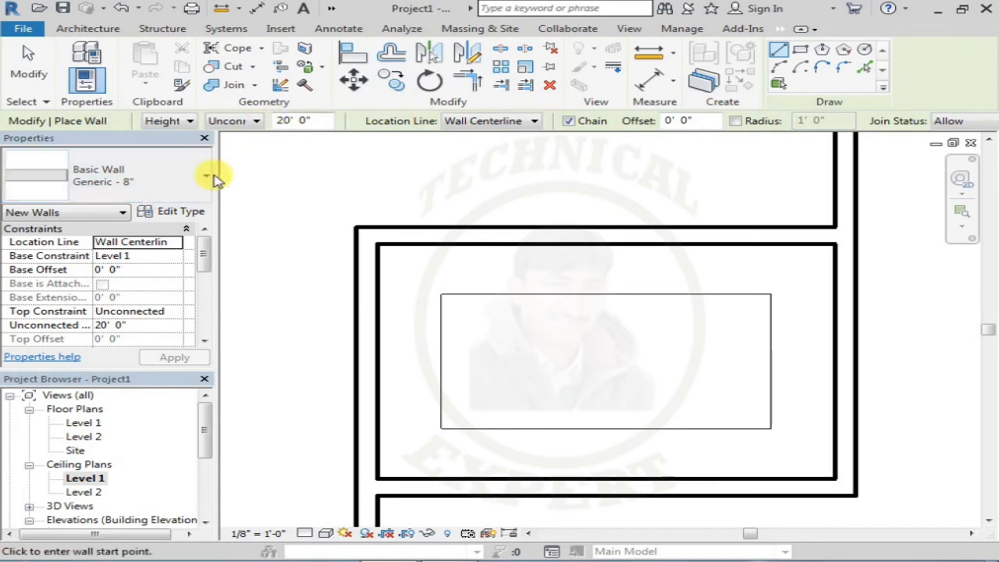
left_click(194, 212)
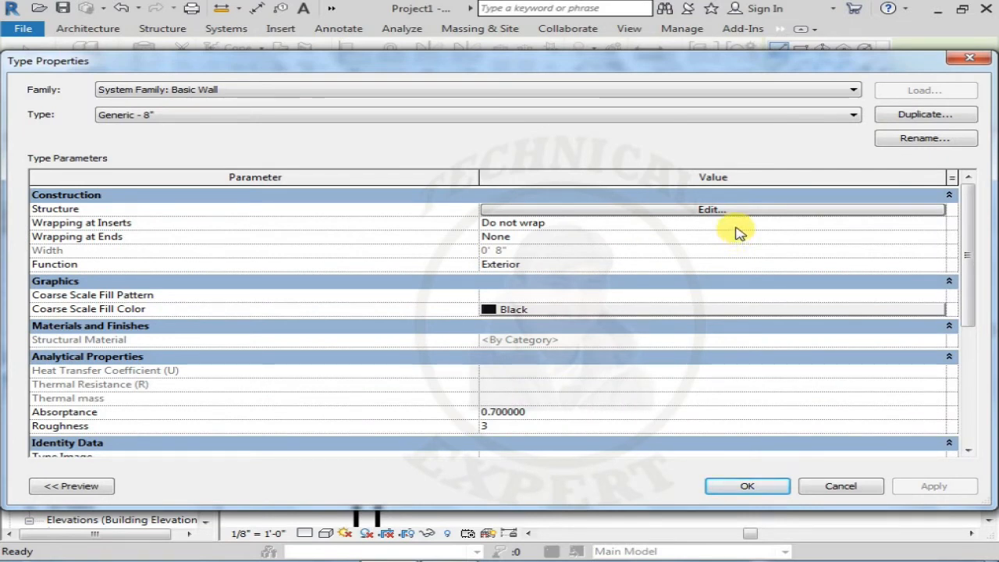
left_click(914, 117)
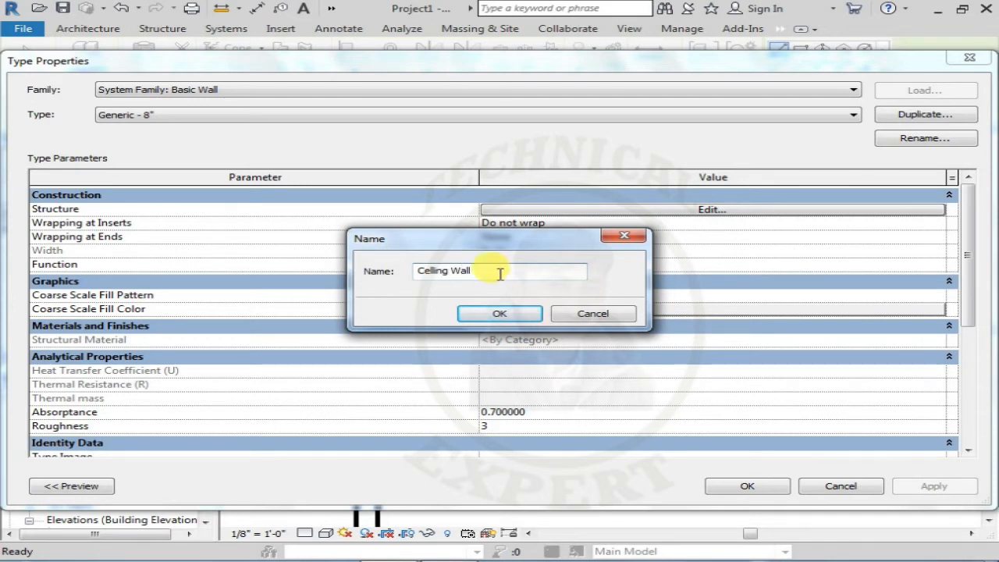
left_click(501, 315)
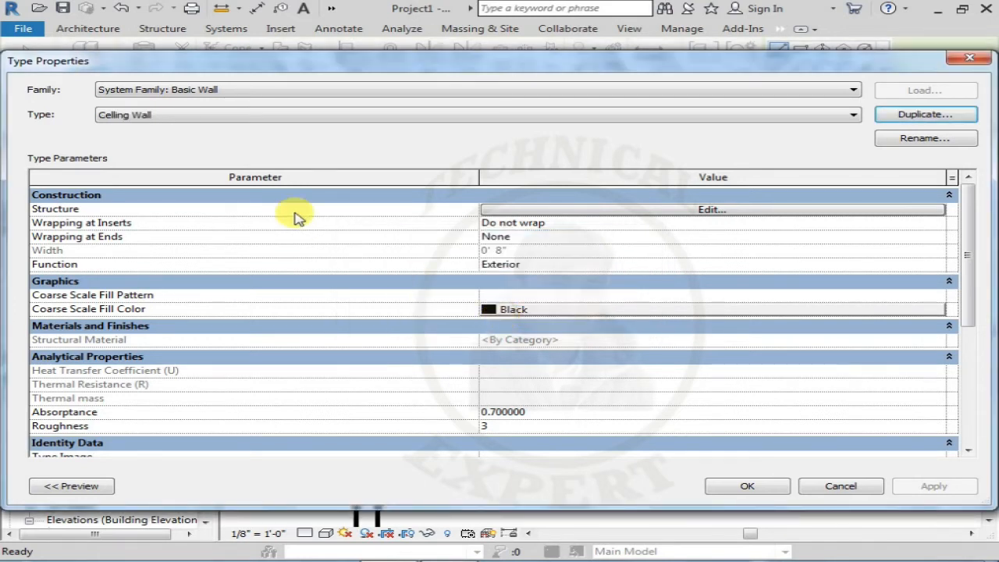
- Set the structure layer thickness of the Celling Wall type to 0' 1" and accept the type properties
left_click(674, 210)
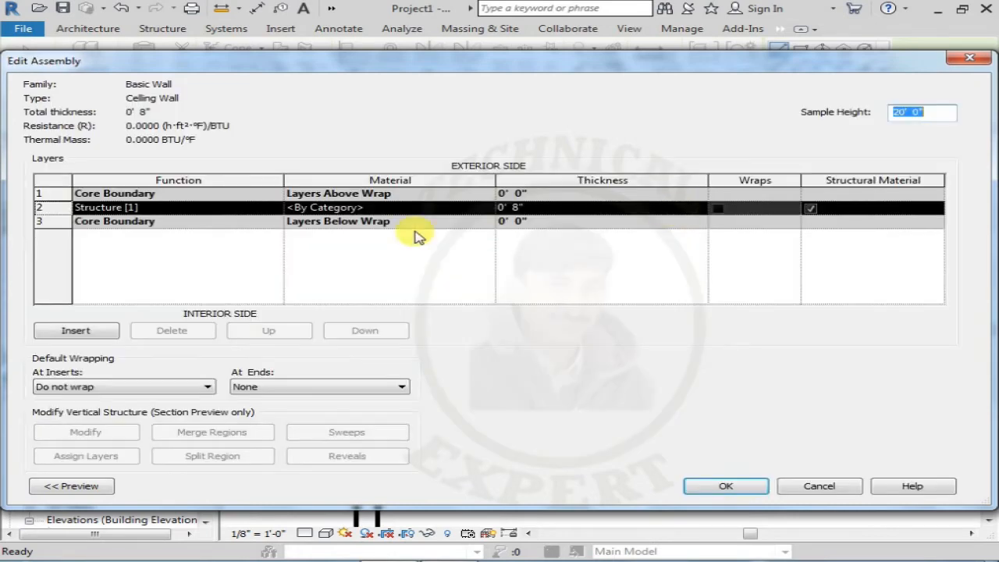
left_click(425, 208)
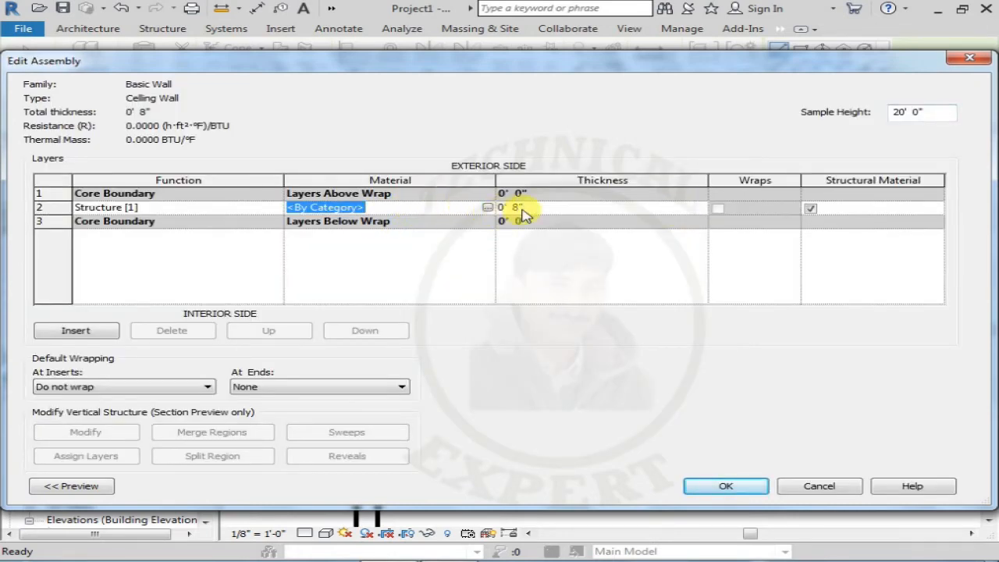
left_click(692, 209)
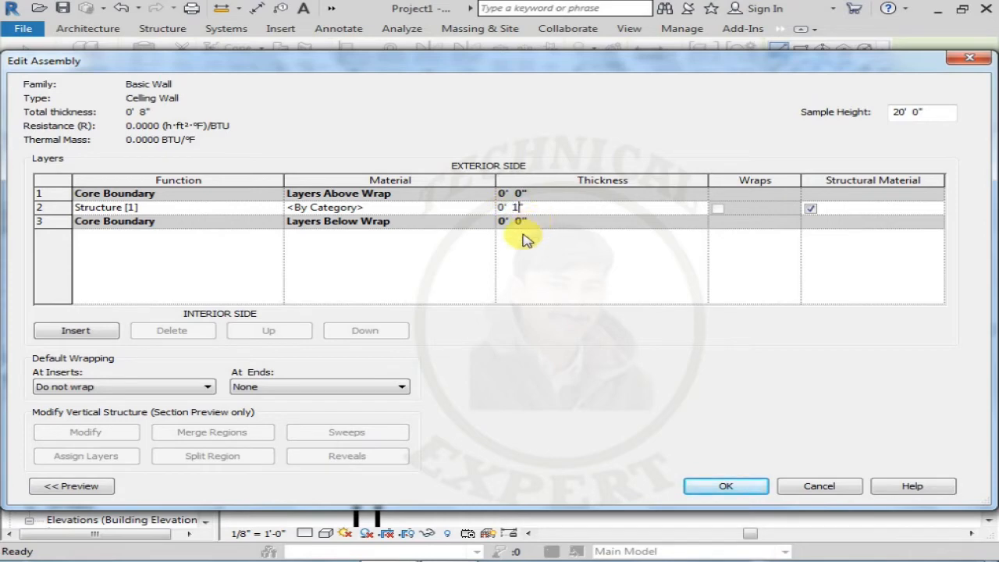
left_click(708, 487)
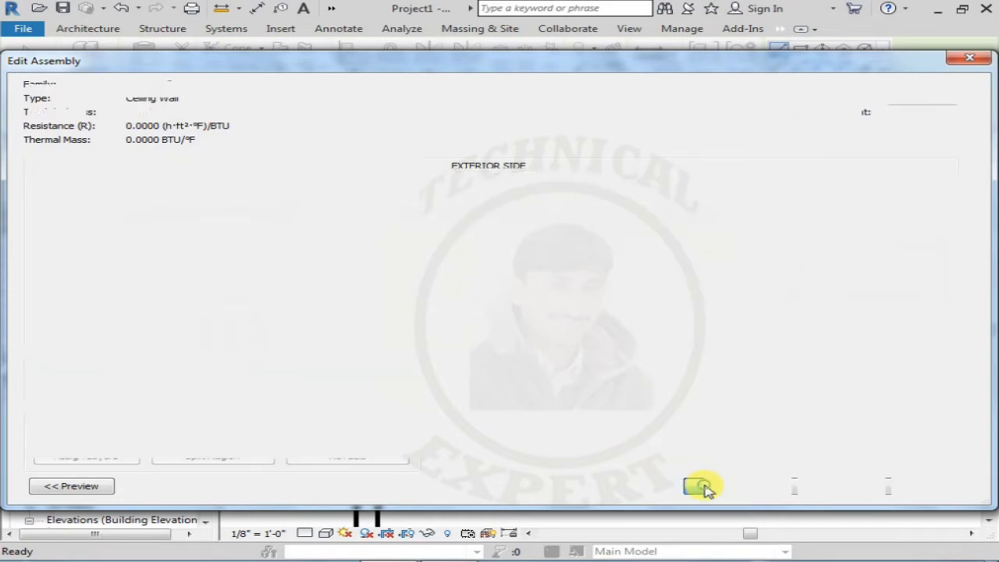
left_click(755, 490)
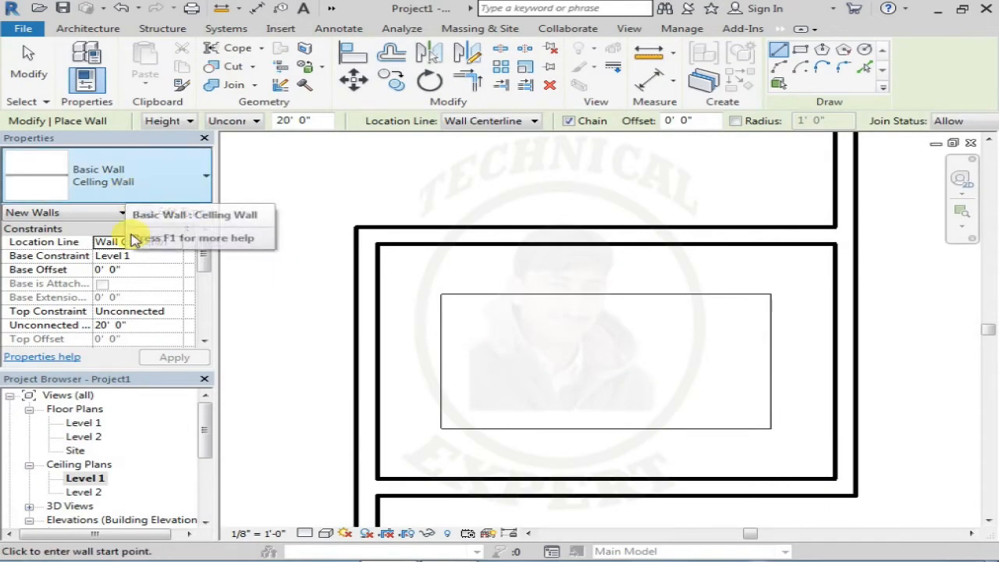
- Draw four chained Celling Wall walls along the rectangular outline of the lower-right room's raised central ceiling
left_click(158, 195)
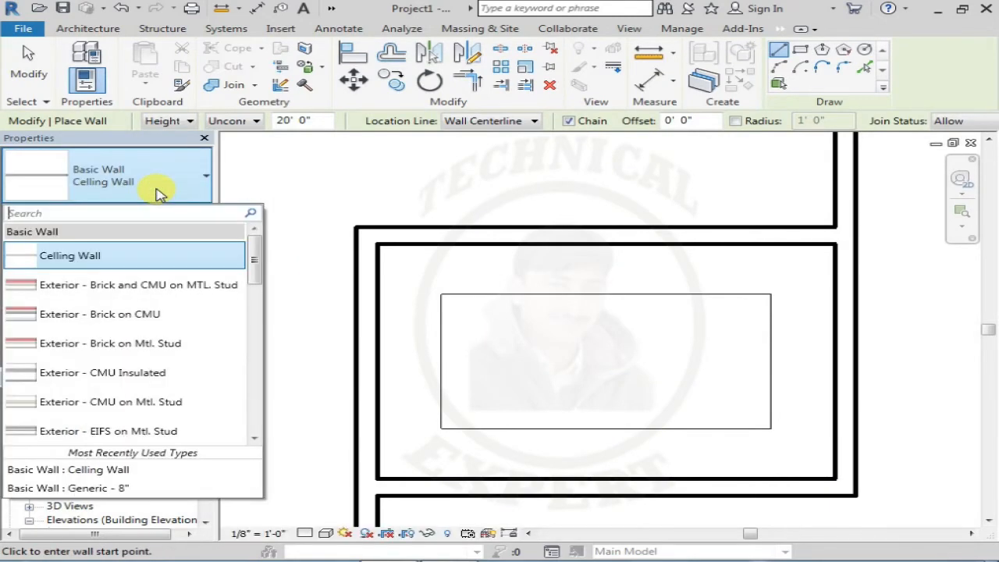
left_click(133, 258)
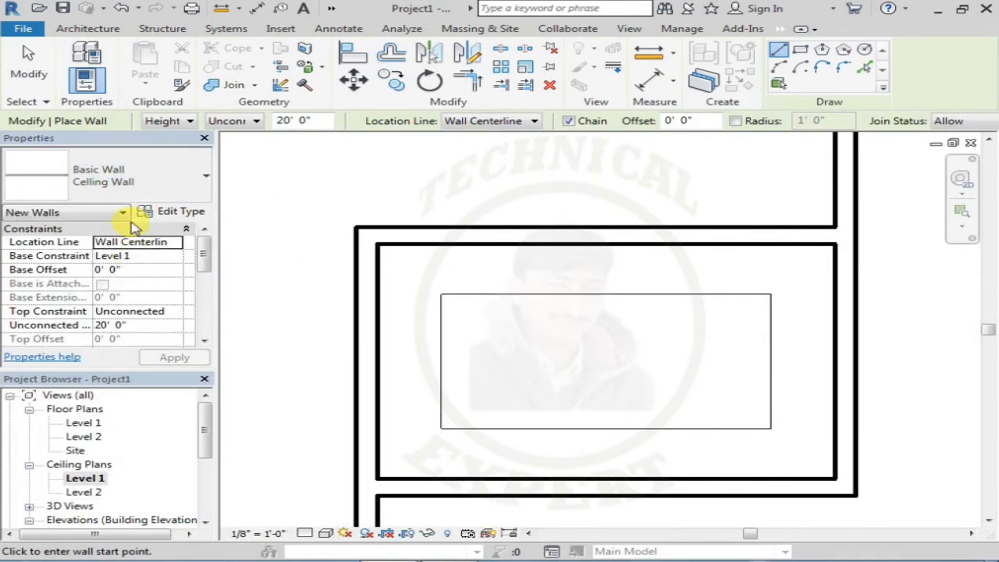
left_click(439, 292)
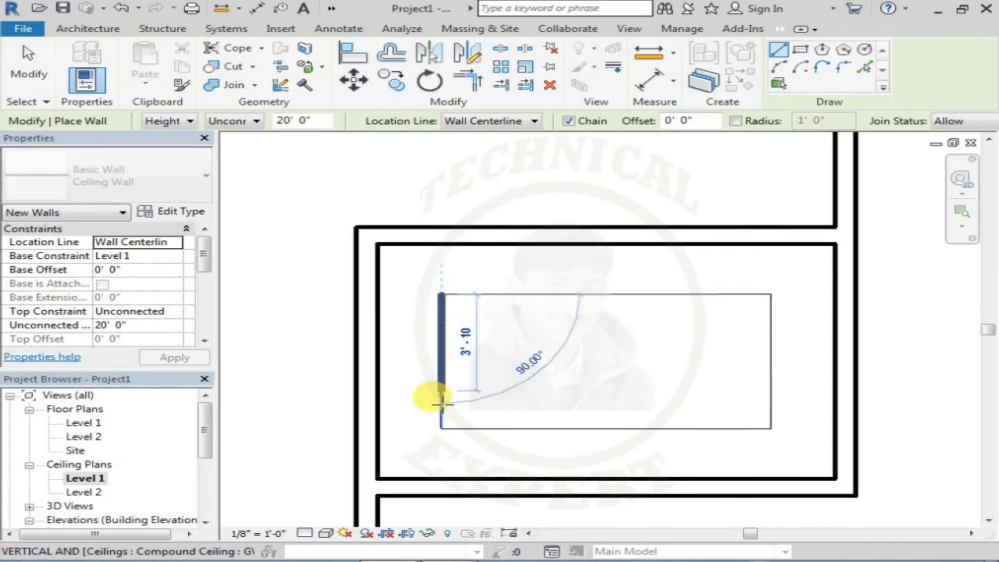
left_click(441, 427)
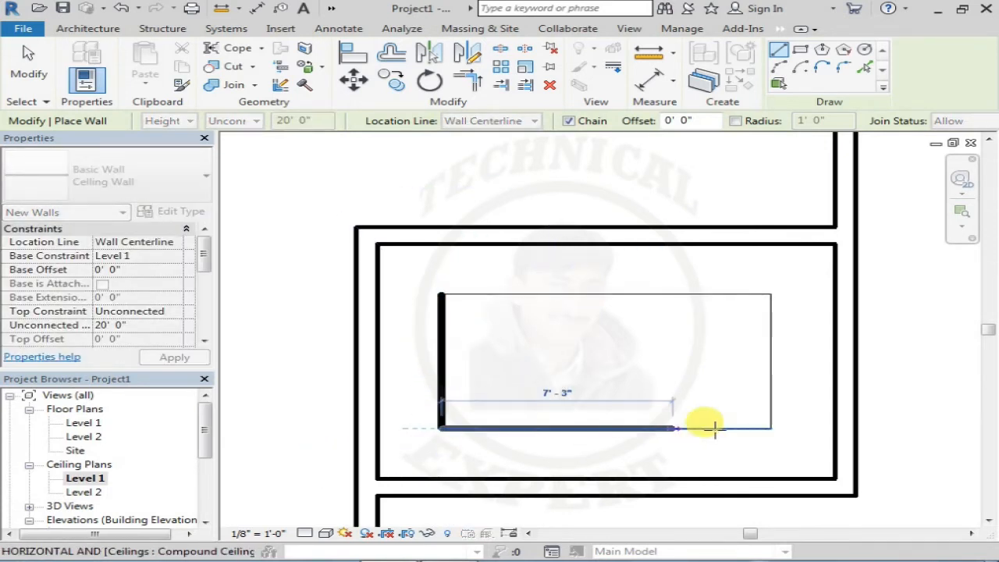
left_click(771, 427)
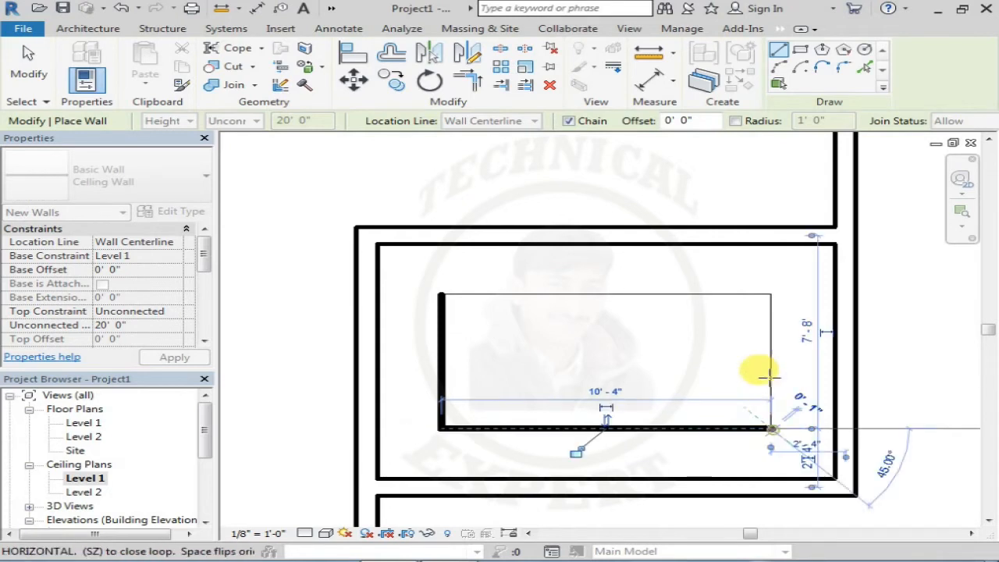
left_click(772, 293)
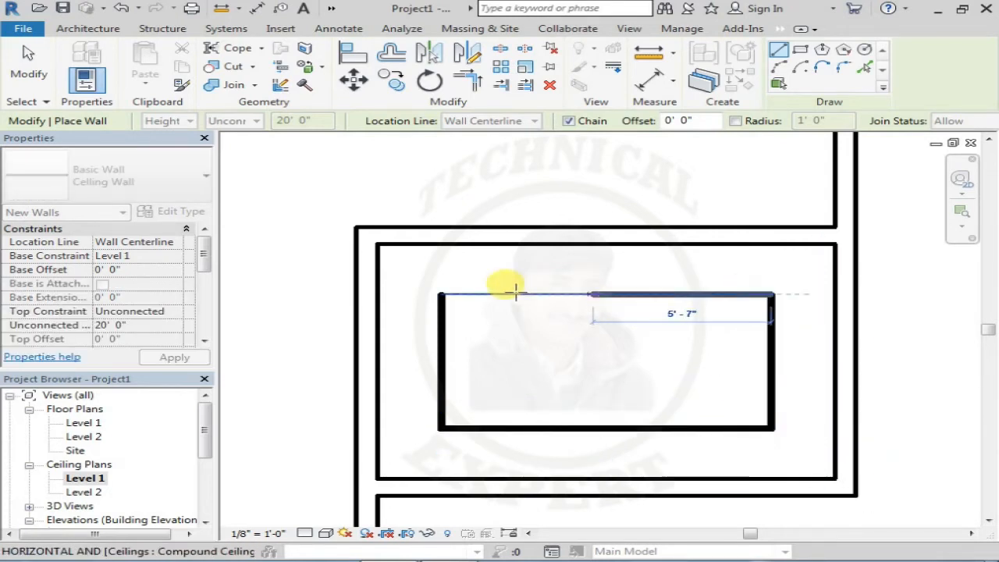
left_click(440, 293)
key("Escape")
key("Escape")
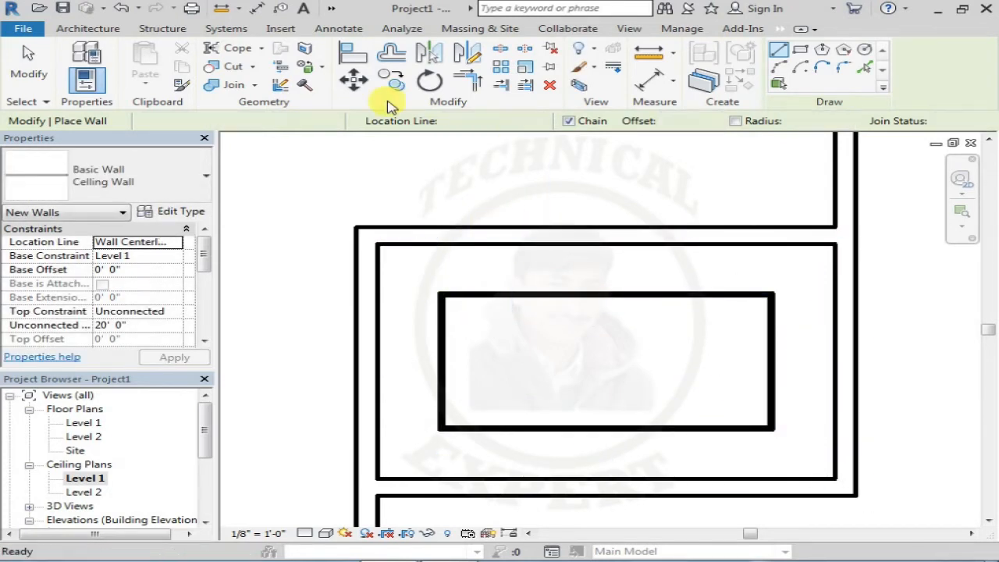
- In the 3D view, set the four ceiling walls' base offset to 8' 0" and unconnected height to 1' 0"
left_click(332, 10)
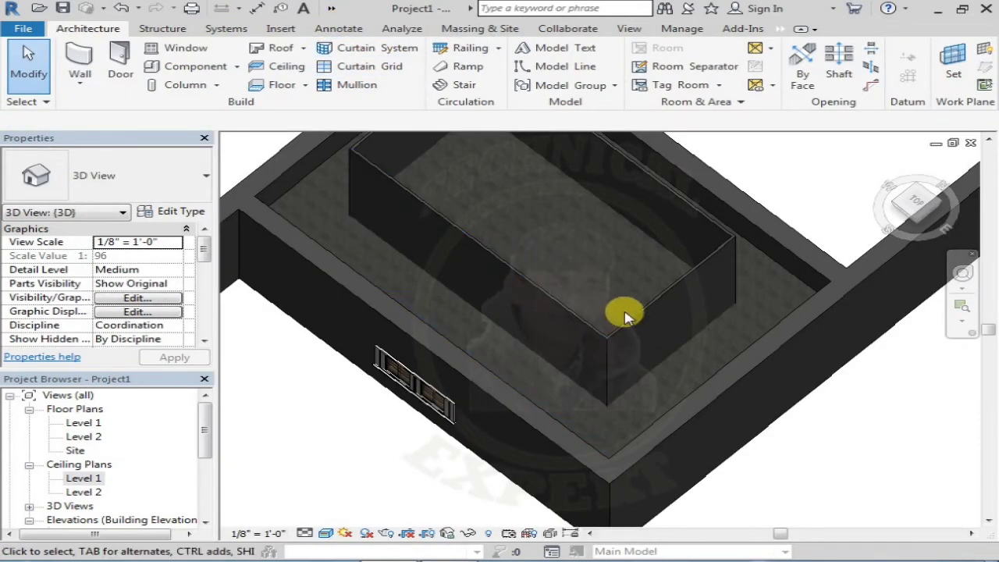
scroll(627, 318, "down", 1)
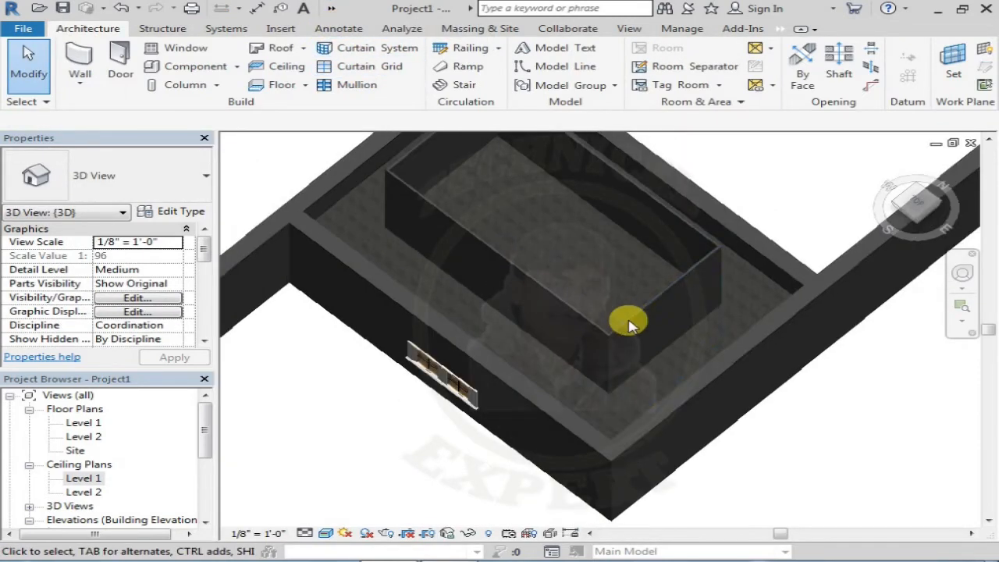
left_click(527, 281)
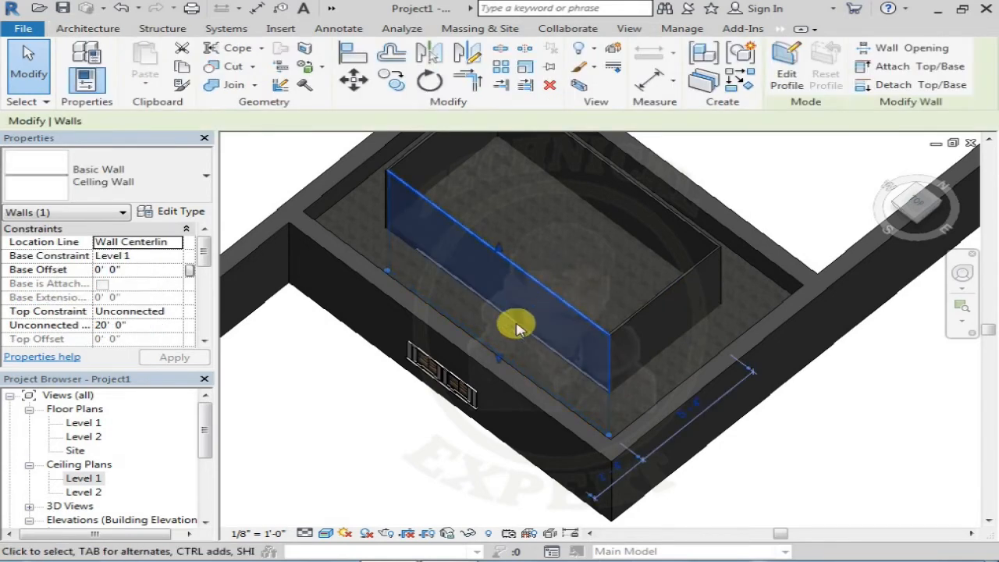
key("Tab")
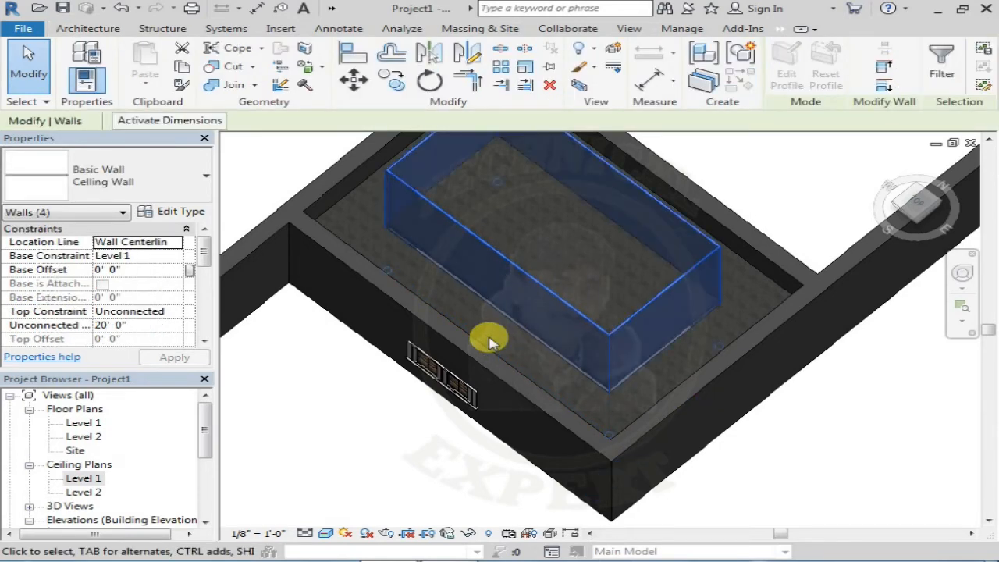
left_click(461, 339)
left_click(106, 270)
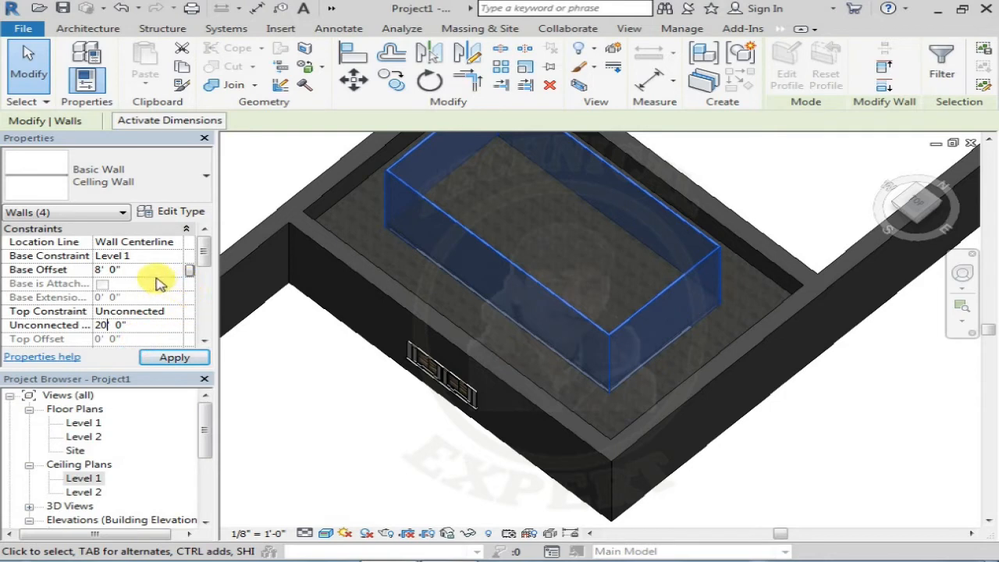
mouse_move(199, 264)
left_mouse_down()
mouse_move(202, 285)
mouse_move(216, 263)
left_mouse_up()
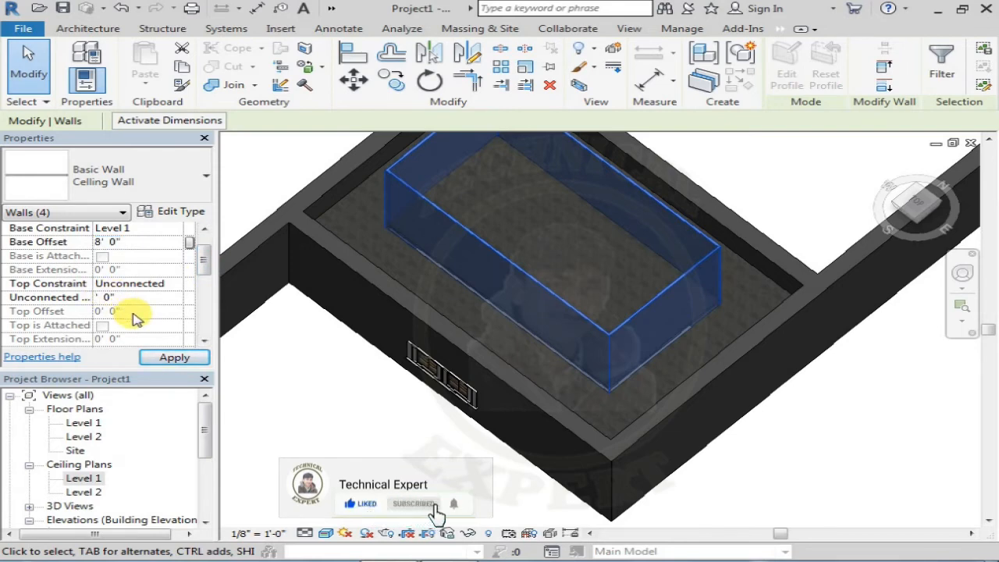
type("1")
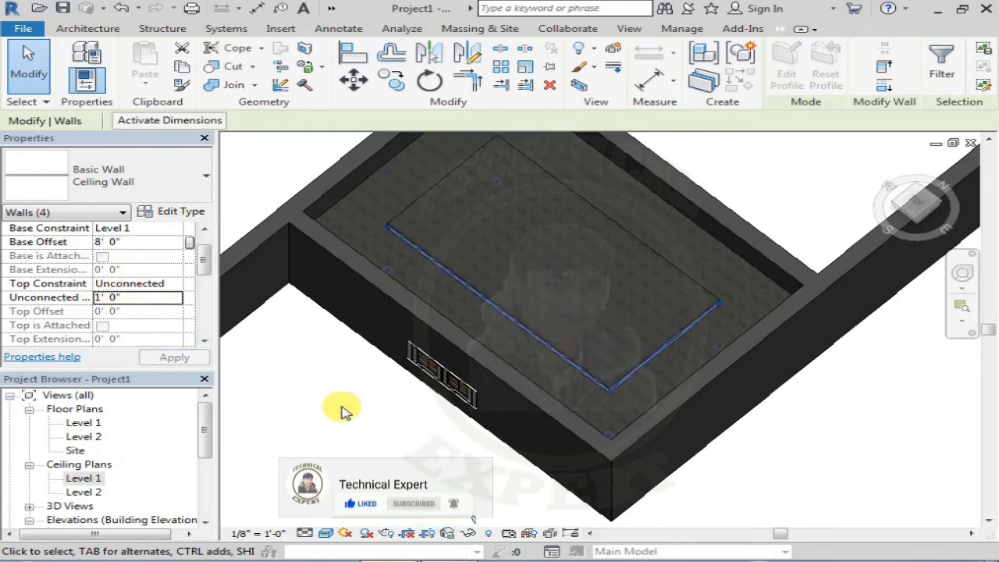
left_click(344, 412)
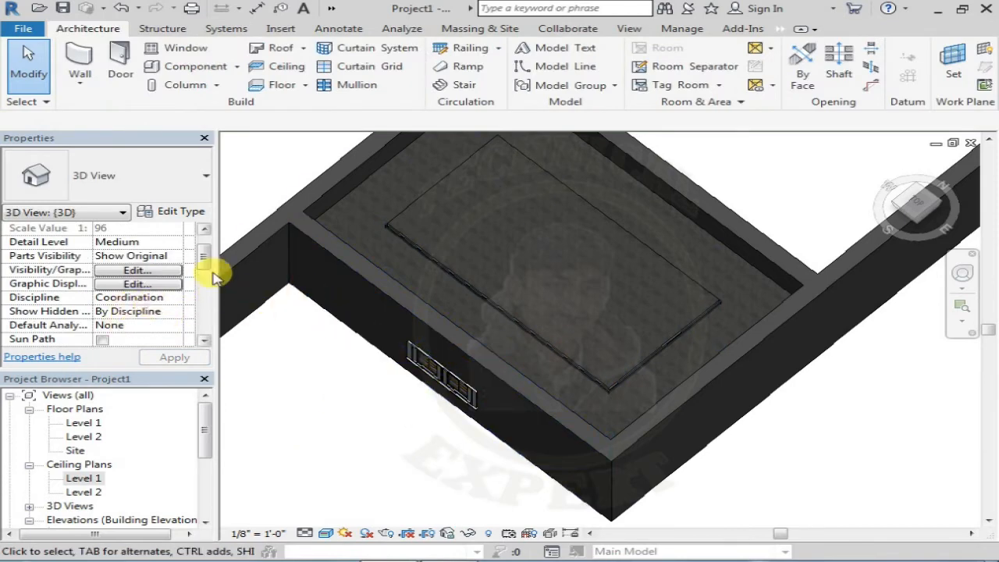
- Examine the raised central ceiling's properties and how its edges meet the surrounding ceiling walls in 3D
left_click_drag(206, 260, 206, 246)
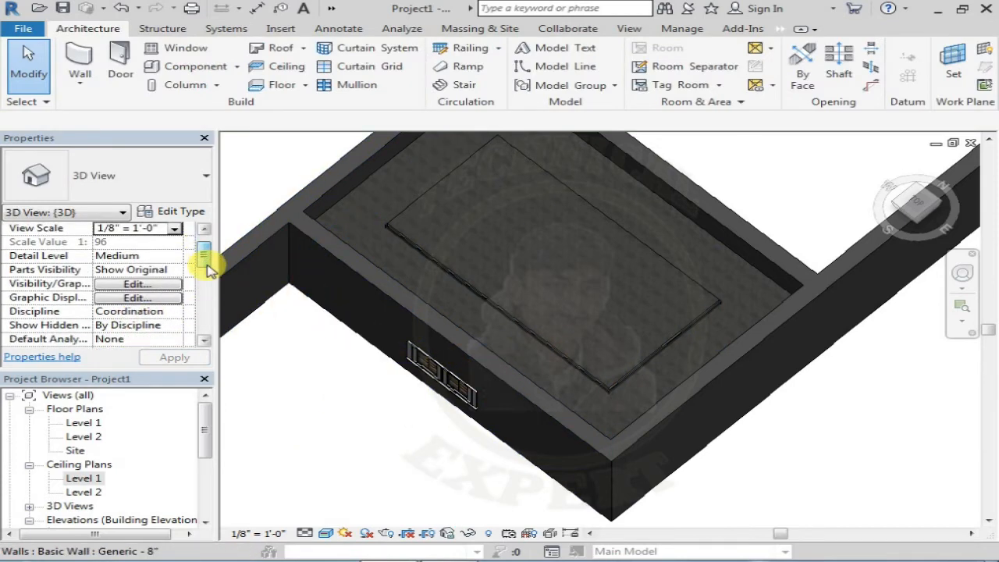
left_click(435, 260)
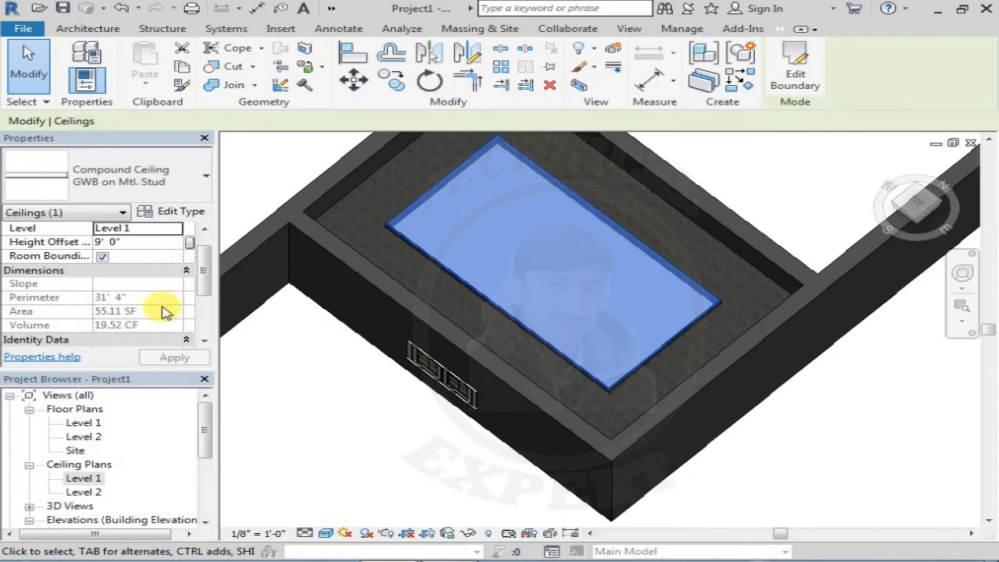
left_click_drag(207, 270, 204, 280)
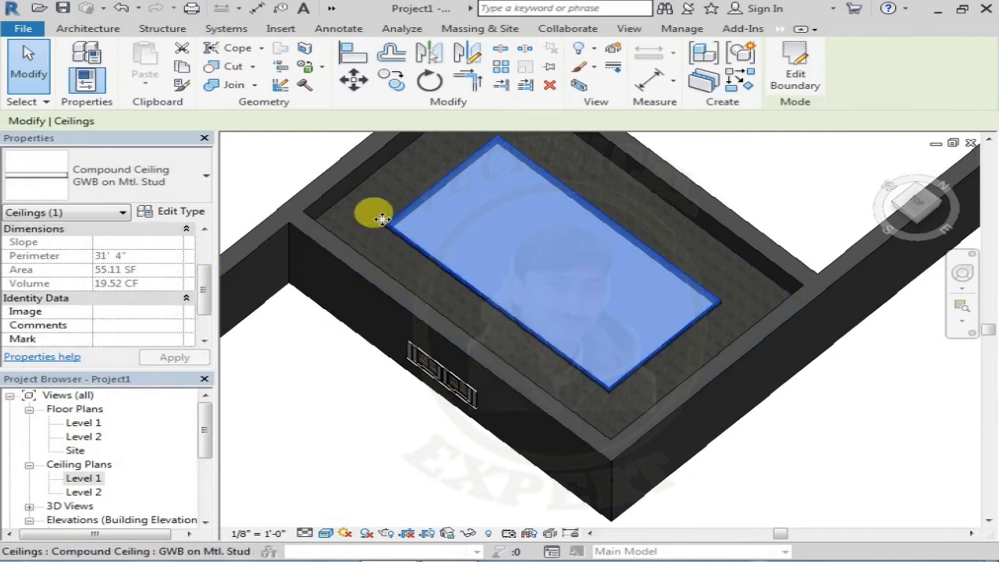
scroll(391, 230, "up", 2)
key("Escape")
scroll(398, 234, "up", 2)
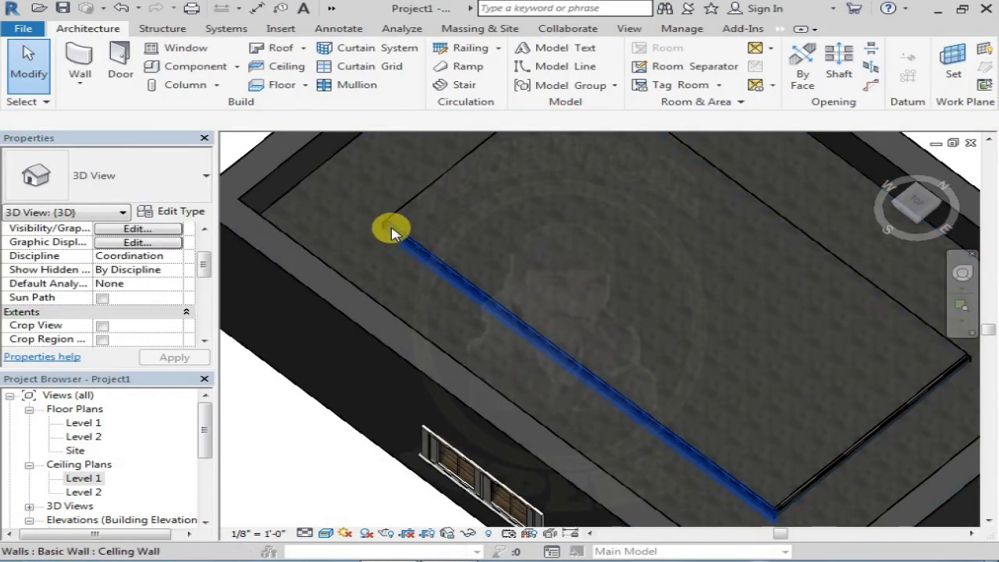
scroll(527, 311, "up", 3)
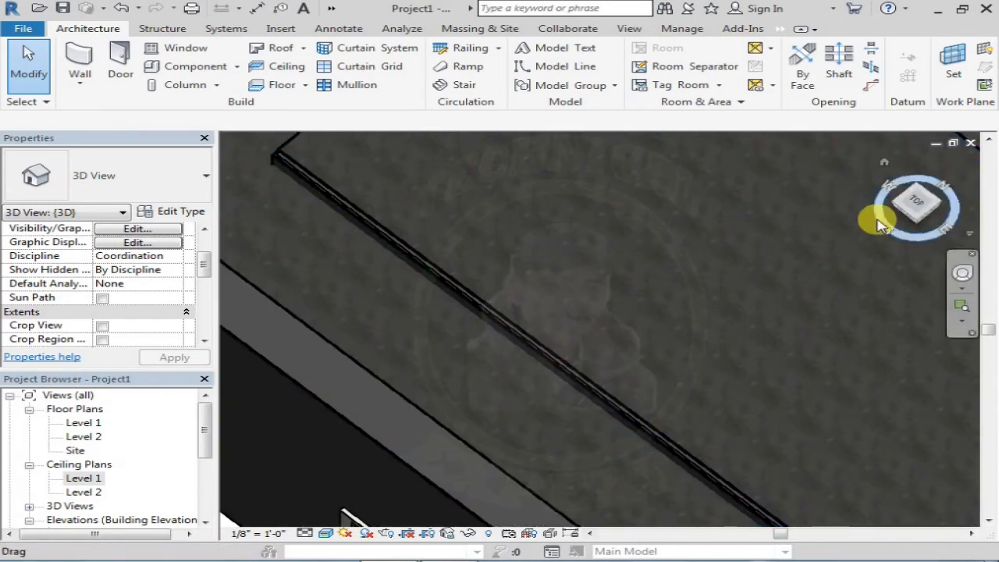
- Examine the house and the lower-right room's two-level ceiling in 3D from the side, front and above
left_click(962, 274)
left_click_drag(787, 347, 649, 338)
middle_click_drag(649, 340, 664, 401)
left_click_drag(604, 345, 575, 288)
middle_click_drag(579, 293, 683, 457)
scroll(564, 286, "down", 2)
left_click_drag(553, 247, 665, 386)
scroll(597, 258, "down", 2)
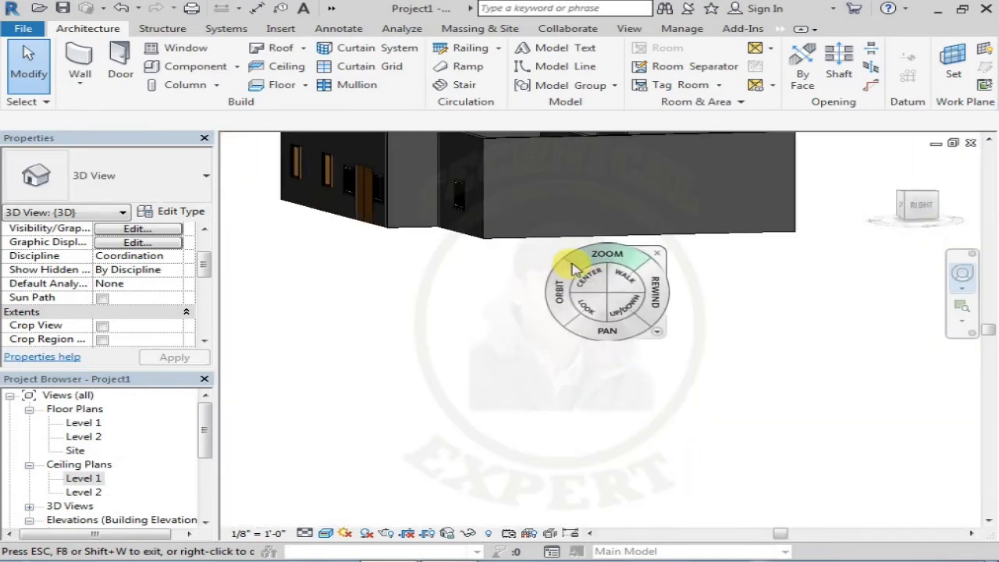
left_click(561, 291)
left_click_drag(484, 266, 684, 252)
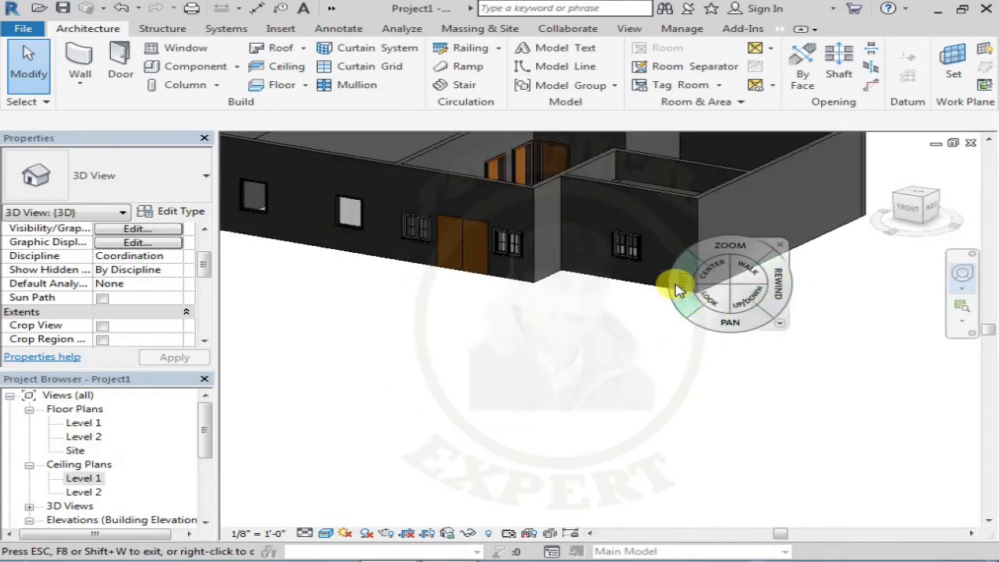
mouse_move(660, 317)
left_mouse_down()
mouse_move(651, 408)
mouse_move(640, 326)
mouse_move(650, 355)
mouse_move(700, 386)
mouse_move(765, 384)
mouse_move(706, 367)
left_mouse_up()
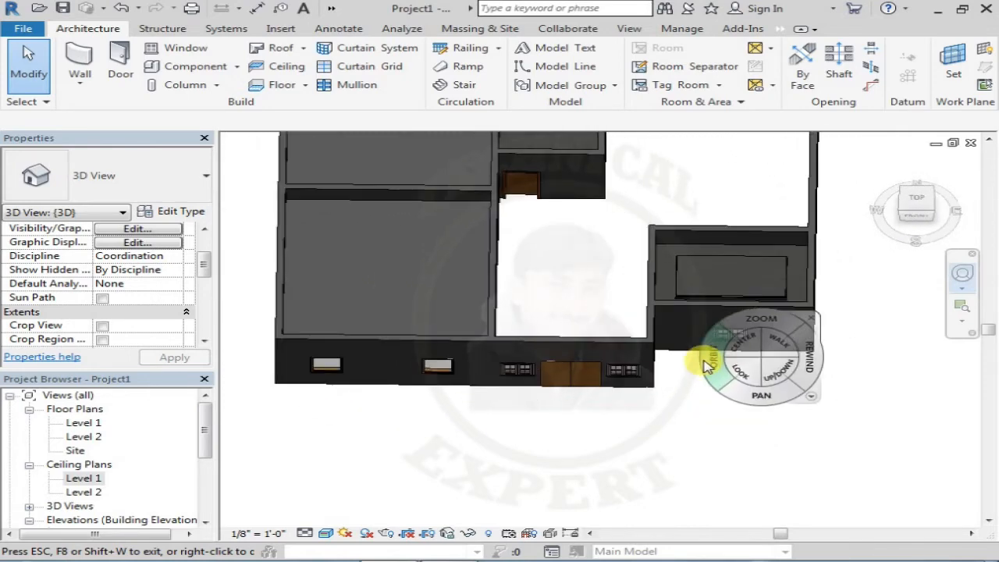
- Examine the corners where the Celling Wall walls meet around the lower-right room's raised ceiling in the Level 1 ceiling plan
double_click(92, 478)
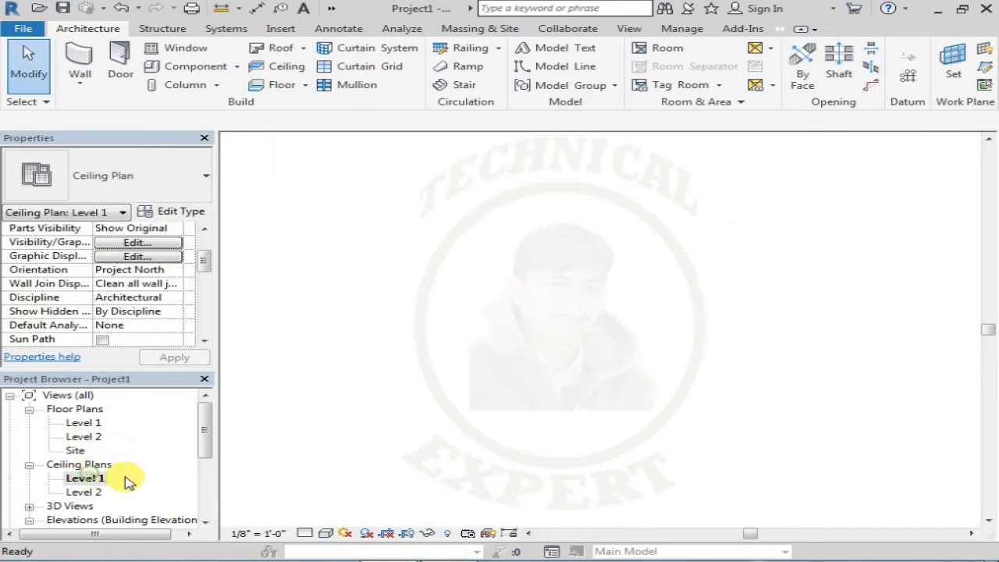
scroll(444, 307, "up", 3)
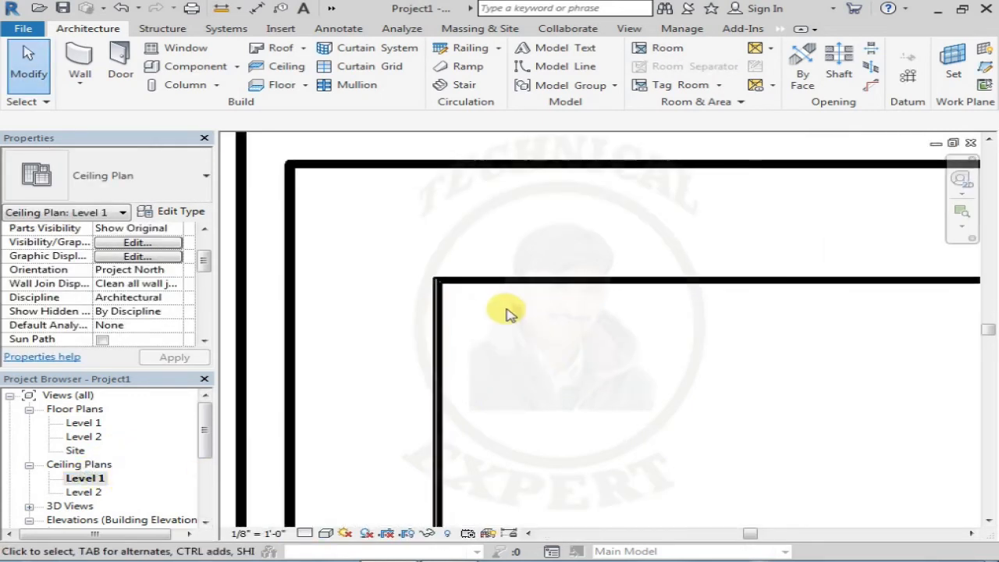
scroll(461, 294, "up", 3)
scroll(430, 242, "up", 4)
scroll(390, 209, "up", 5)
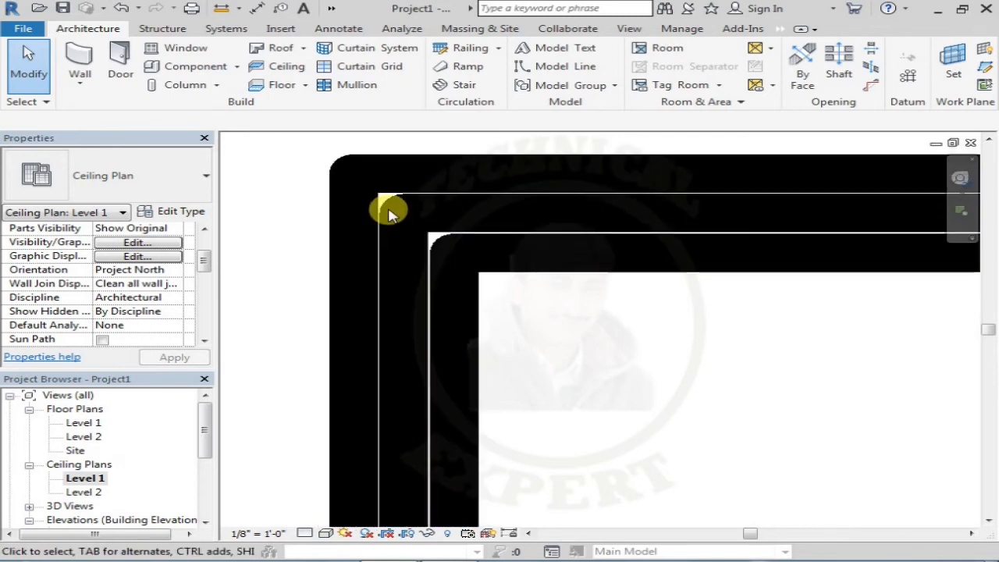
left_click(390, 207)
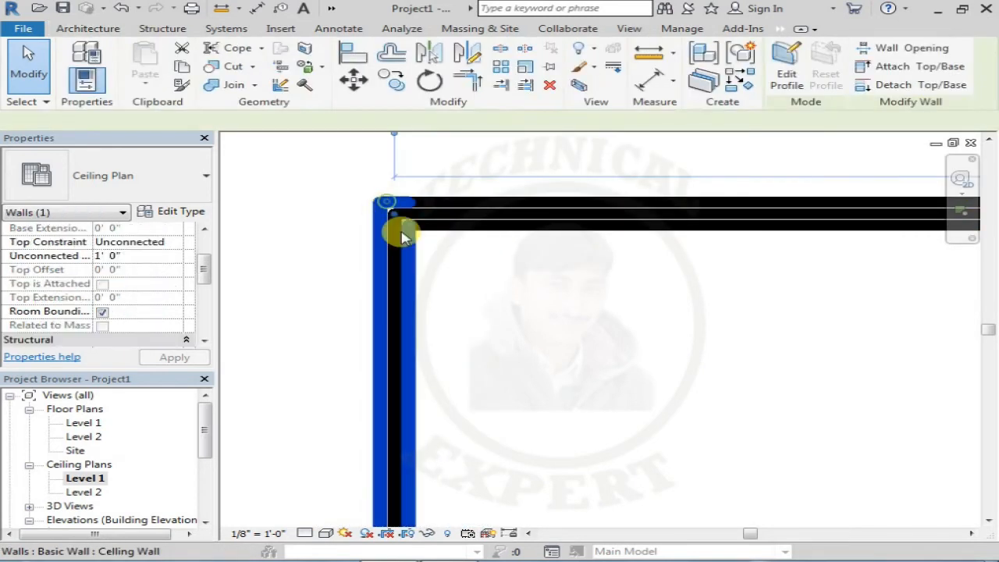
scroll(397, 236, "down", 2)
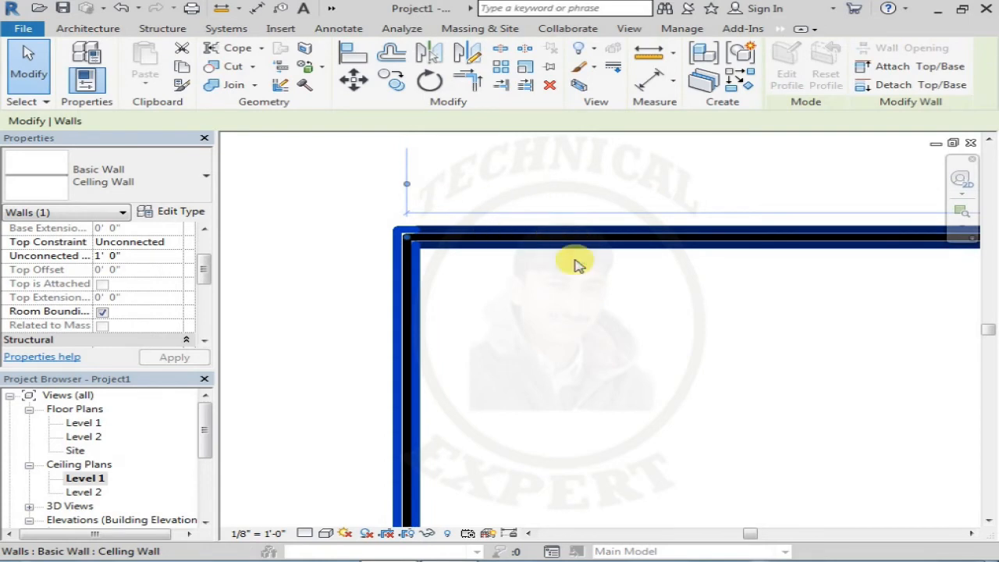
scroll(462, 359, "down", 3)
middle_click_drag(462, 361, 403, 227)
middle_click_drag(415, 357, 390, 241)
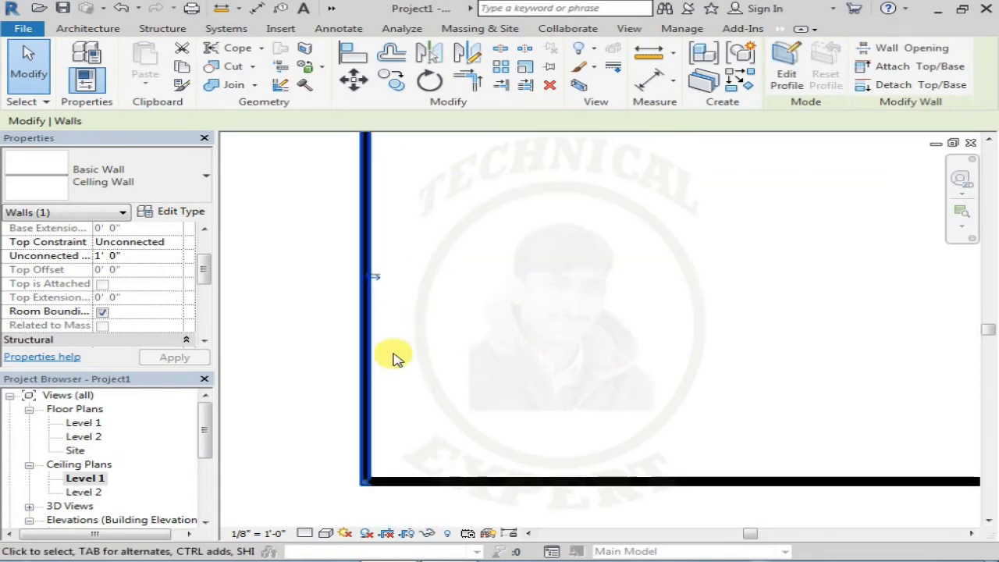
left_click(366, 481)
scroll(550, 351, "down", 2)
middle_click_drag(495, 348, 388, 442)
left_click(407, 369)
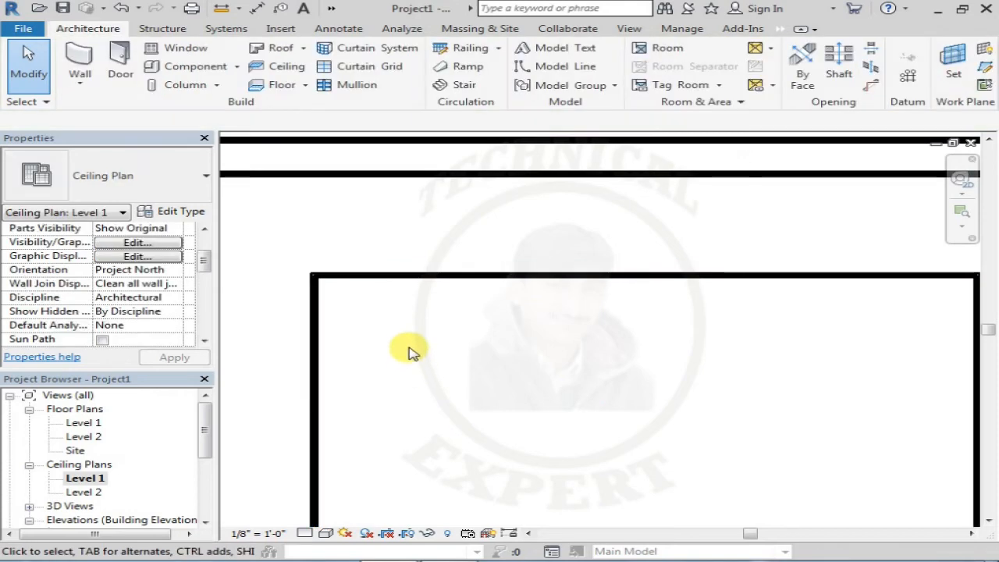
- Create a perspective camera view inside the lower-left room, looking from its outer wall across to the opposite wall
scroll(412, 357, "down", 3)
mouse_move(408, 351)
middle_mouse_down()
mouse_move(428, 361)
mouse_move(426, 348)
middle_mouse_up()
scroll(429, 349, "down", 2)
scroll(428, 348, "down", 1)
middle_click_drag(341, 308, 428, 353)
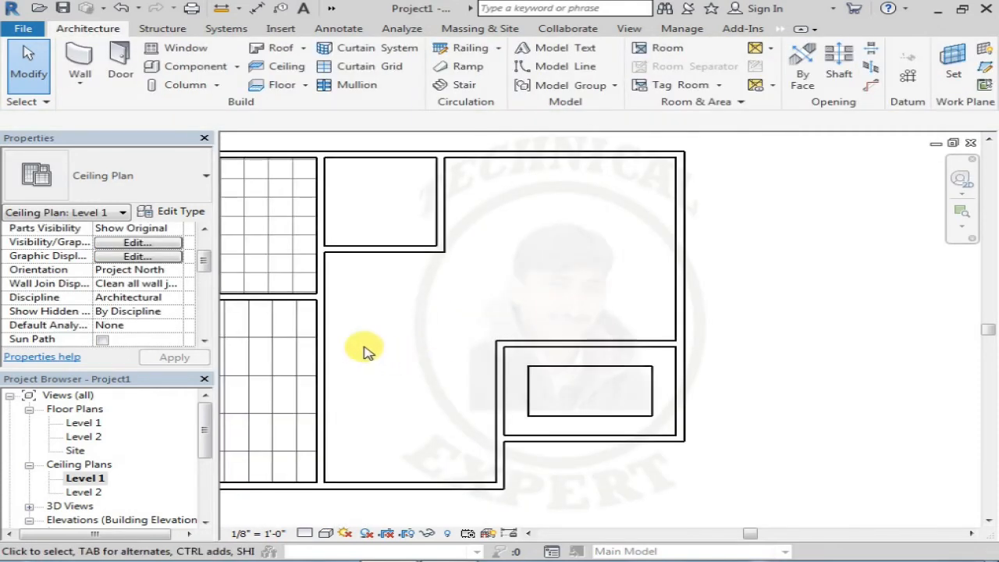
scroll(551, 373, "up", 1)
middle_click_drag(414, 346, 552, 343)
scroll(417, 347, "down", 2)
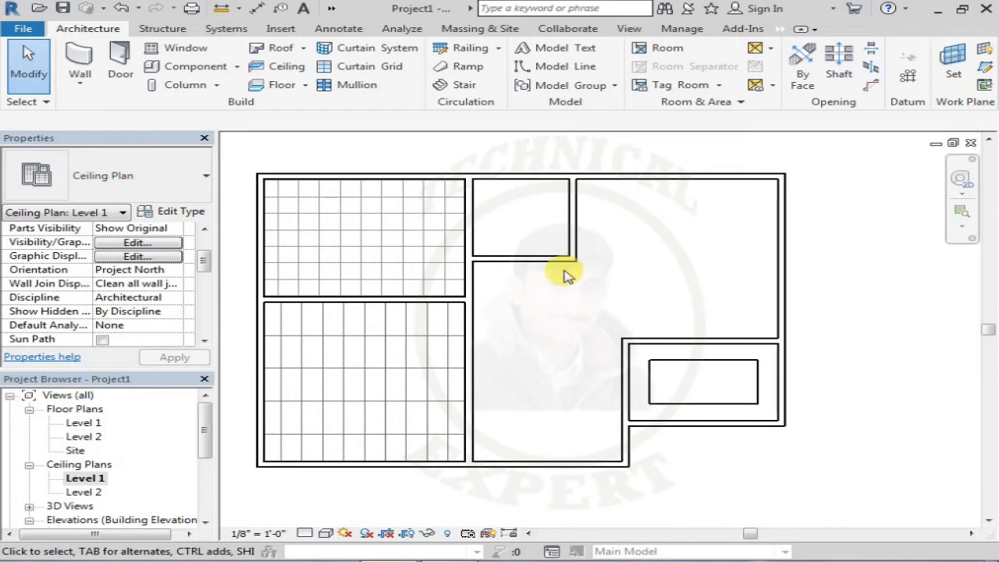
left_click(628, 29)
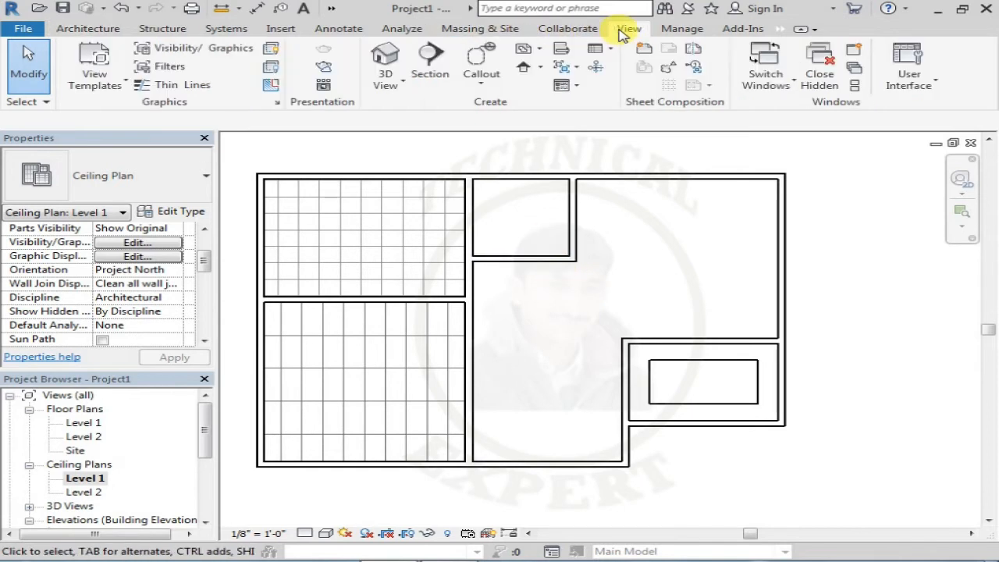
left_click(407, 84)
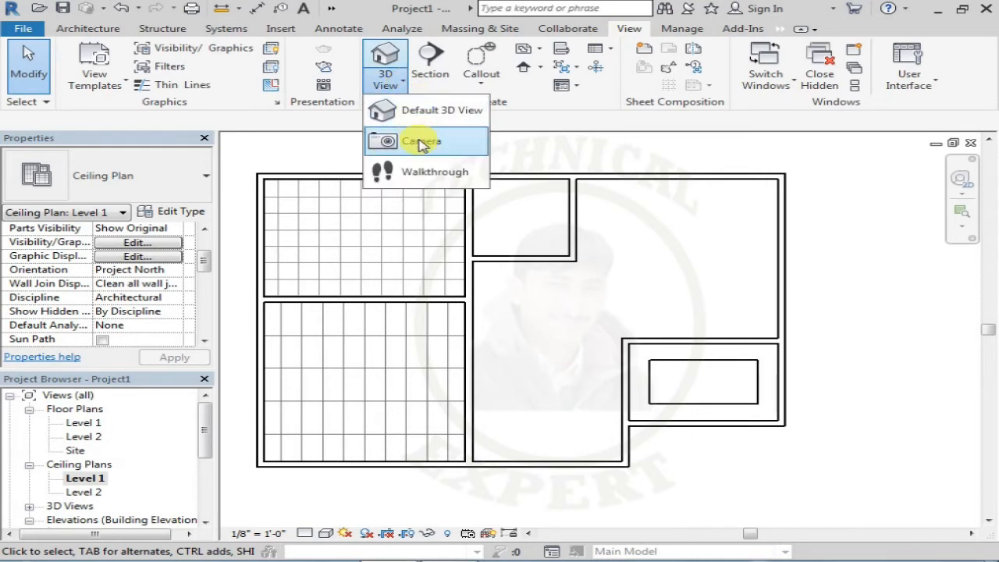
left_click(413, 141)
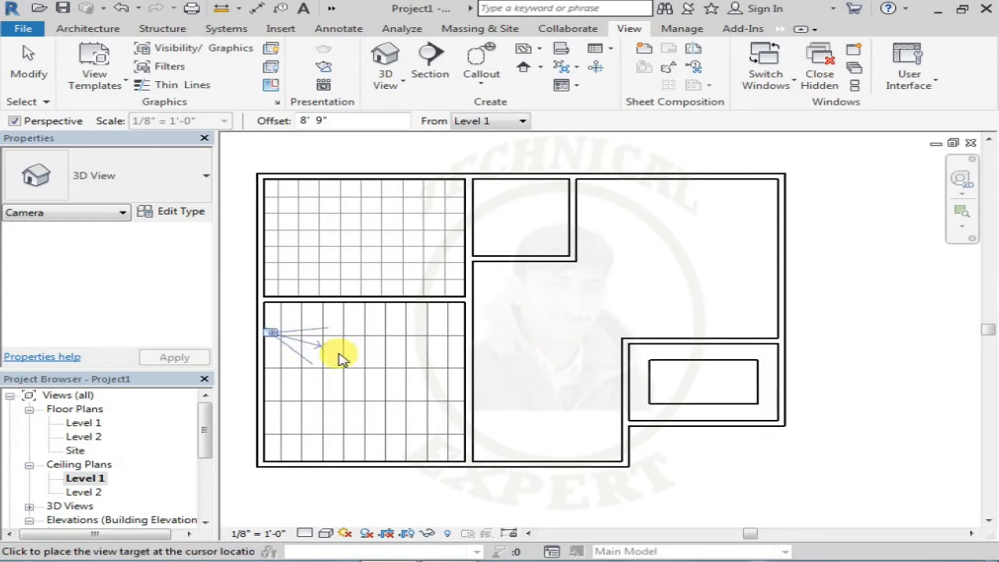
left_click(437, 369)
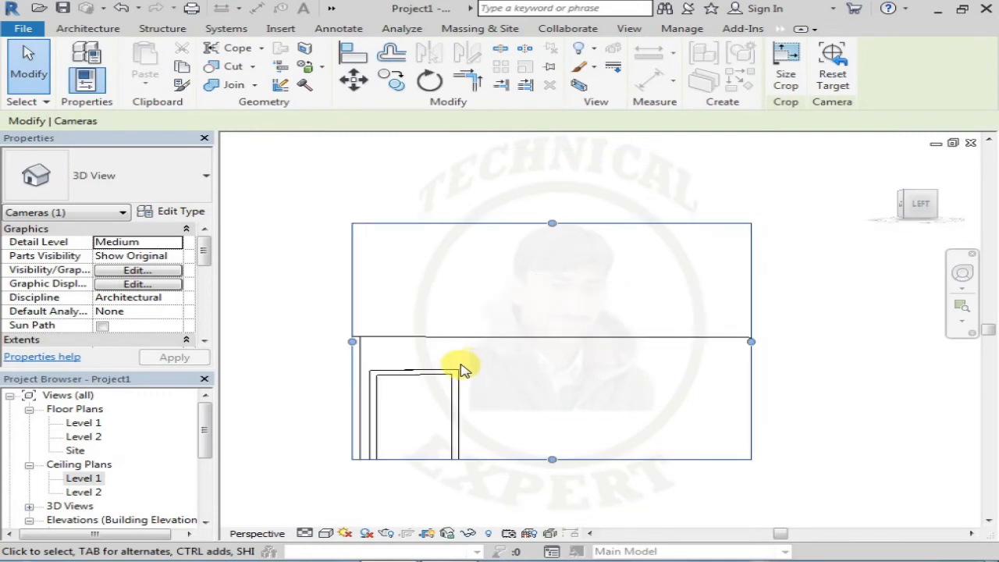
- Set the lower-left room's camera view to the Realistic visual style and Fine detail level
left_click(325, 533)
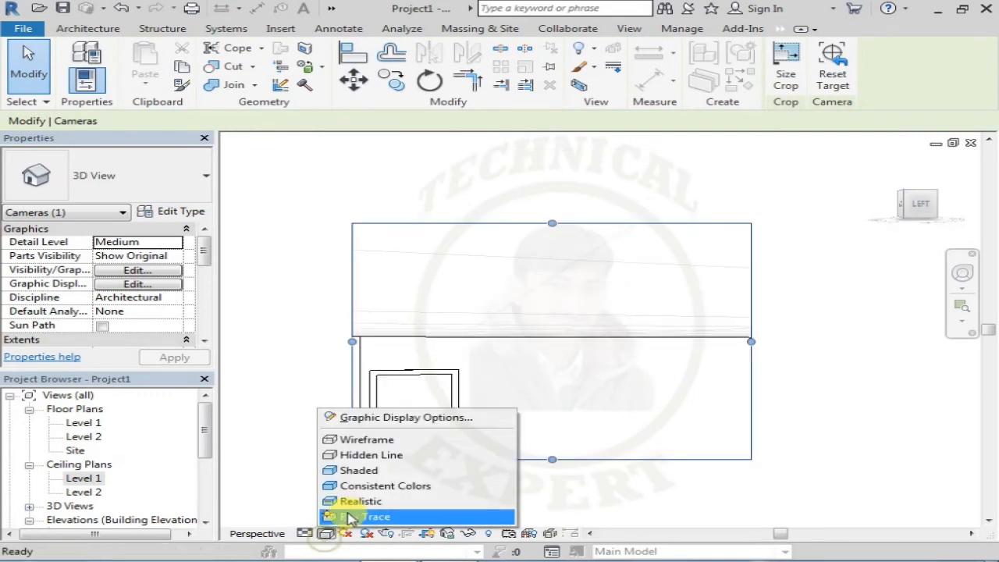
left_click(346, 502)
left_click(304, 534)
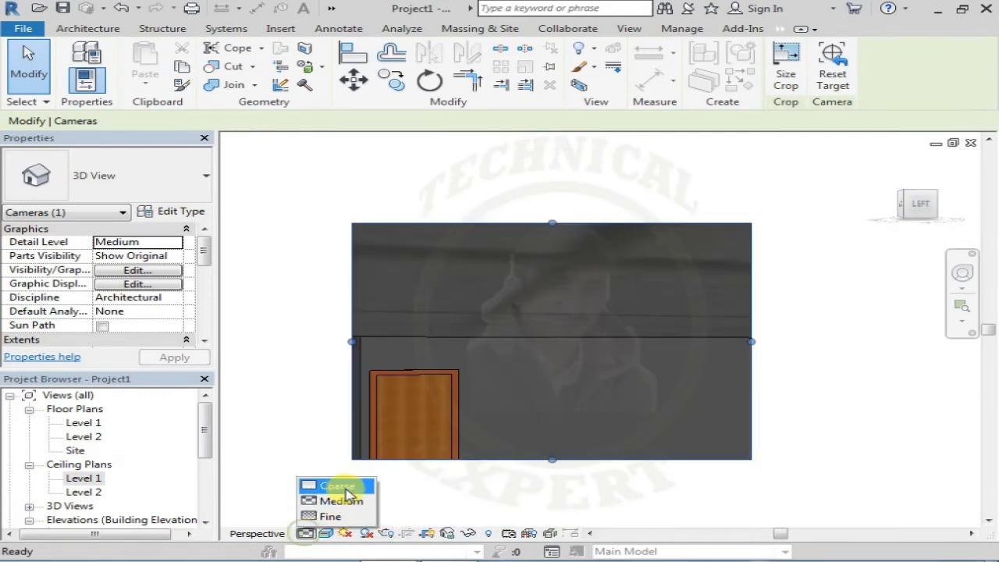
left_click(337, 517)
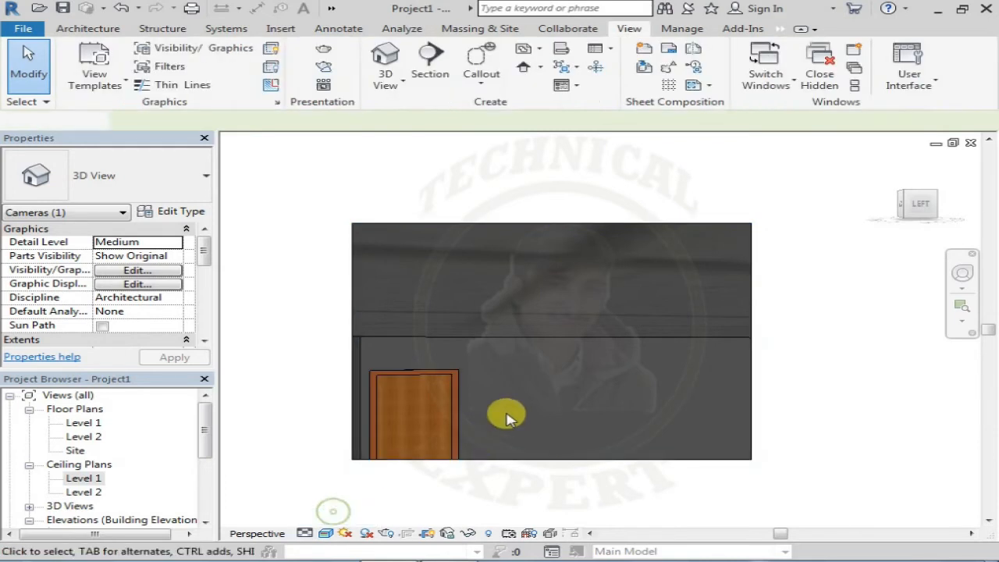
- Enlarge the camera view's crop region on all four sides to show more of the lower-left room and its ceiling
left_click(352, 353)
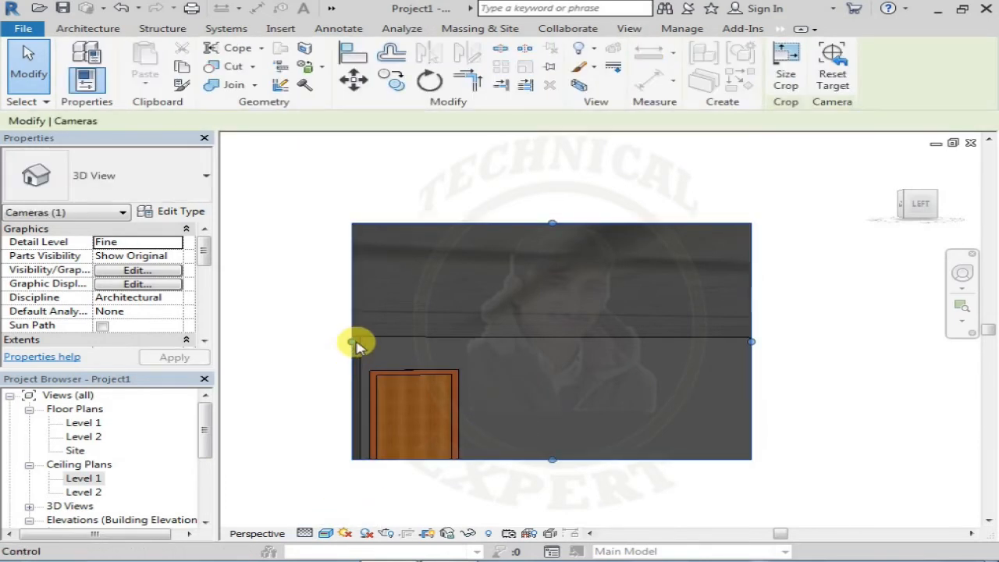
left_click_drag(352, 343, 259, 341)
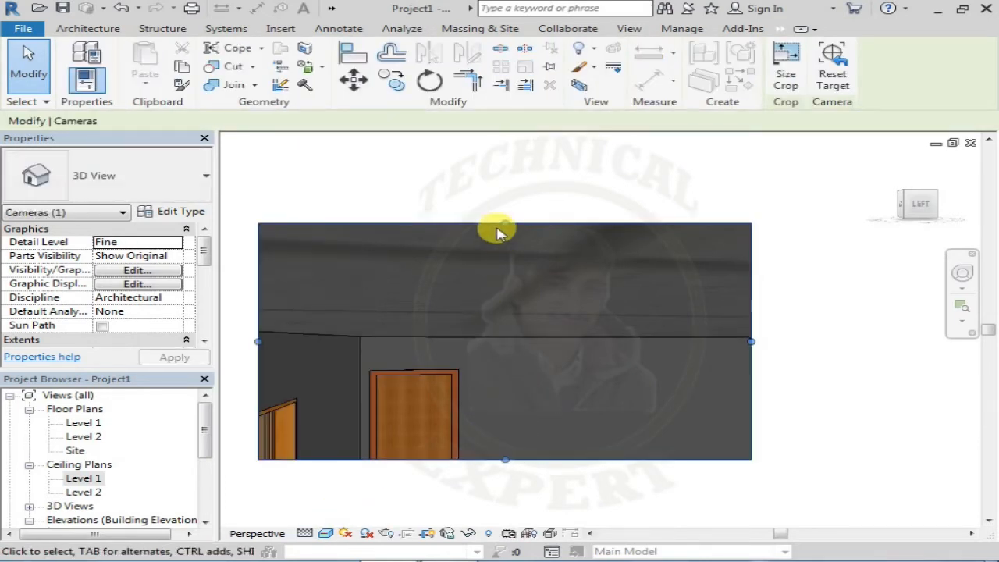
left_click_drag(503, 224, 512, 164)
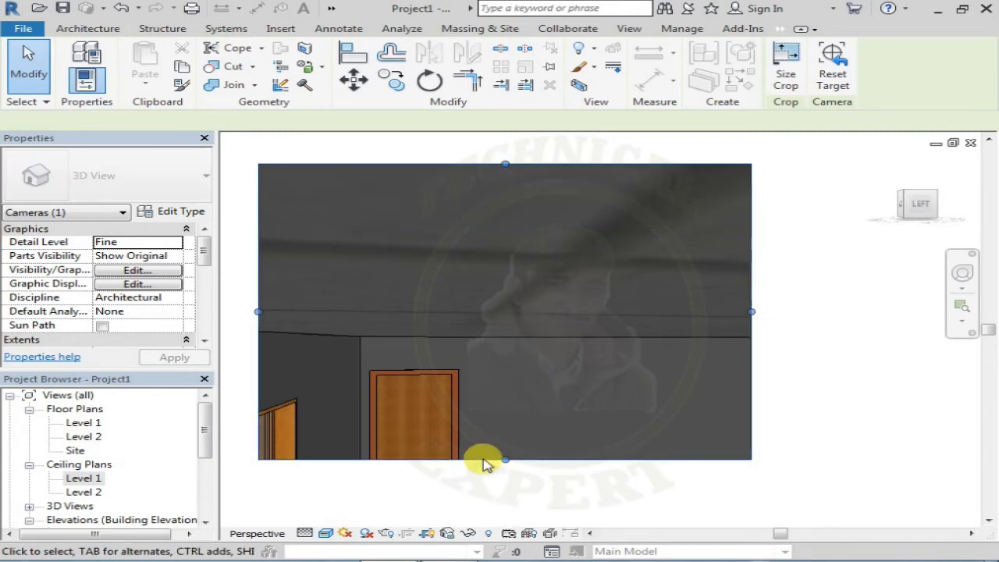
left_click_drag(509, 463, 506, 525)
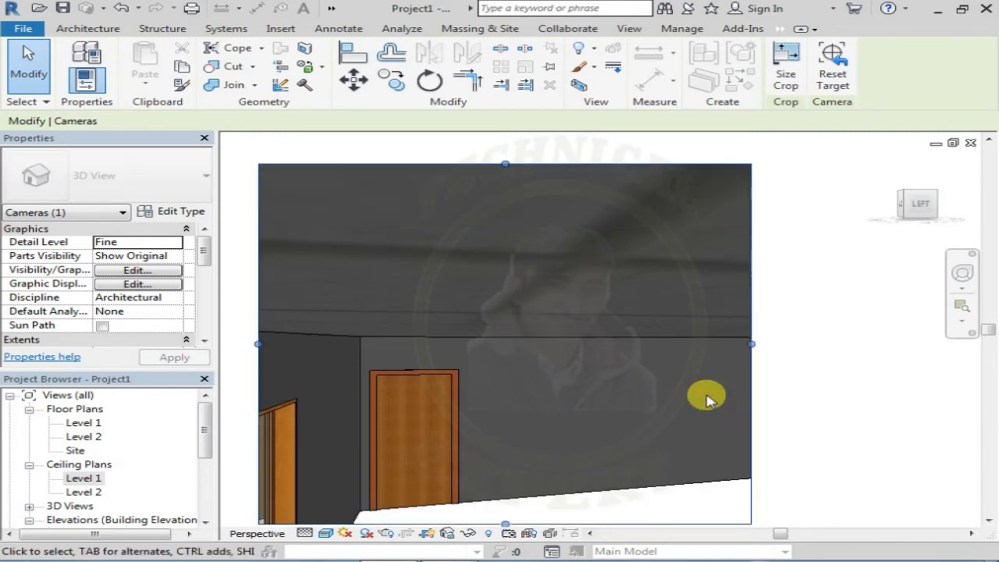
left_click_drag(752, 343, 890, 341)
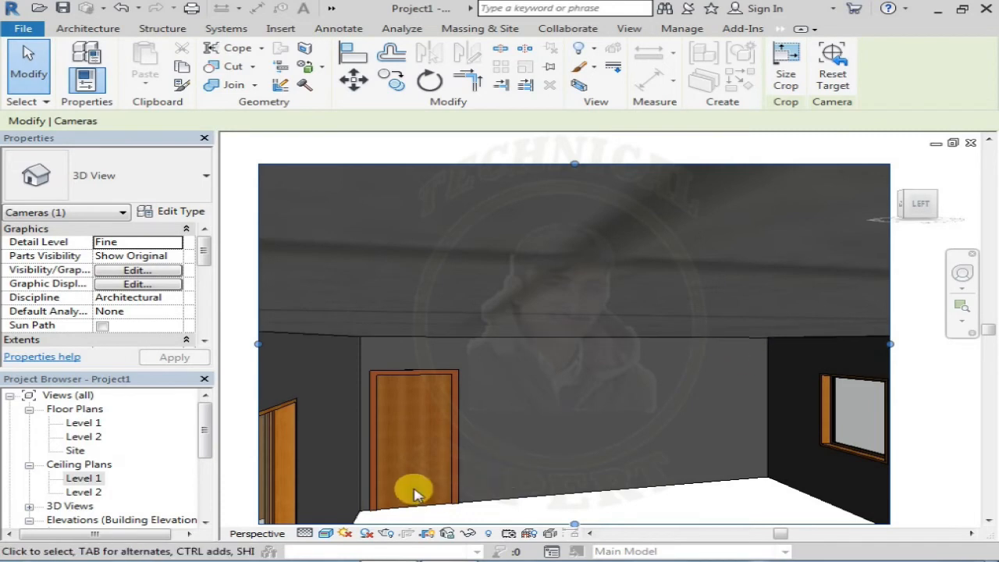
scroll(414, 492, "down", 3)
key("Escape")
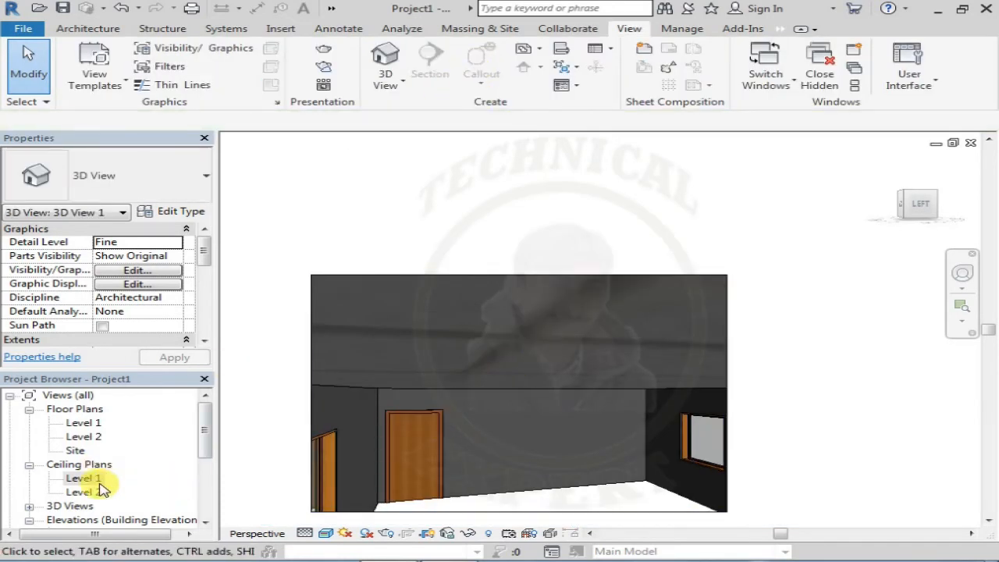
- From the Level 1 ceiling plan, create a camera view in the lower-right room from its outer wall toward the raised ceiling's centre
double_click(98, 480)
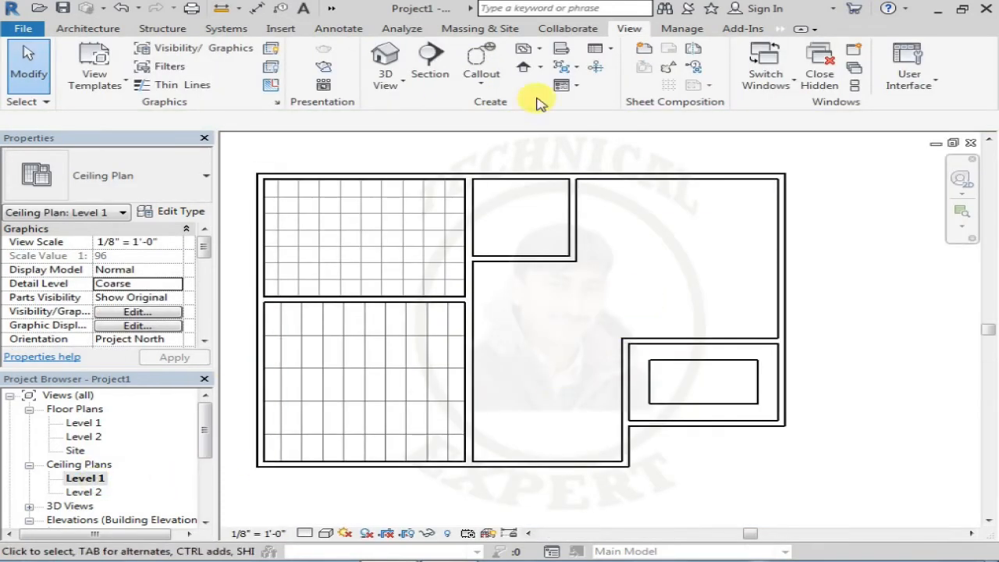
left_click(407, 89)
left_click(398, 139)
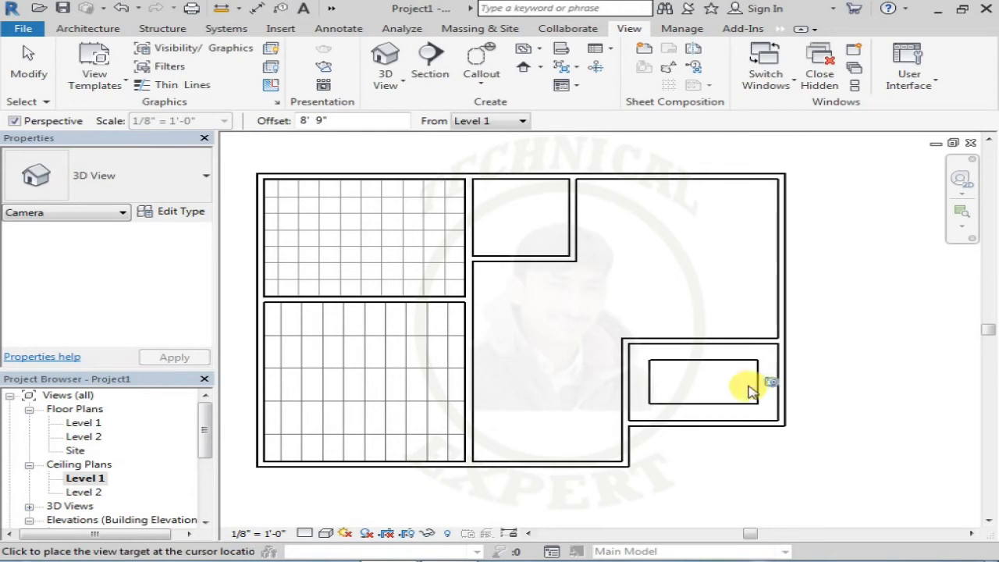
left_click(695, 390)
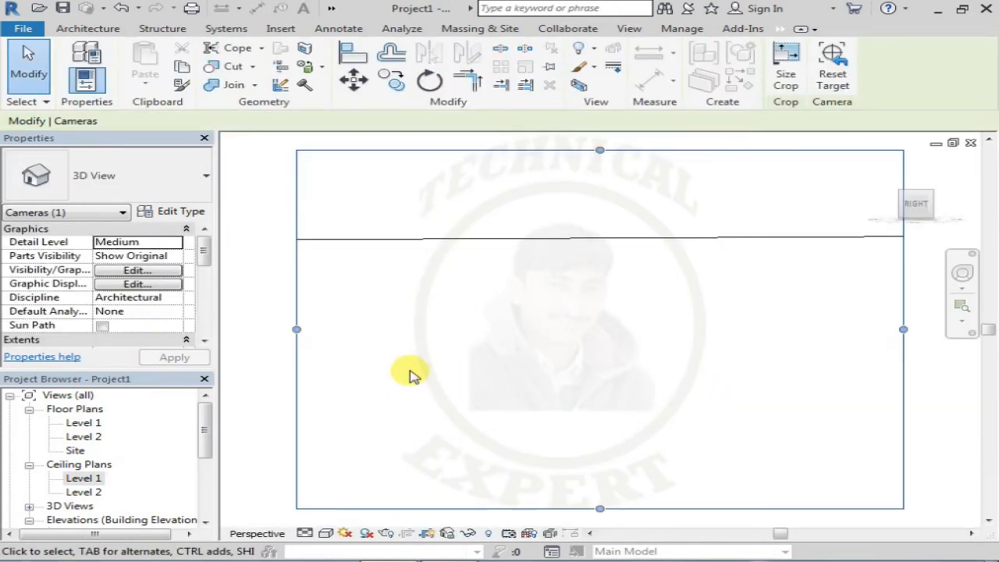
- Inspect the raised ceiling panel and the adjoining Celling Wall in the lower-right room's camera view
left_click(406, 352)
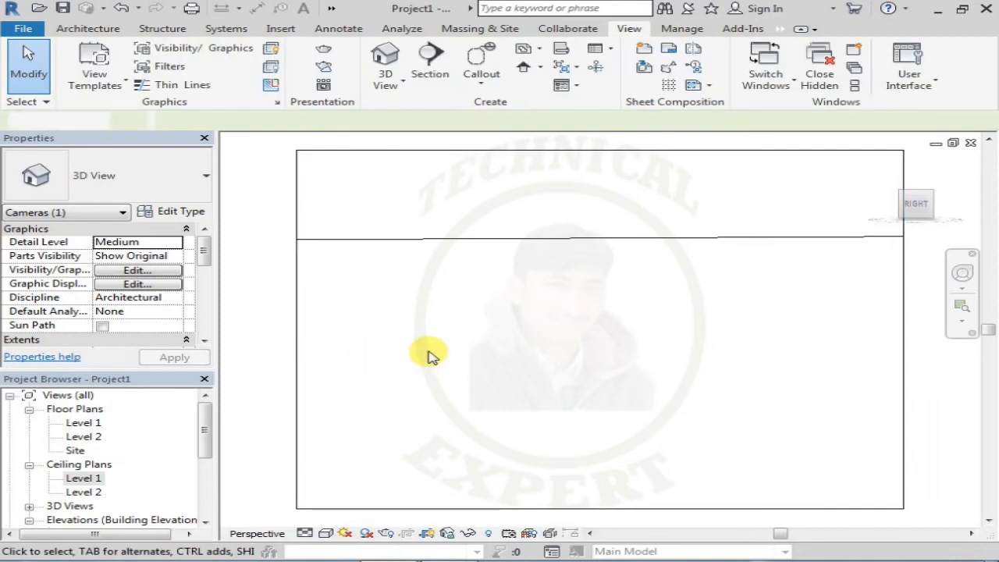
left_click(402, 239)
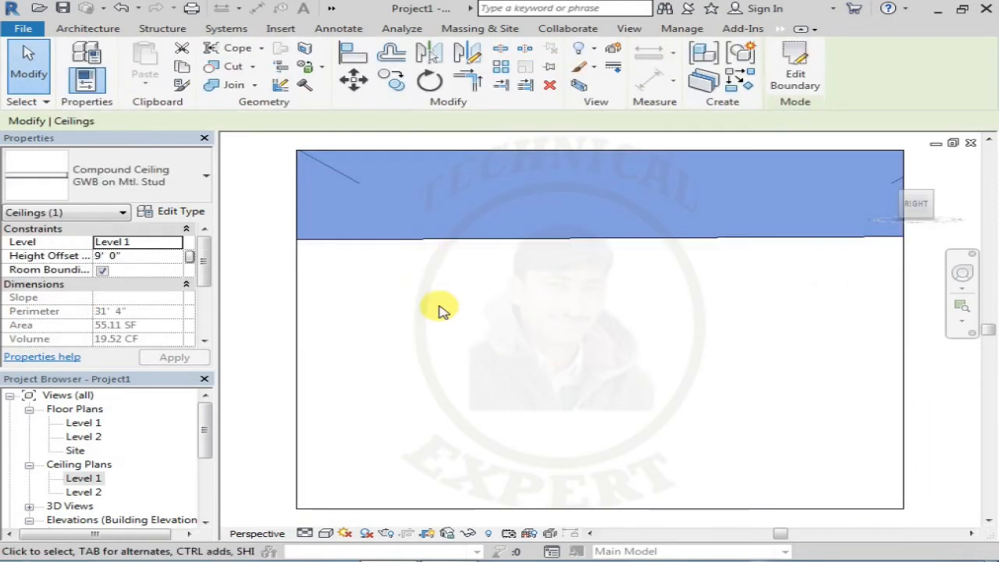
left_click(407, 312)
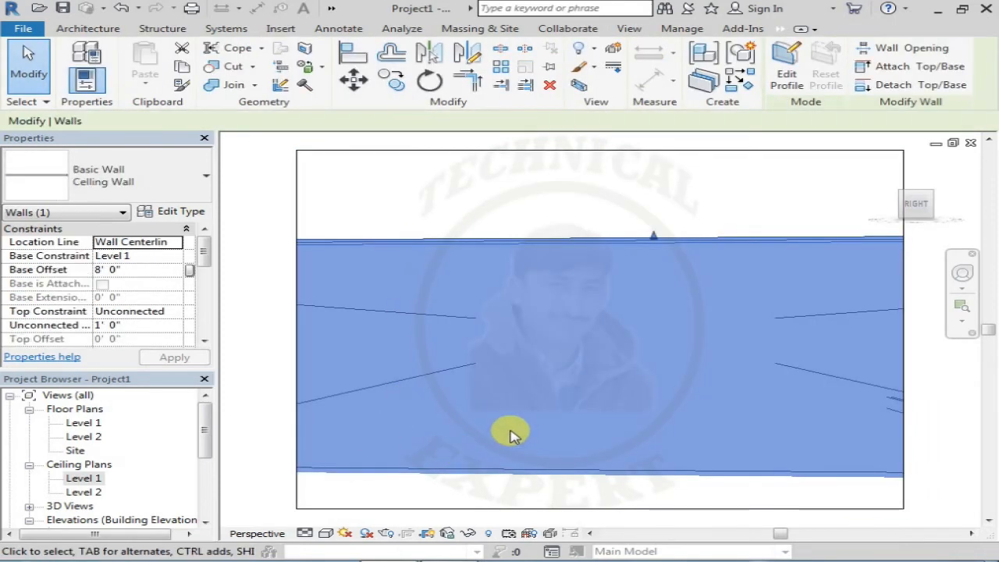
key("Escape")
scroll(475, 335, "down", 2)
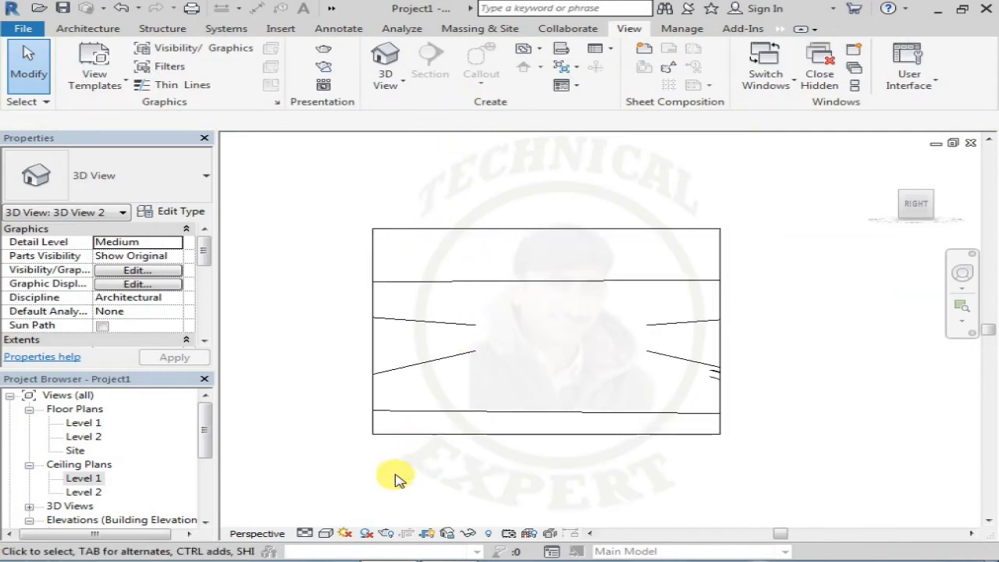
- Create another lower-right room camera view from the outer wall, targeting the raised ceiling's far edge, and display it as Realistic
double_click(83, 479)
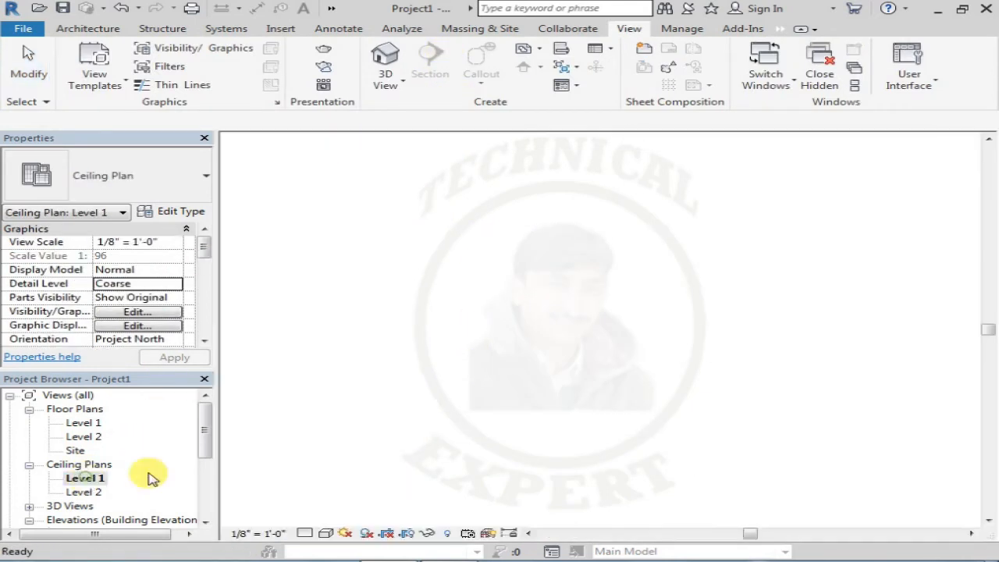
left_click(402, 83)
left_click(384, 131)
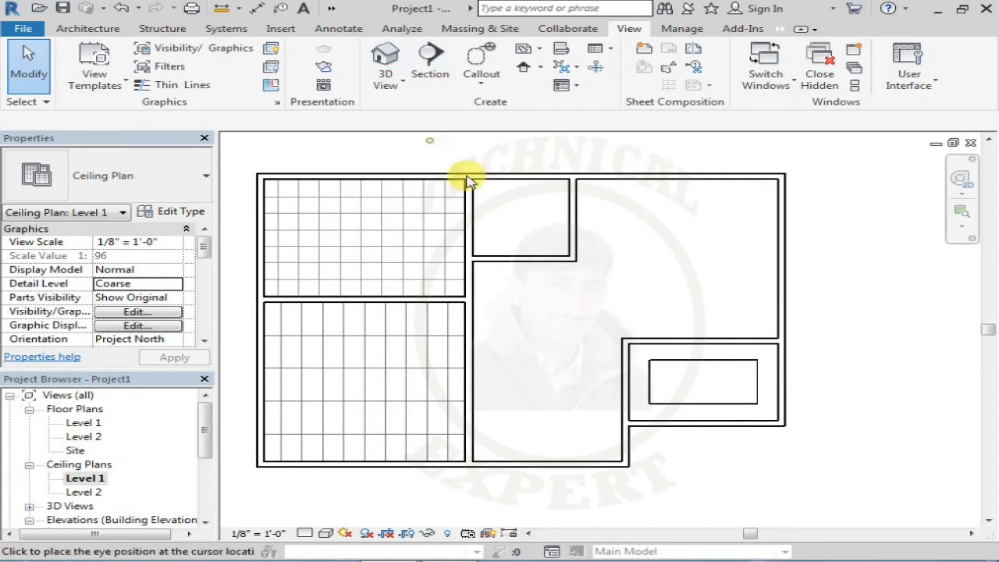
left_click(771, 375)
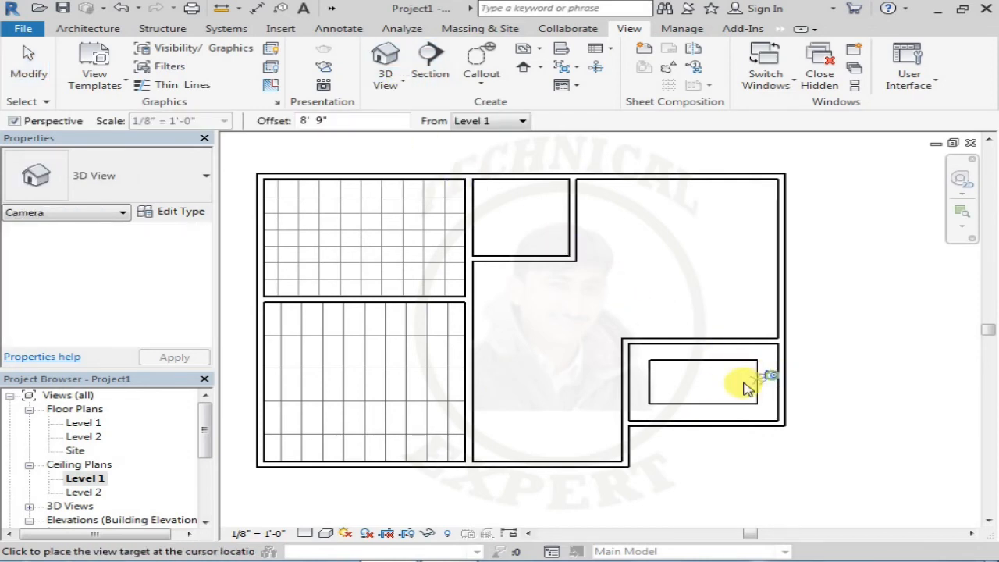
left_click(652, 393)
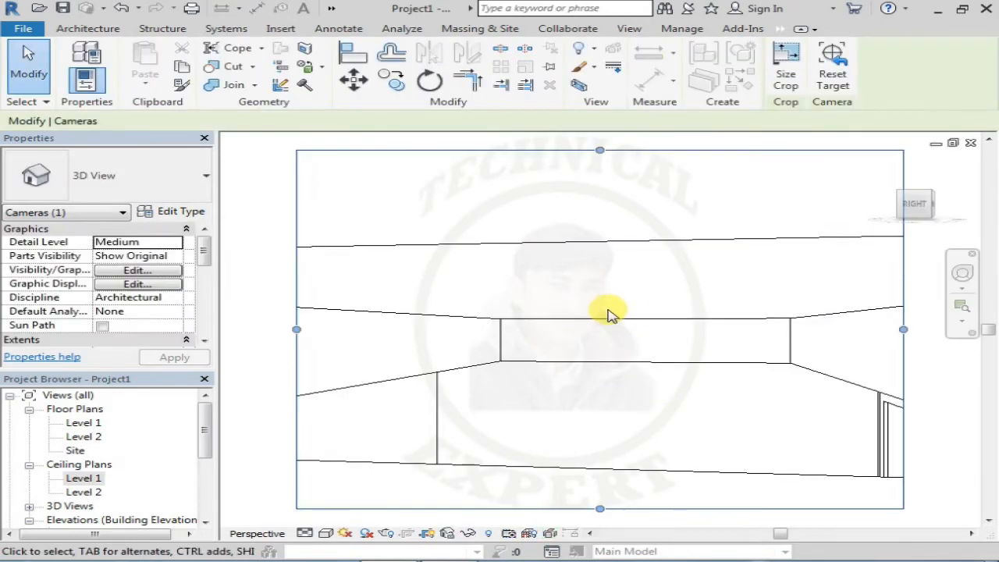
left_click(325, 534)
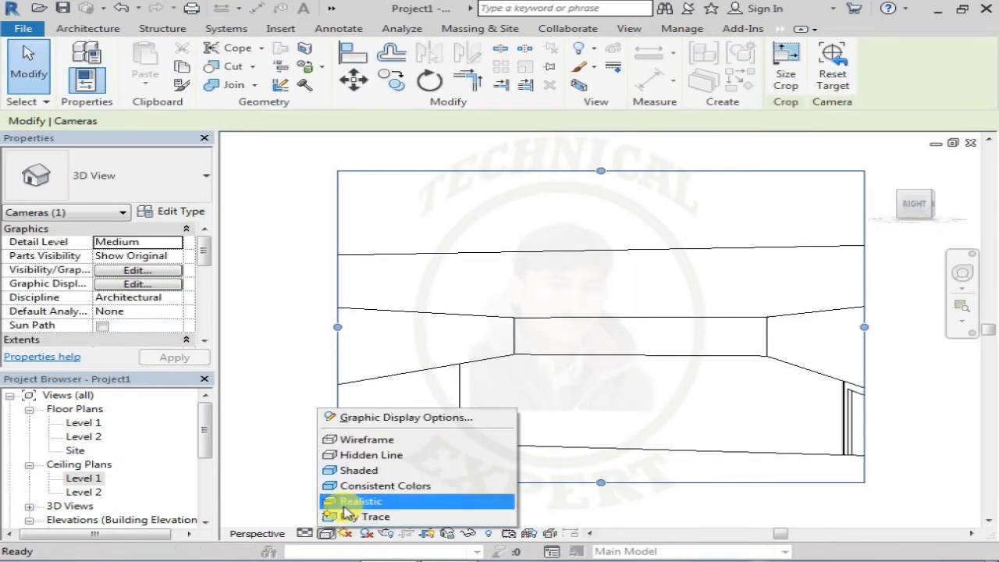
left_click(355, 505)
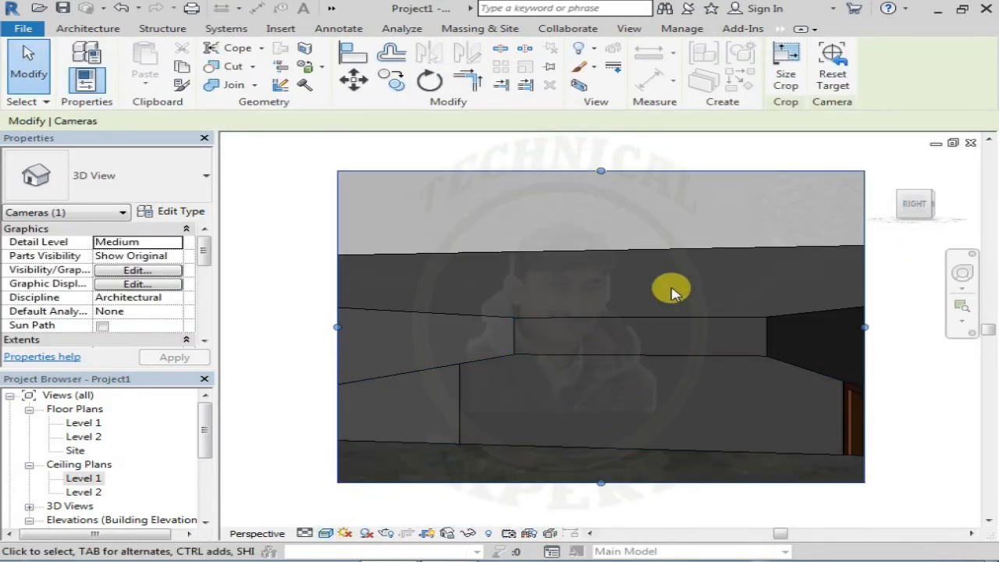
- Enlarge the crop region of the lower-right room's camera view on its bottom, right and top sides
left_click_drag(601, 484, 737, 519)
middle_click_drag(724, 456, 597, 363)
left_click_drag(738, 258, 850, 252)
scroll(653, 335, "down", 2)
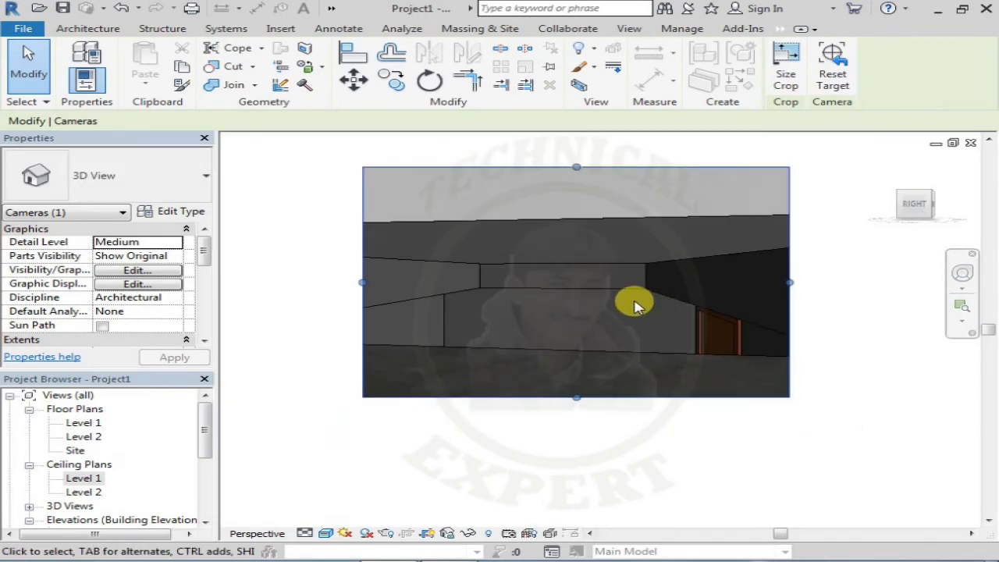
left_click_drag(579, 167, 576, 148)
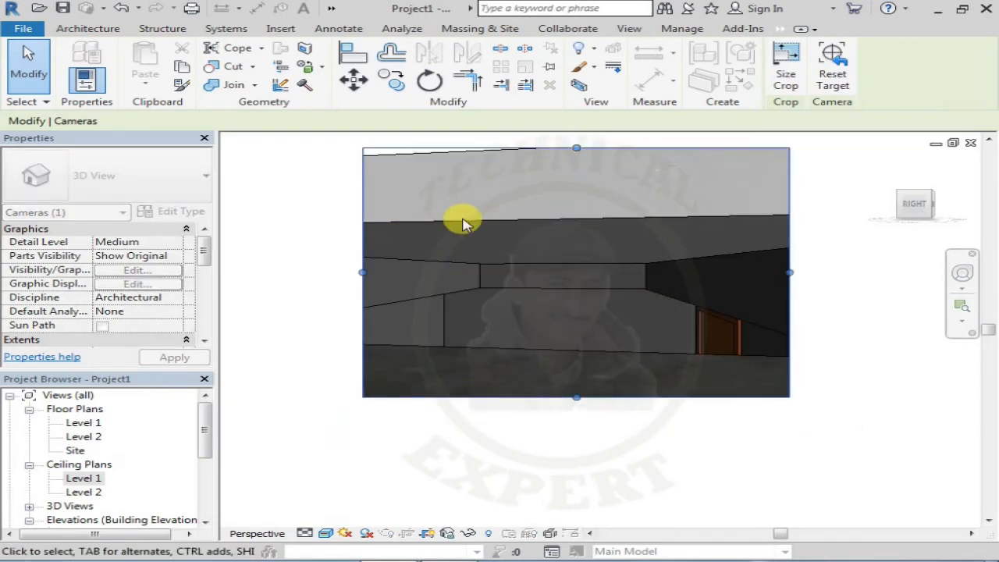
left_click(234, 334)
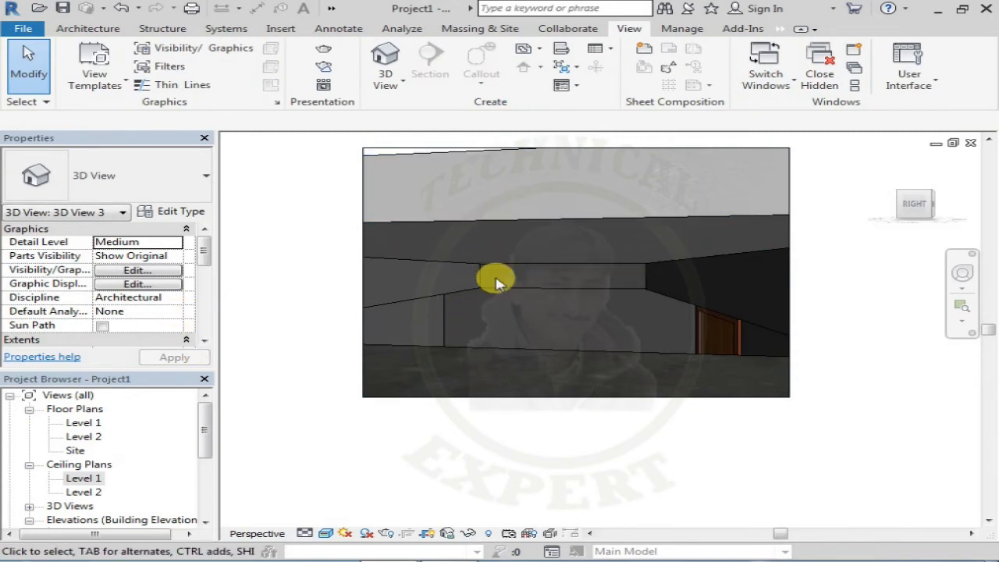
- Set the lower-right room camera's Eye Elevation and Target Elevation both to 6' 0"
left_click(364, 331)
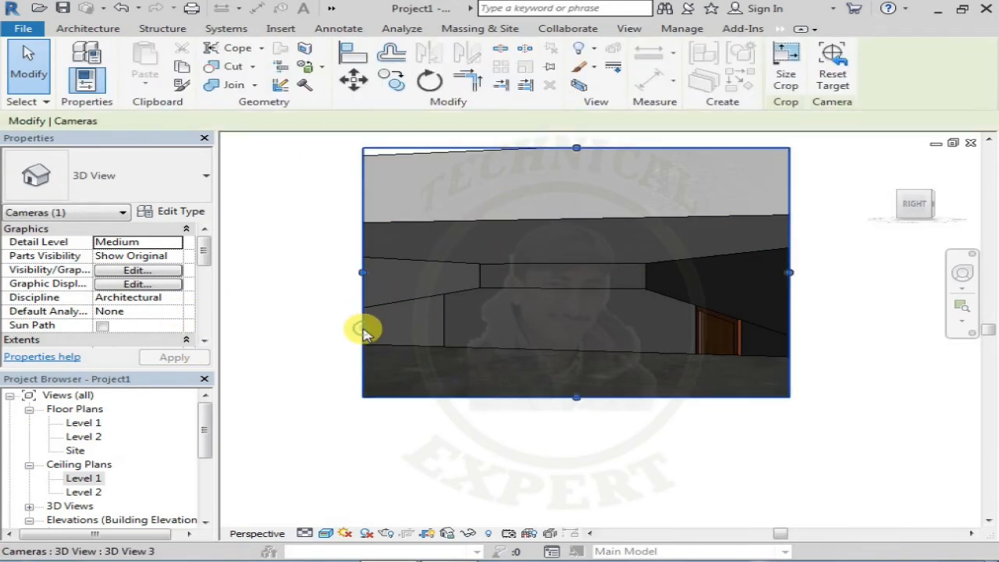
left_click_drag(207, 258, 208, 307)
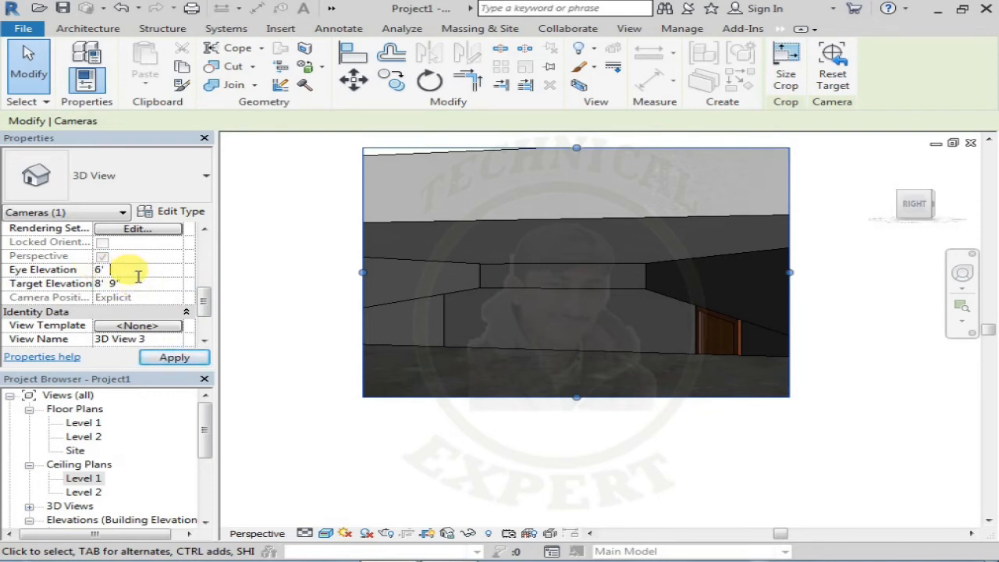
left_click(297, 341)
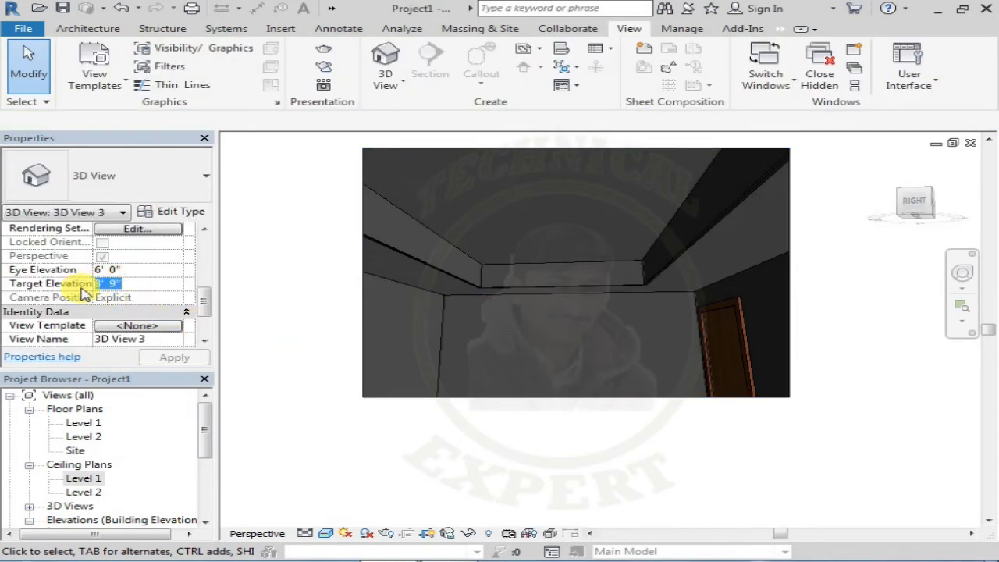
left_click(284, 354)
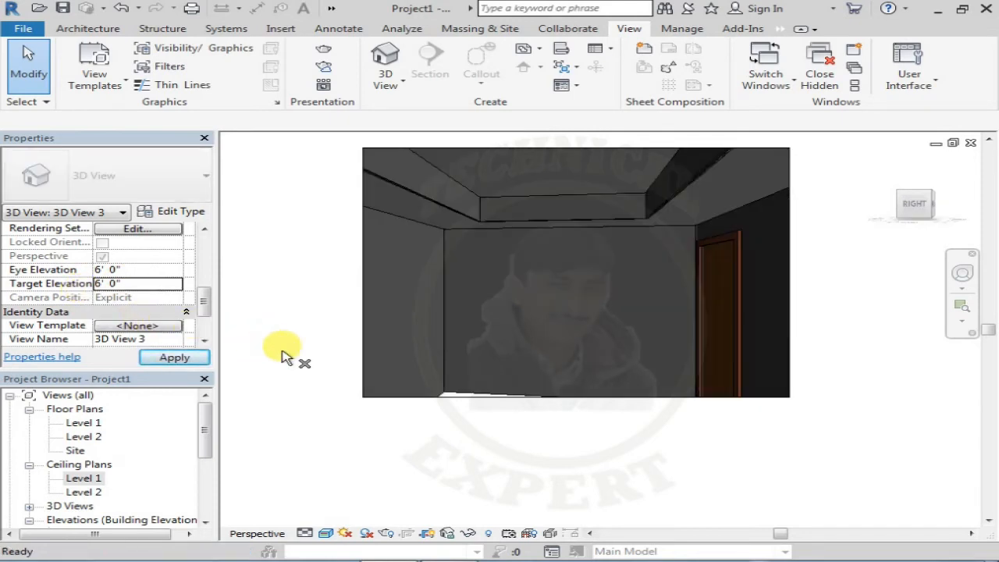
- Set the camera view's detail level to Fine, inspect the raised ceiling, and return to the Level 1 ceiling plan
scroll(487, 303, "up", 3)
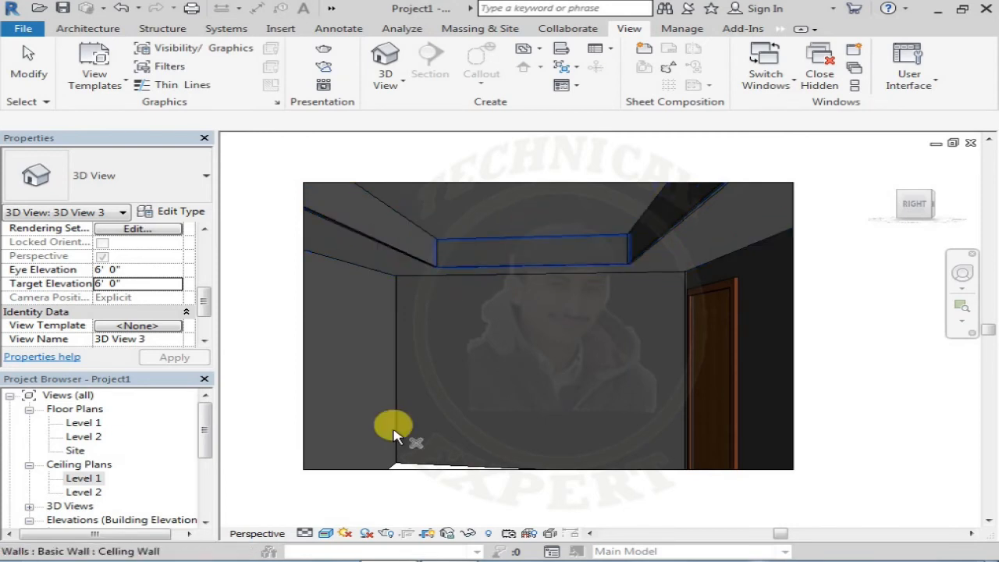
left_click(313, 535)
left_click(332, 516)
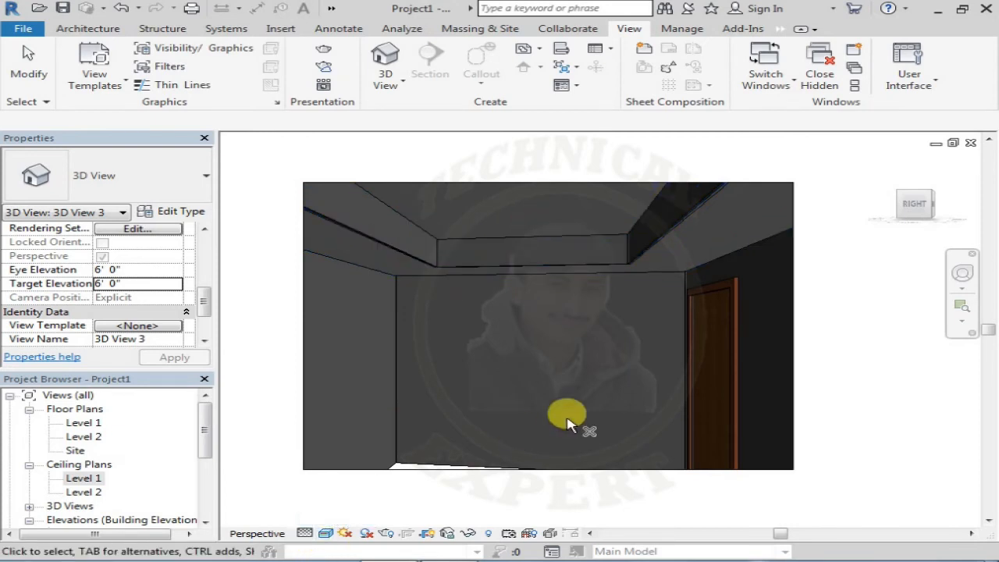
middle_click_drag(500, 347, 502, 442)
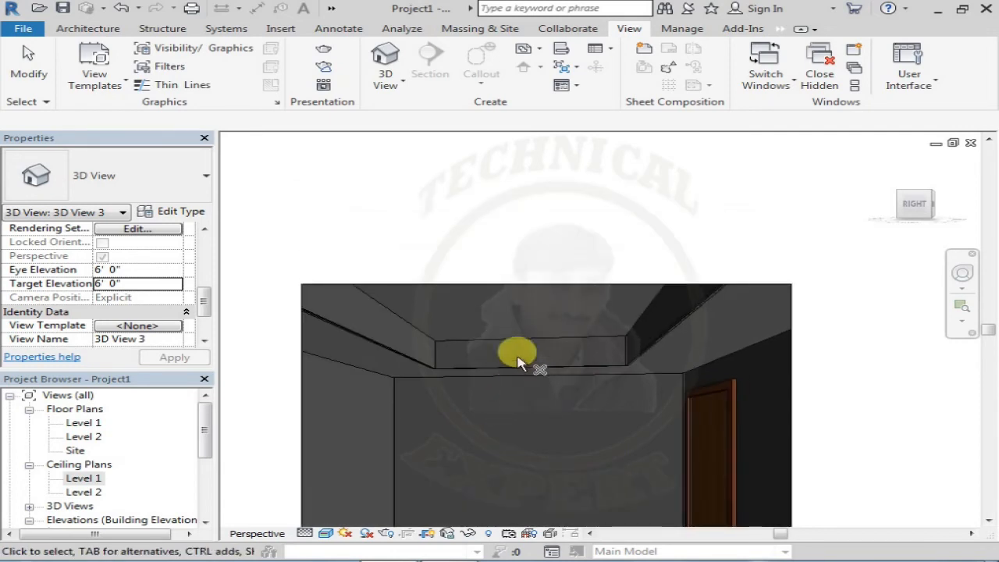
scroll(445, 422, "down", 1)
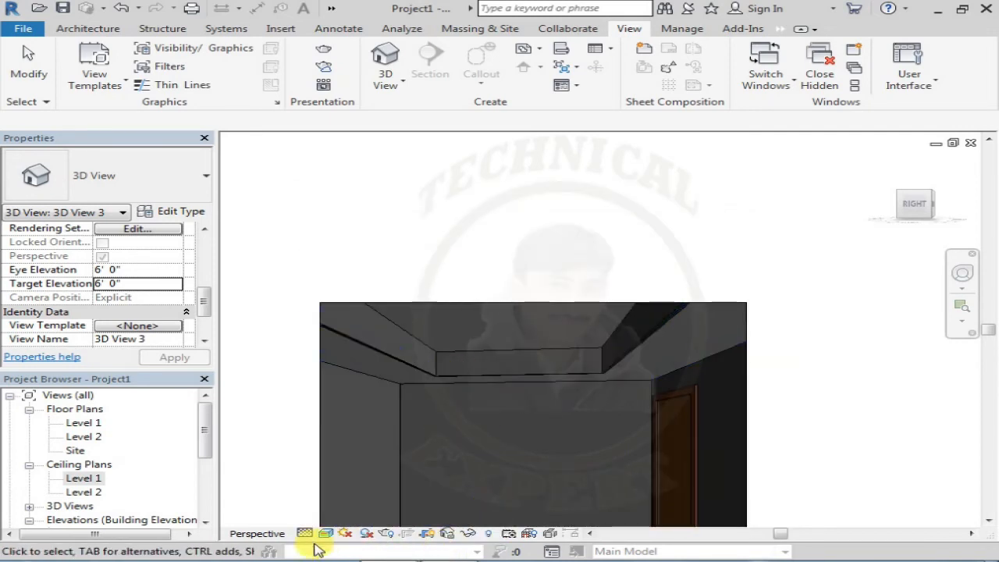
double_click(84, 477)
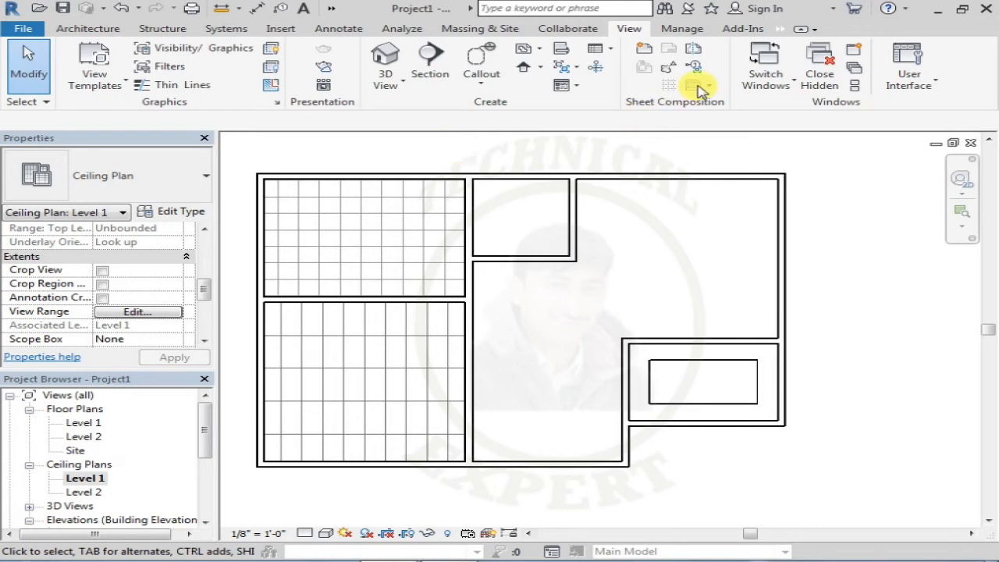
left_click(106, 28)
left_click(290, 66)
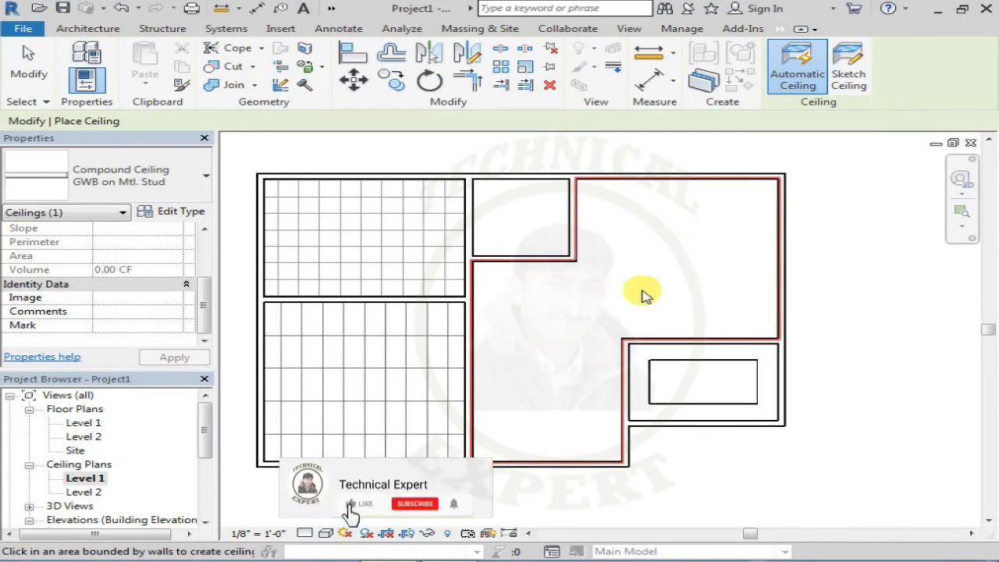
key("Escape")
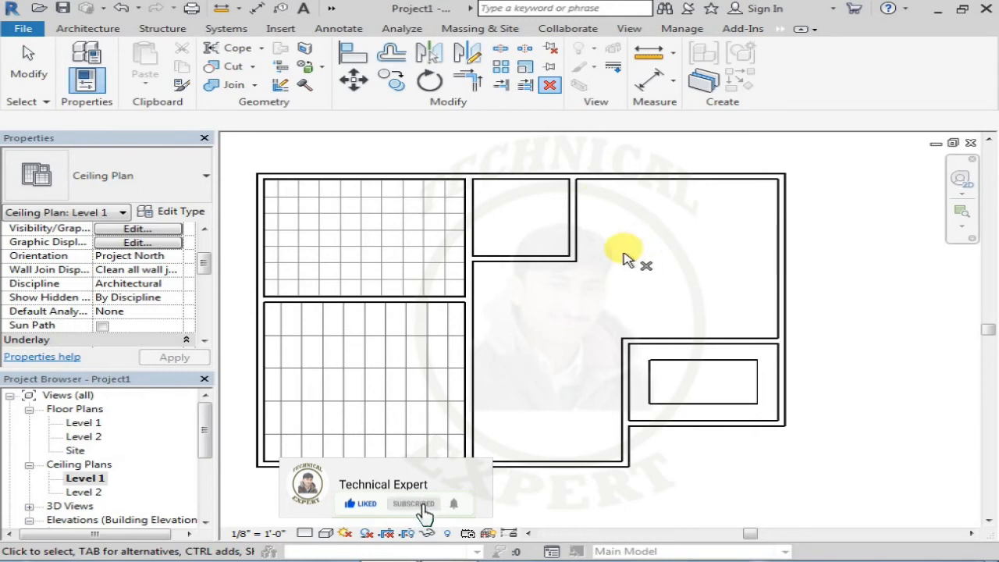
- Sketch a GWB on Mtl. Stud compound ceiling in the large irregular room, with its boundary offset 2' 0" inside the walls
left_click(88, 28)
left_click(288, 67)
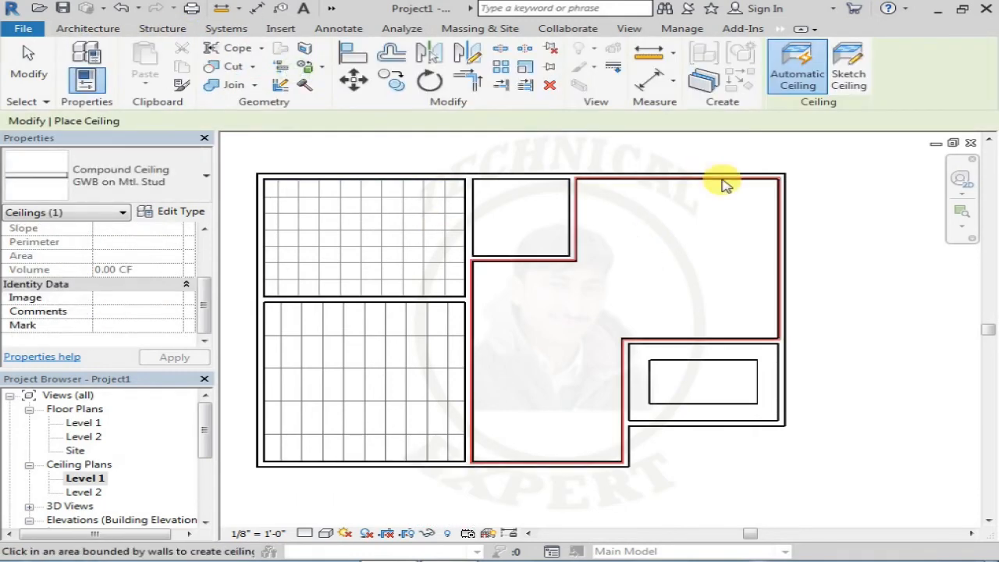
left_click(848, 62)
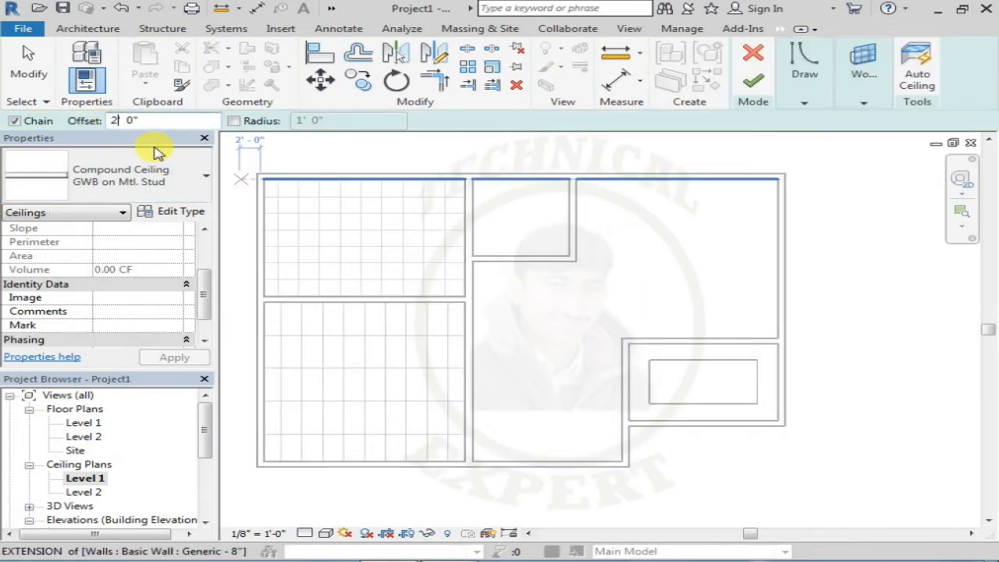
type("2")
left_click(804, 102)
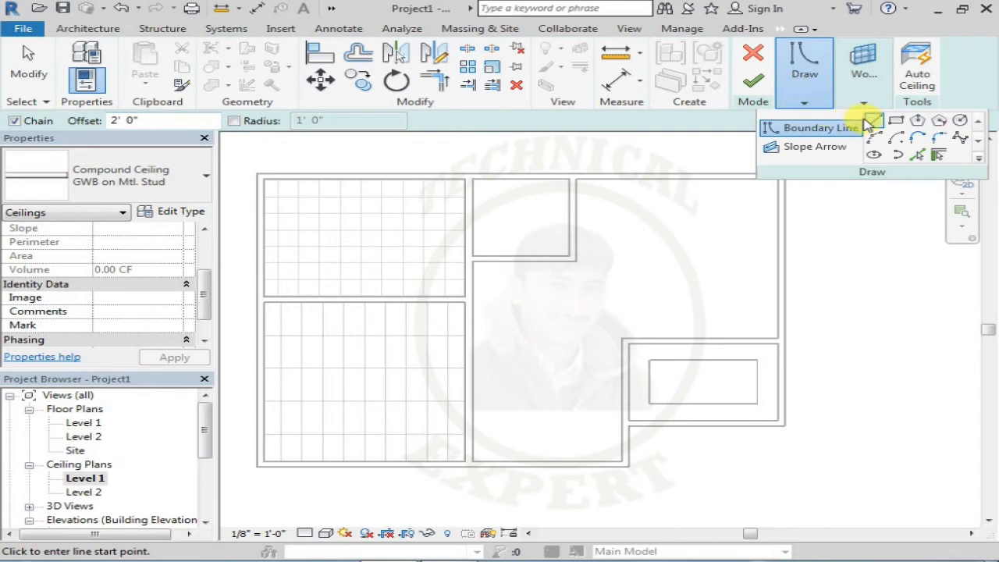
left_click(575, 179)
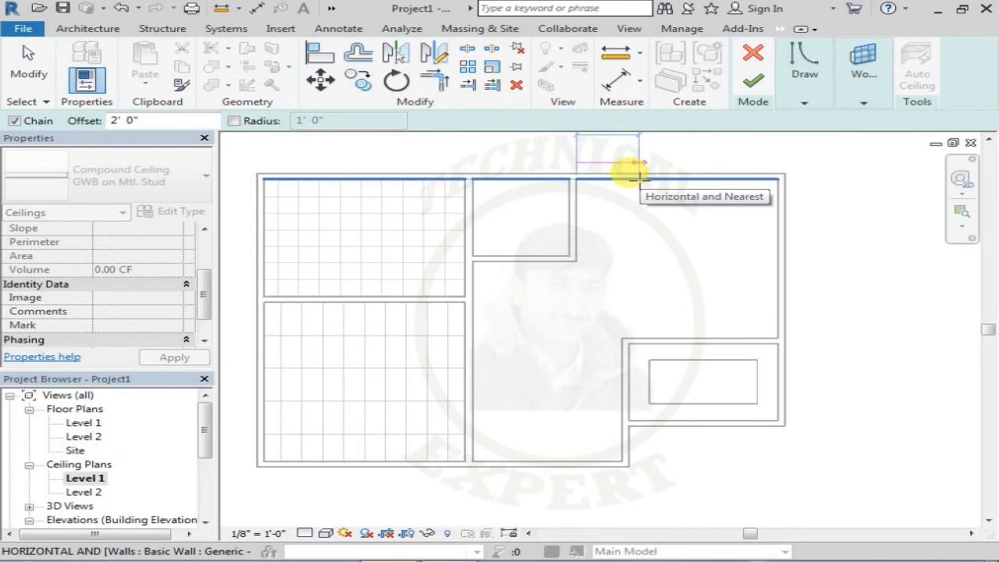
left_click(776, 179)
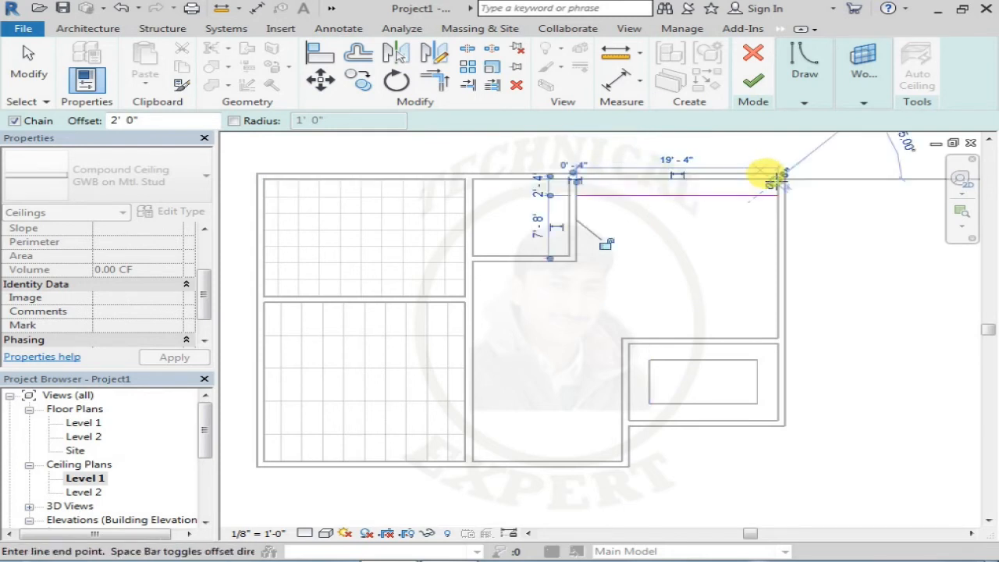
left_click(775, 337)
left_click(621, 337)
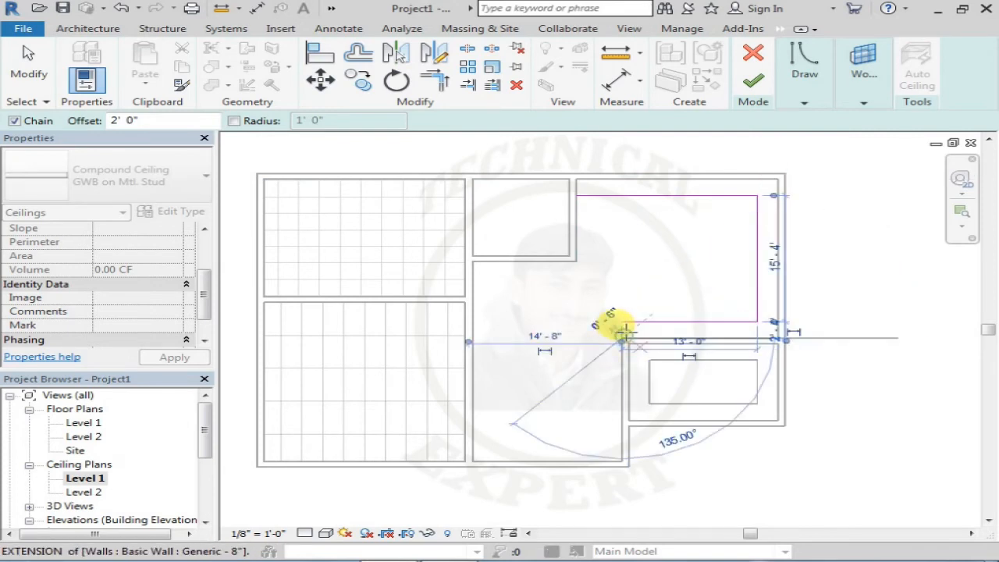
left_click(619, 461)
left_click(472, 460)
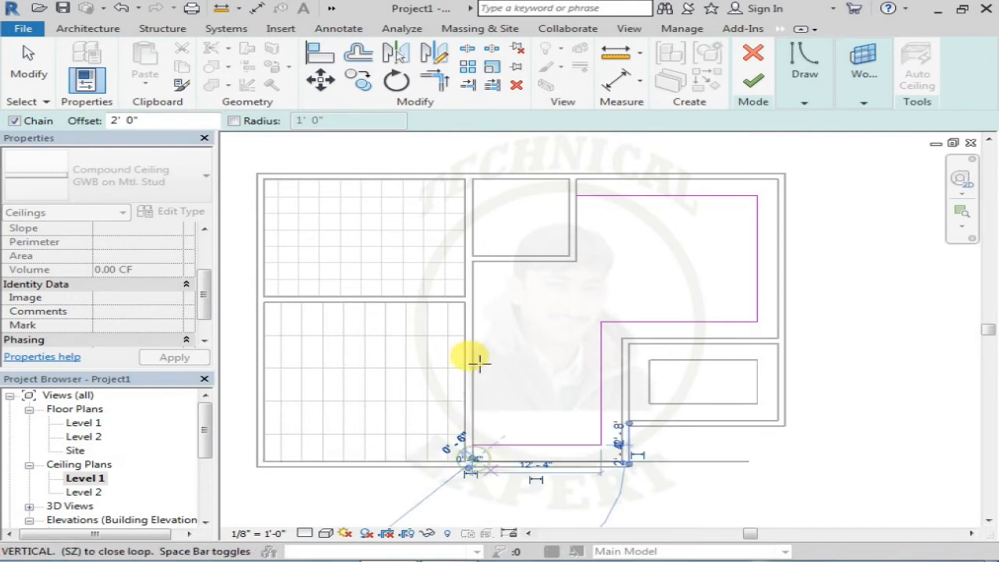
left_click(471, 260)
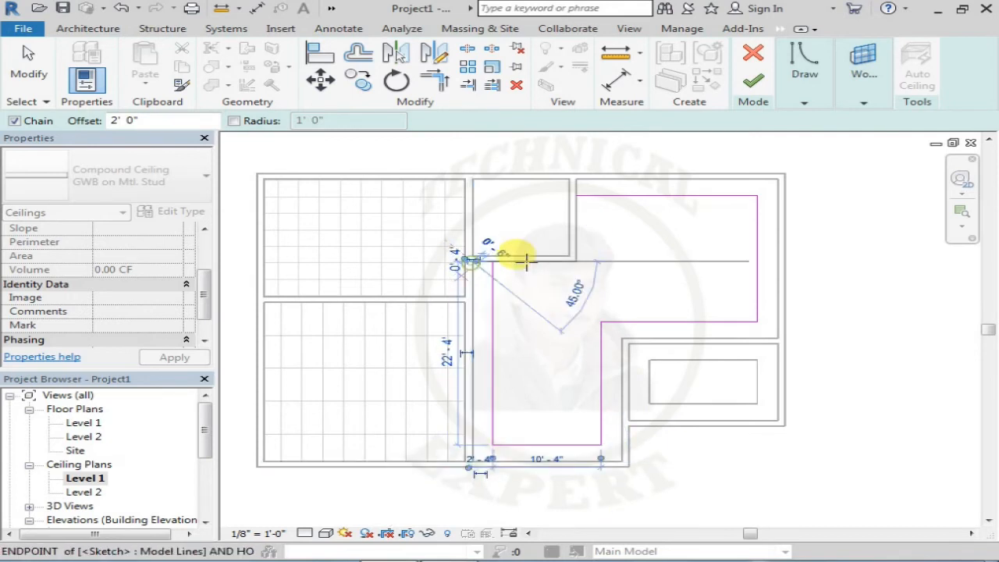
left_click(575, 259)
left_click(576, 178)
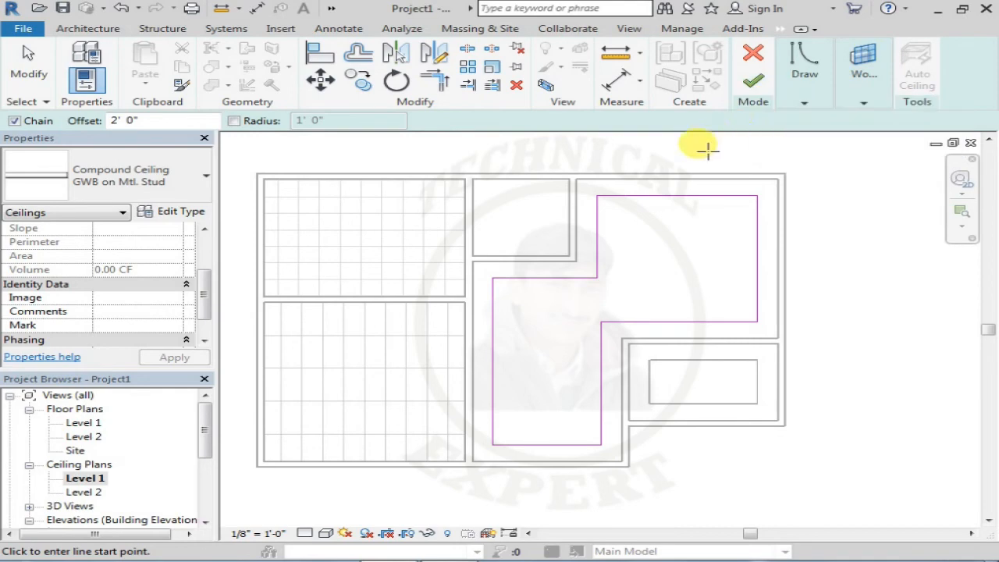
left_click(756, 88)
- Check the new inset ceiling of the large room in the default 3D view and remove it
left_click(626, 196)
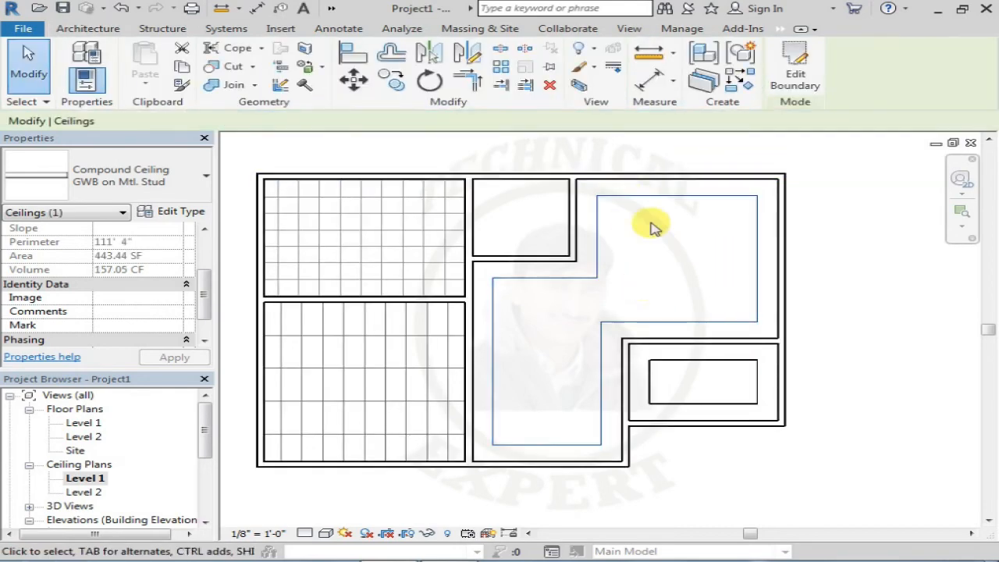
left_click(331, 9)
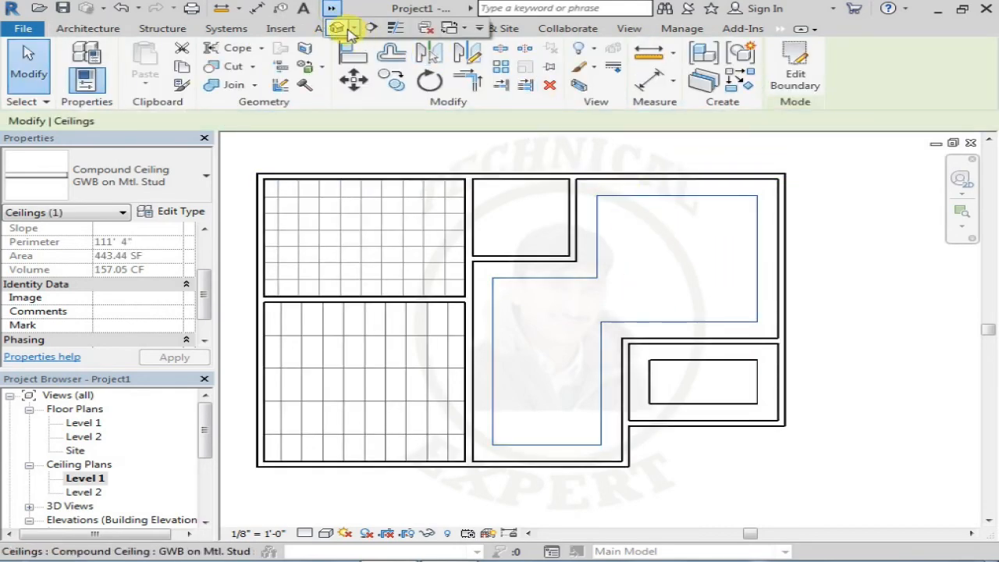
left_click(353, 31)
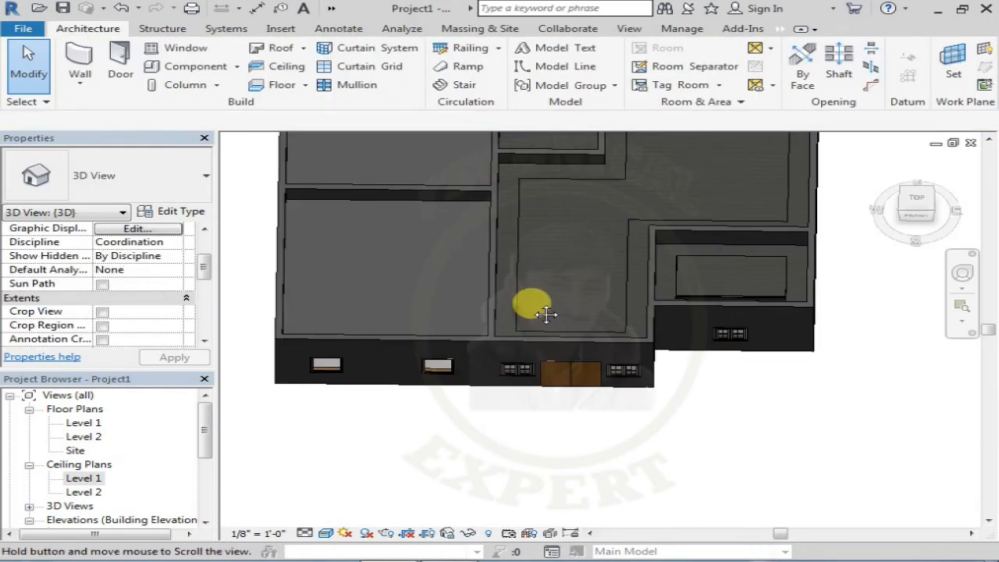
scroll(582, 222, "down", 2)
middle_click_drag(630, 252, 599, 254)
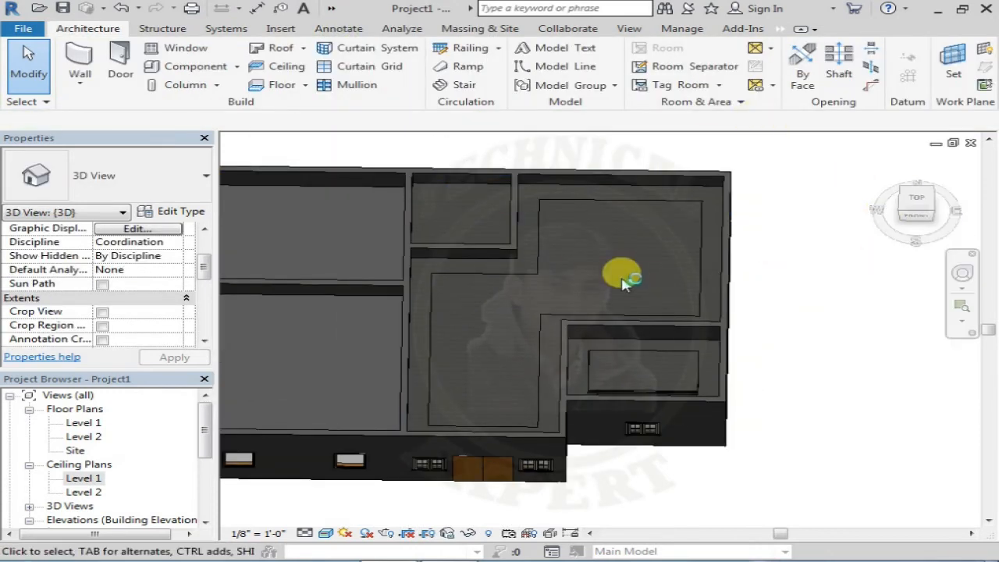
left_click(543, 207)
key("Escape")
scroll(570, 254, "down", 1)
middle_click_drag(580, 222, 587, 200)
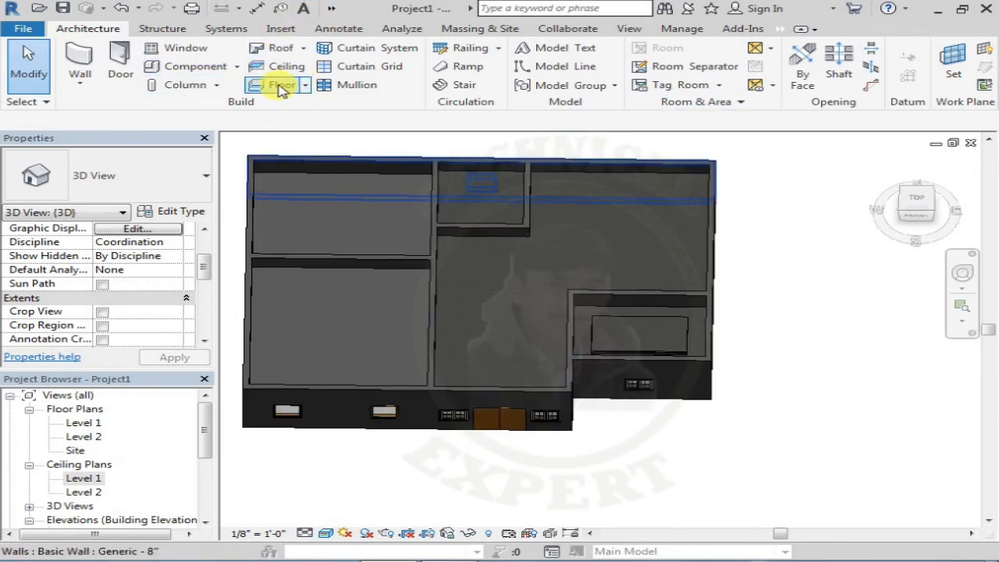
- Return to the Level 1 ceiling plan and start loading a component family from the US Imperial library
double_click(88, 477)
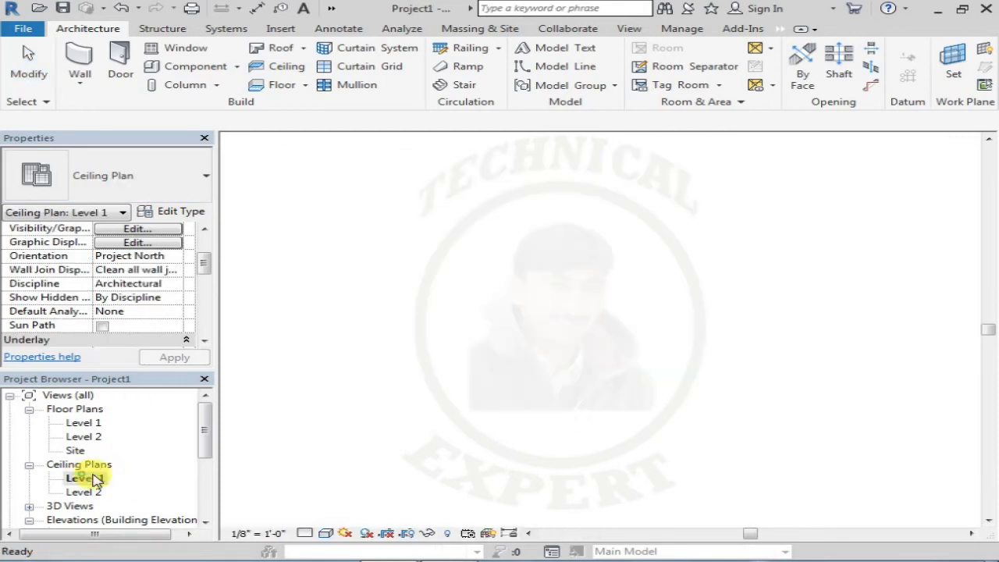
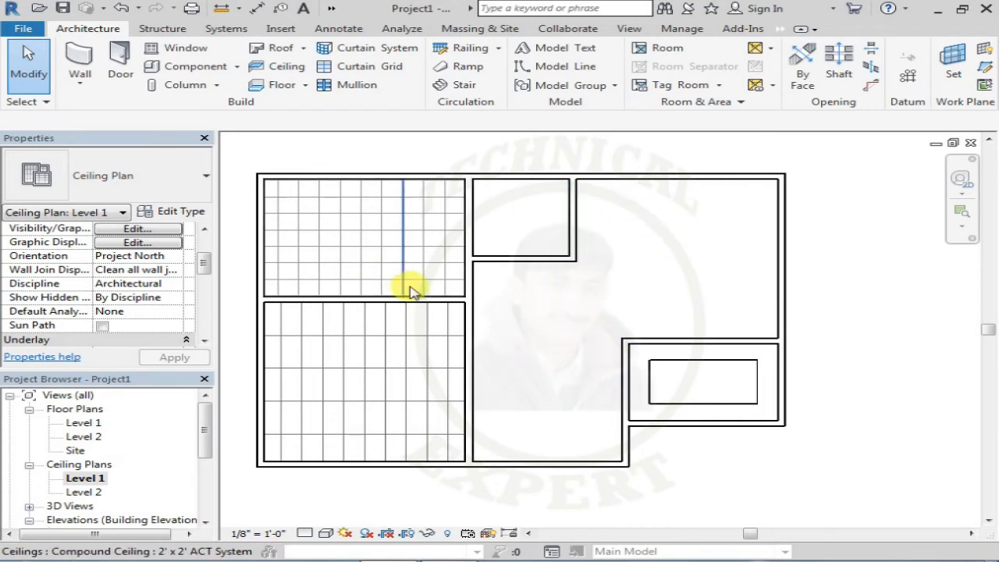
left_click(208, 66)
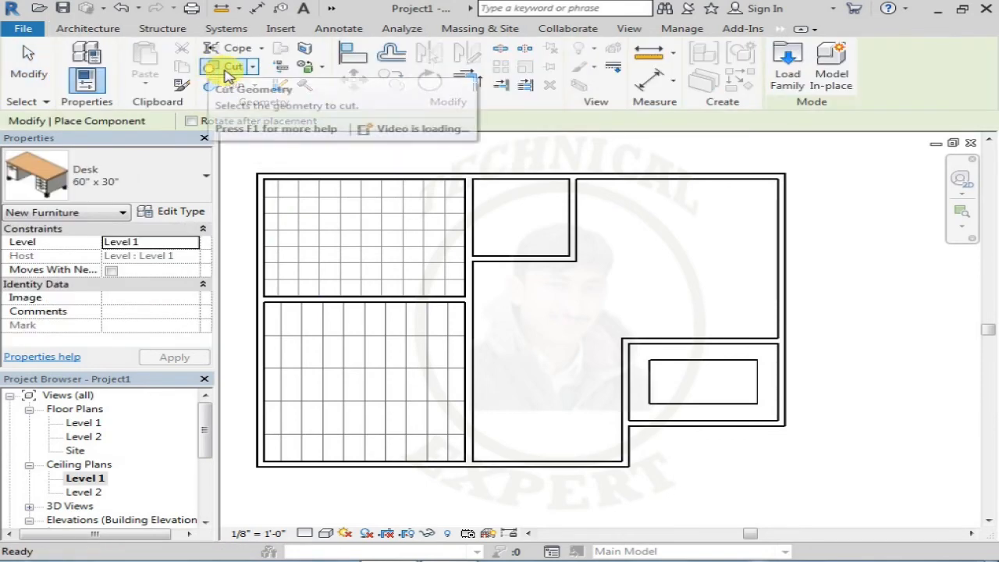
left_click(784, 71)
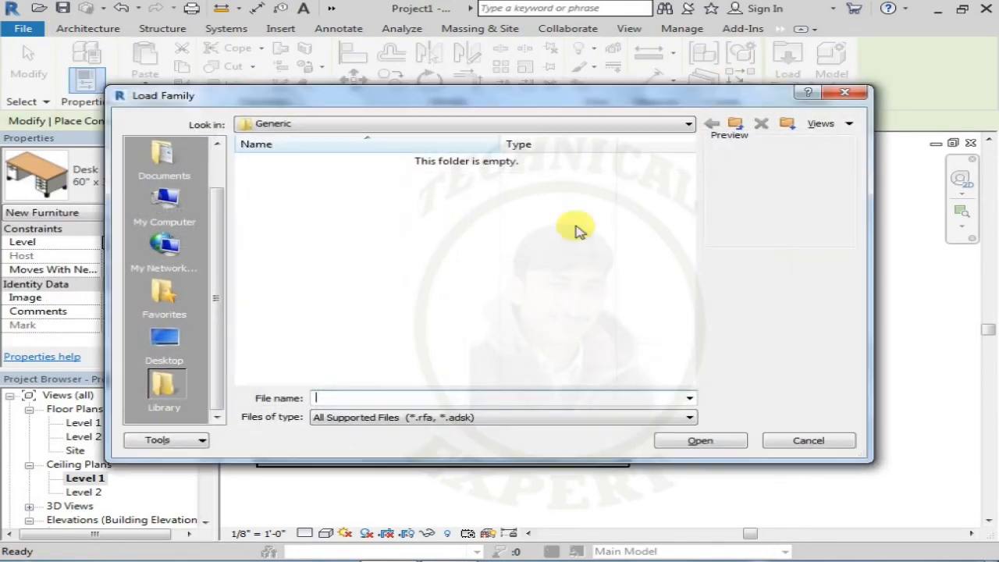
left_click(441, 123)
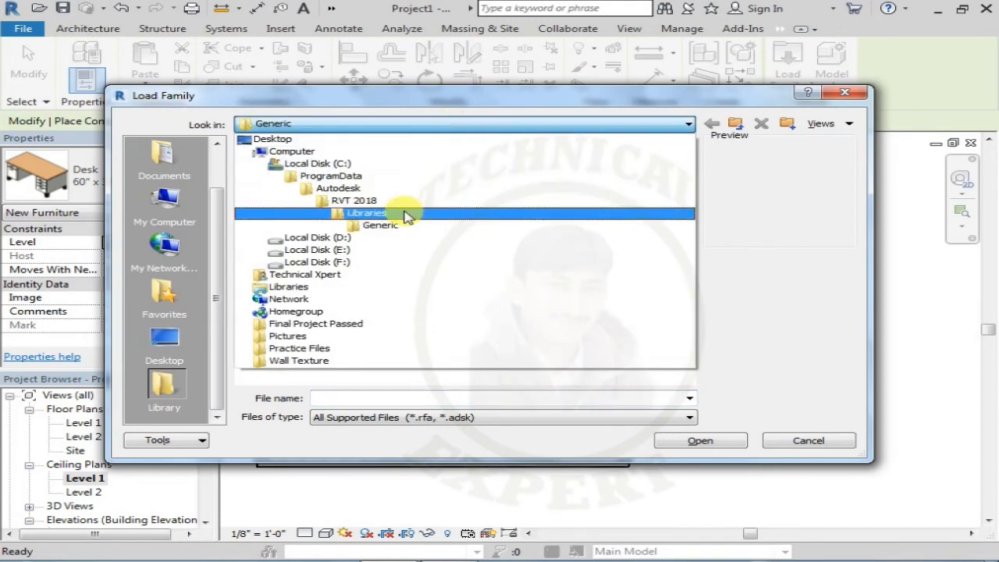
left_click(409, 212)
double_click(317, 179)
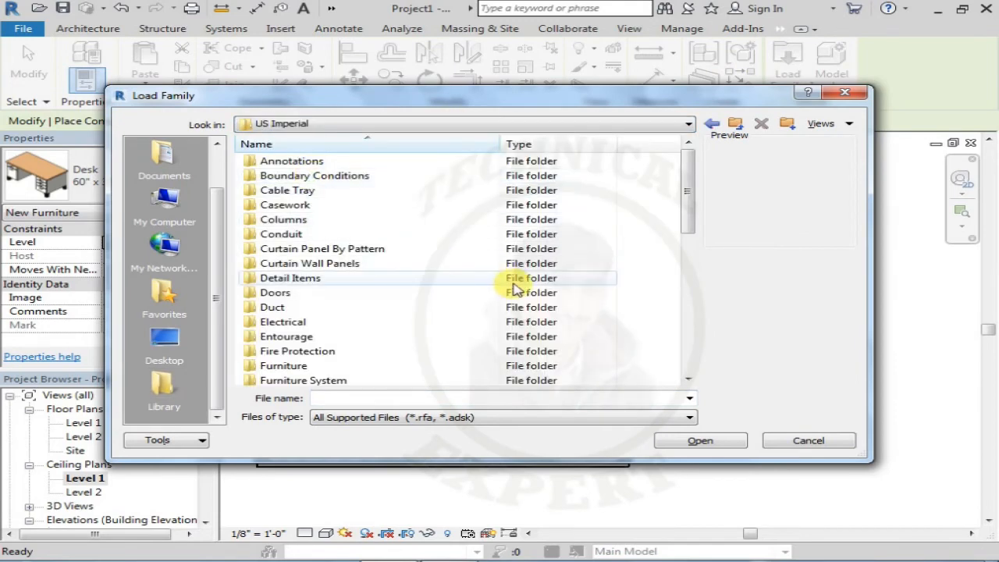
- Browse to the Internal folder of the library's architectural lighting families
left_click_drag(687, 221, 687, 252)
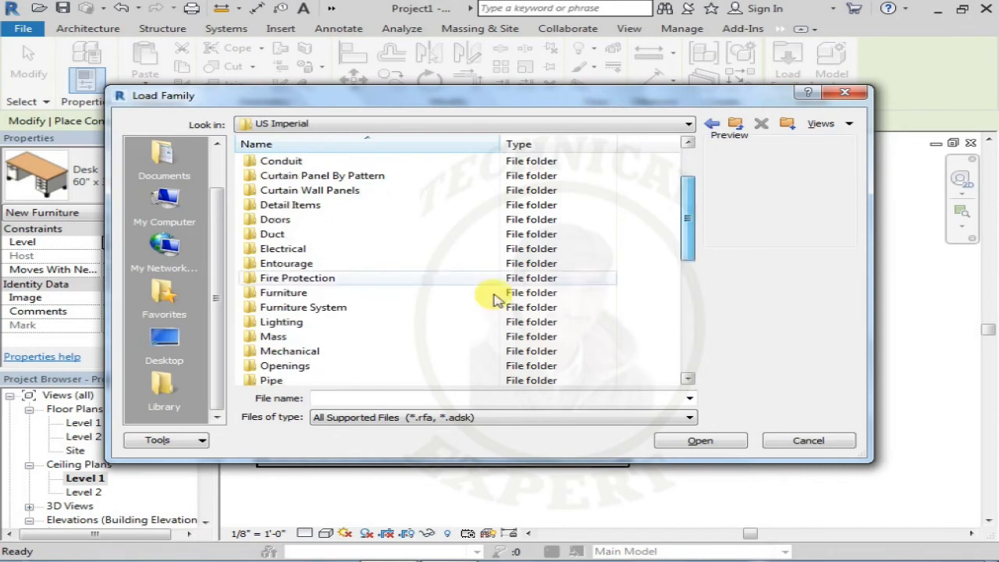
double_click(281, 321)
double_click(302, 163)
double_click(301, 162)
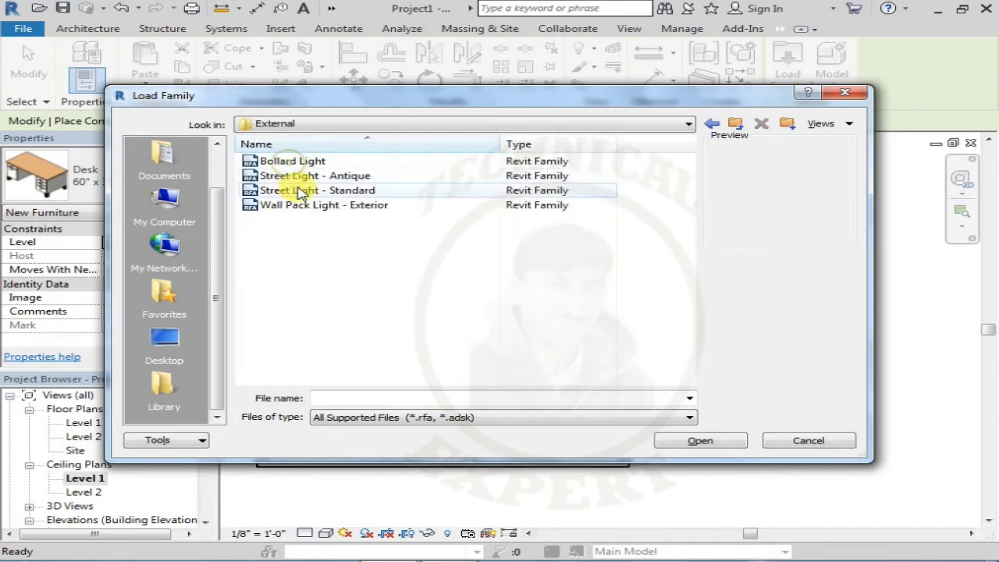
left_click(735, 123)
double_click(350, 178)
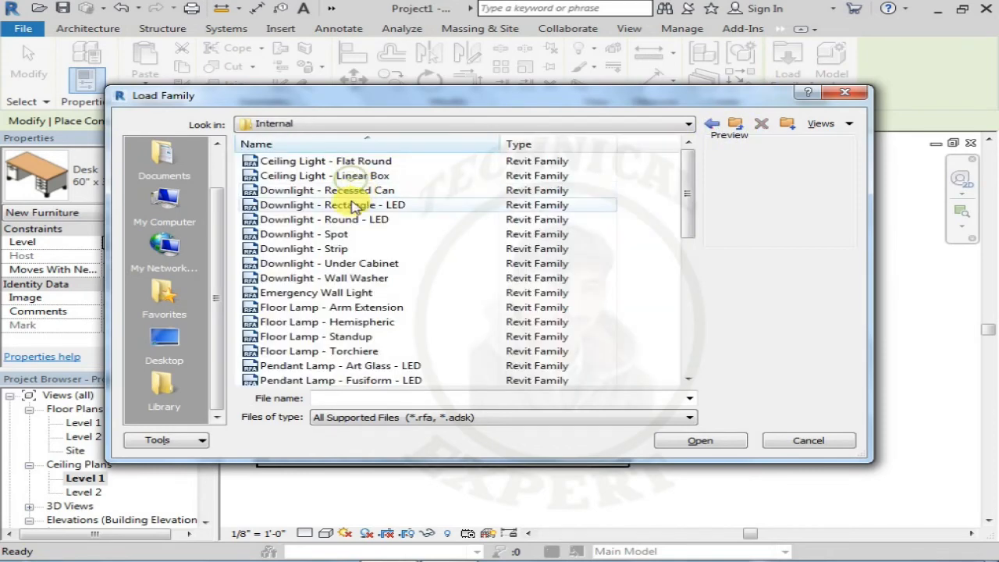
- Preview the ceiling light and downlight families and load Ceiling Light - Linear Box
left_click(329, 163)
left_click(323, 177)
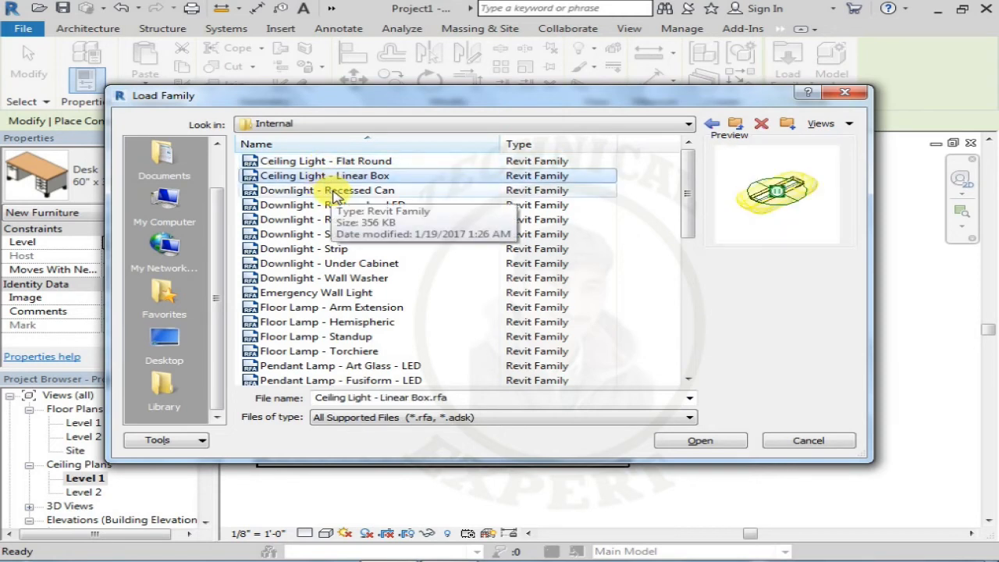
left_click(333, 190)
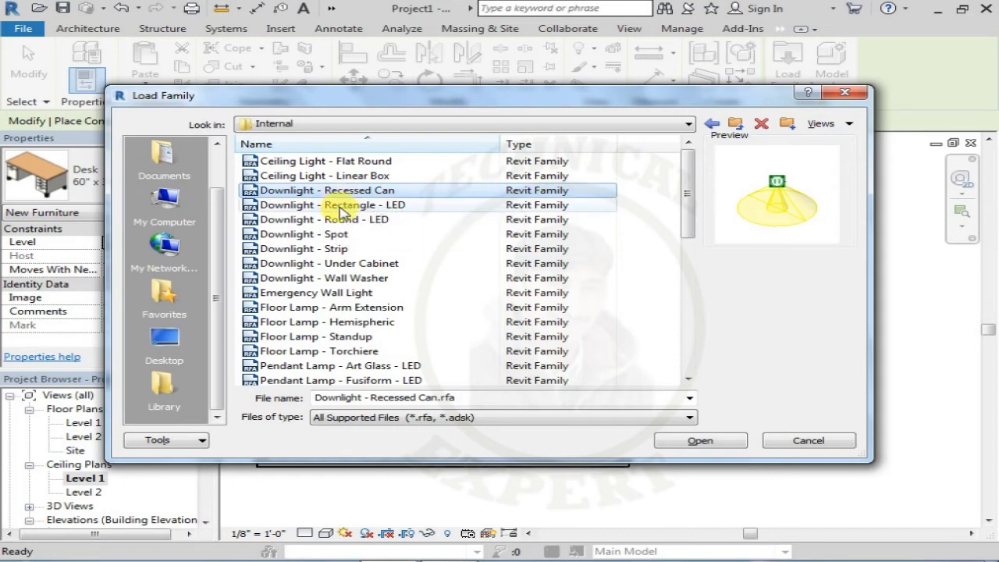
left_click(310, 177)
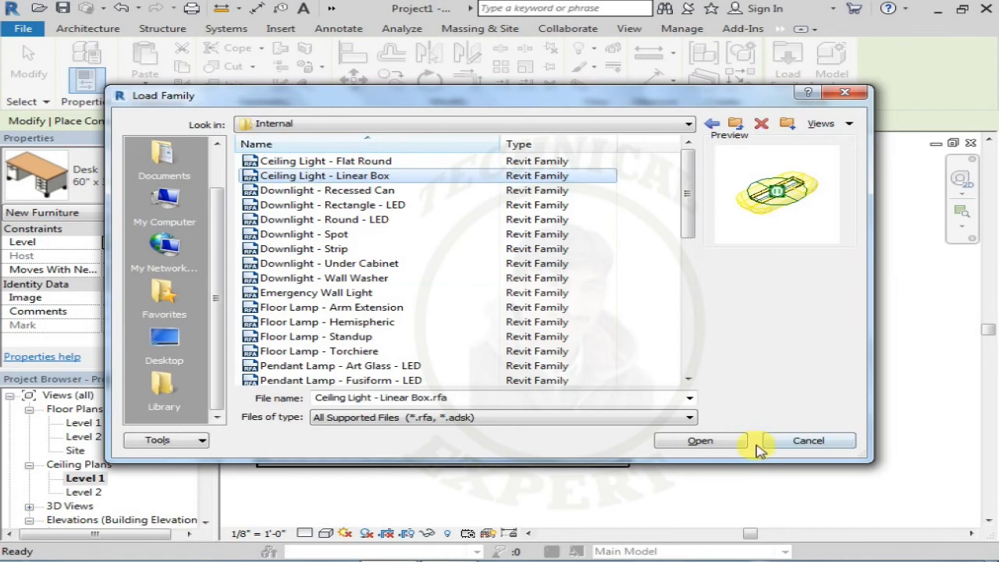
left_click(701, 441)
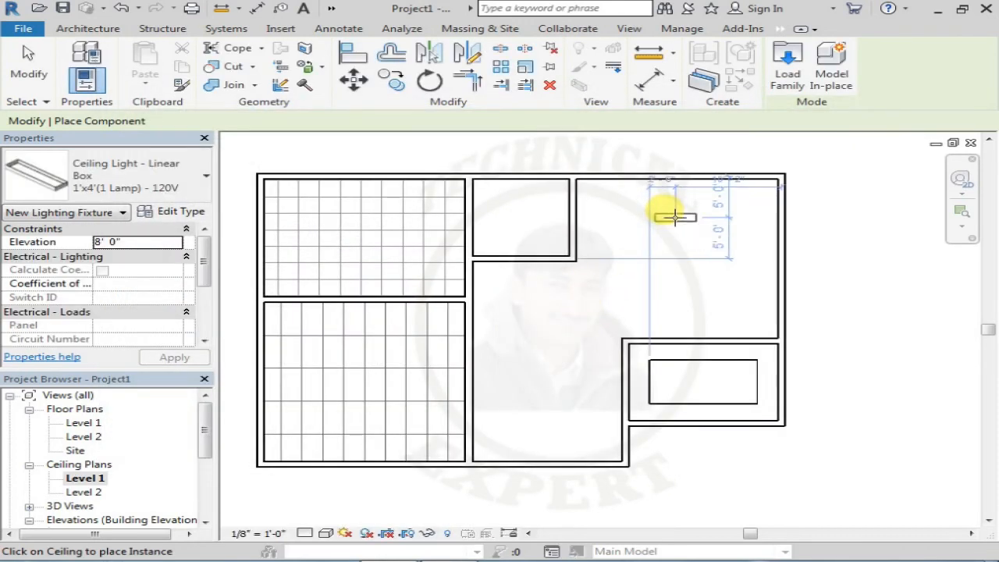
- Place four 1'x4' (1 Lamp) - 120V linear box lights in the large irregular room, two in each wing
left_click(675, 218)
left_click(681, 312)
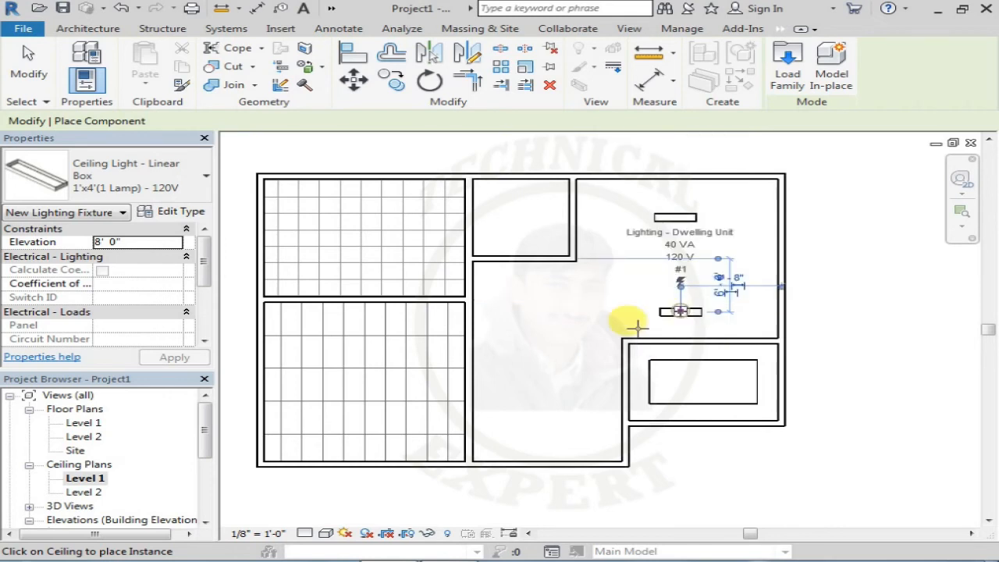
left_click(520, 291)
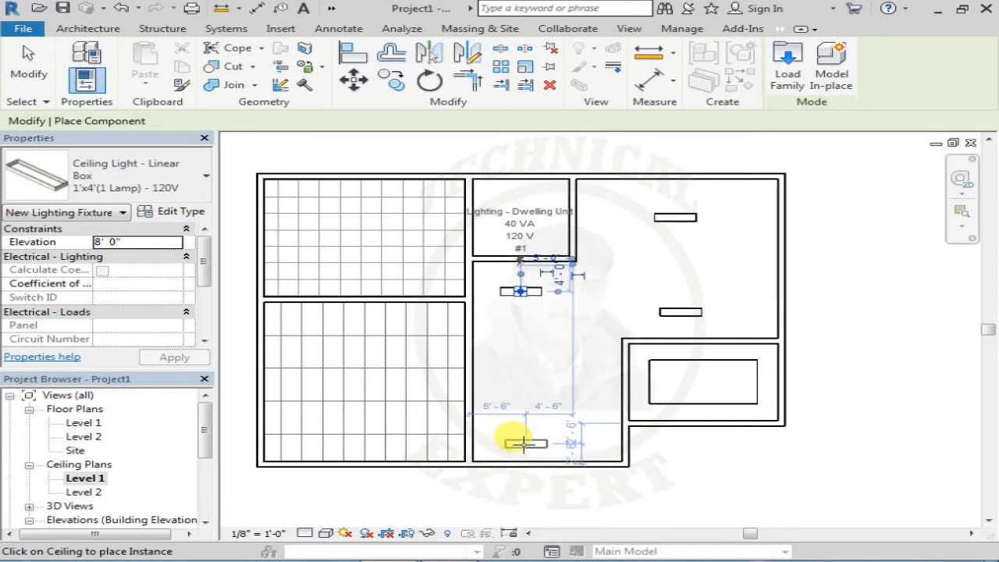
left_click(528, 443)
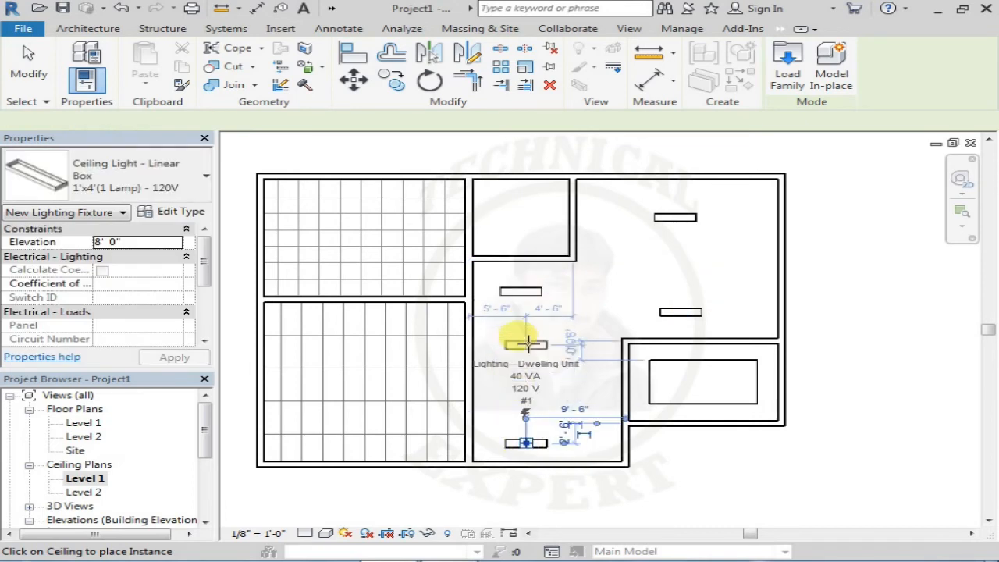
key("Escape")
key("Escape")
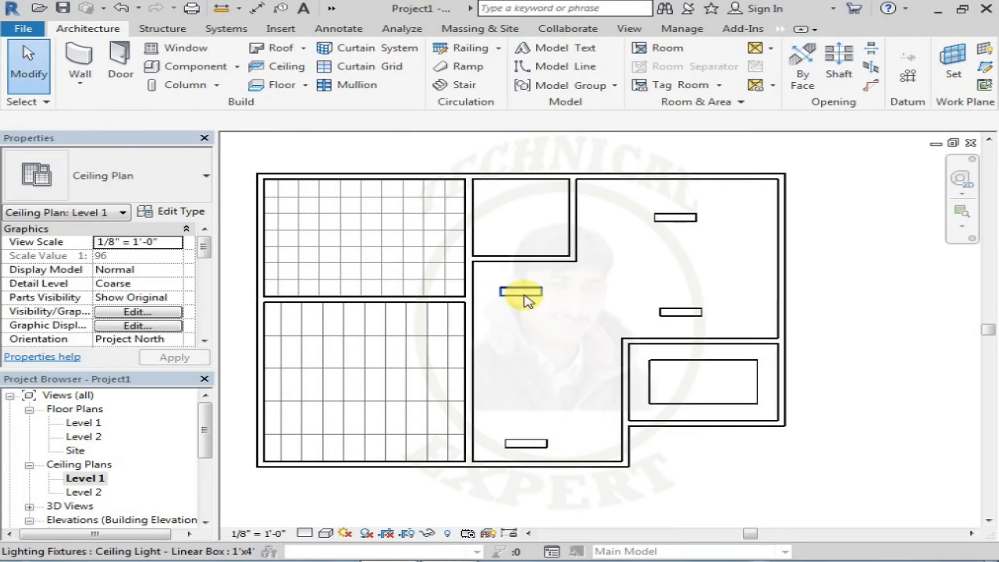
- Rotate the two linear box lights in the large room's left wing by 90 degrees so they run vertically in plan
left_click(523, 293)
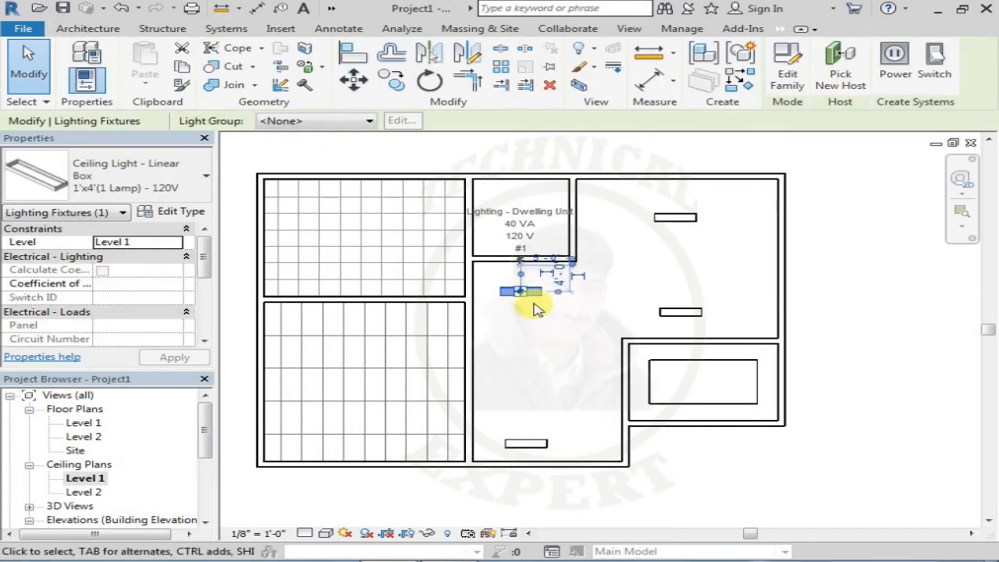
key("space")
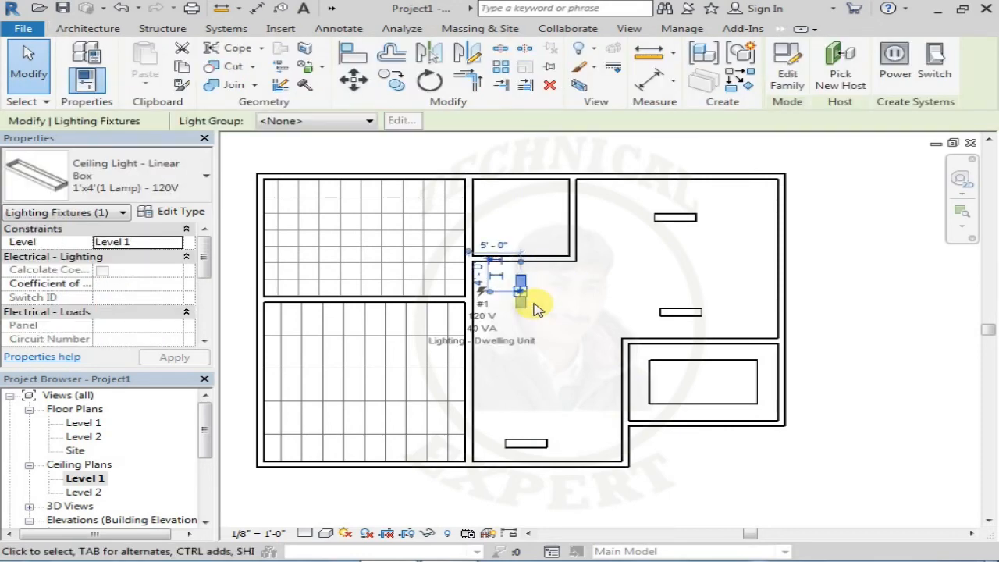
key("Escape")
left_click(532, 445)
key("space")
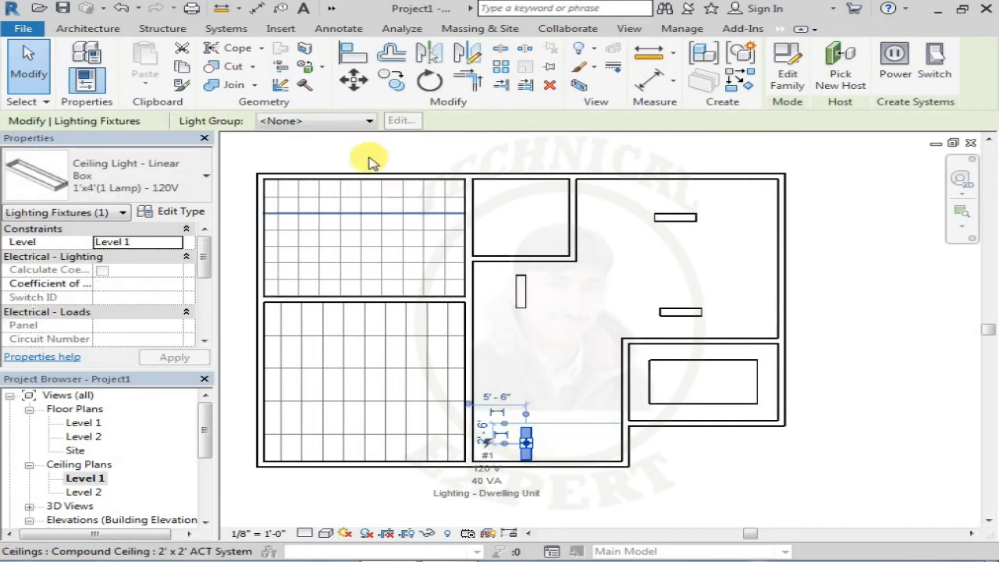
key("Escape")
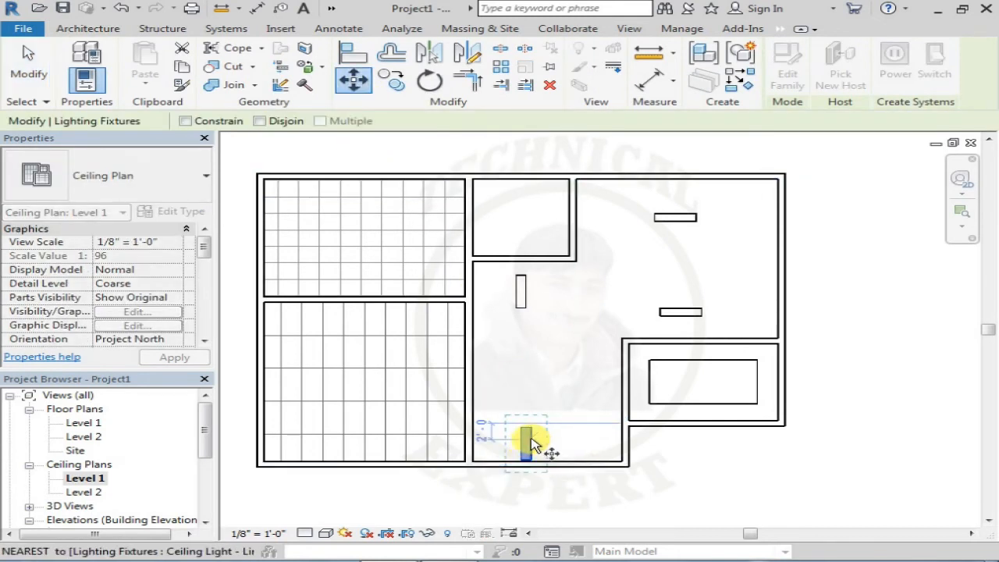
- Move the lower rotated light straight up, away from the room's bottom wall
left_click(522, 443)
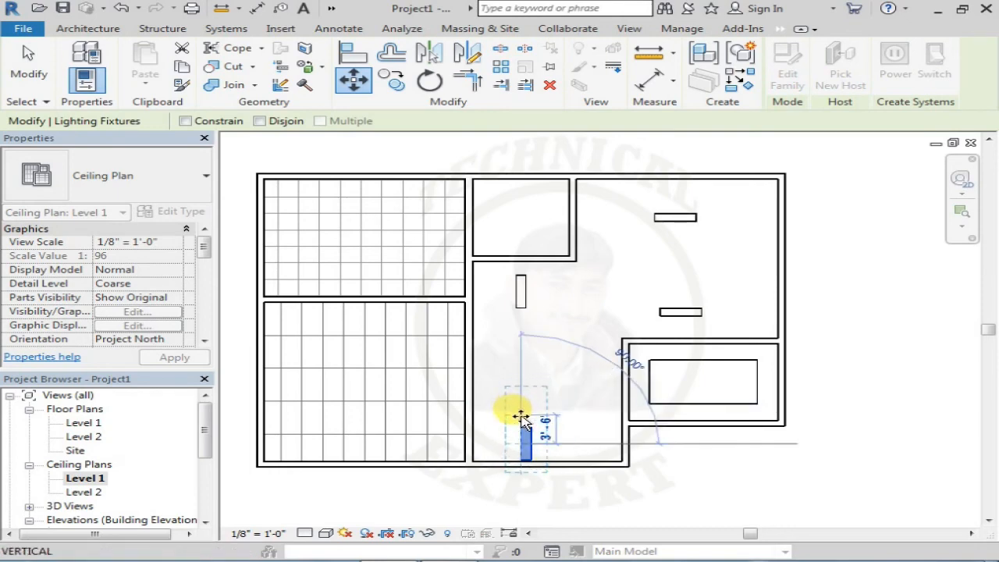
left_click(521, 414)
key("Escape")
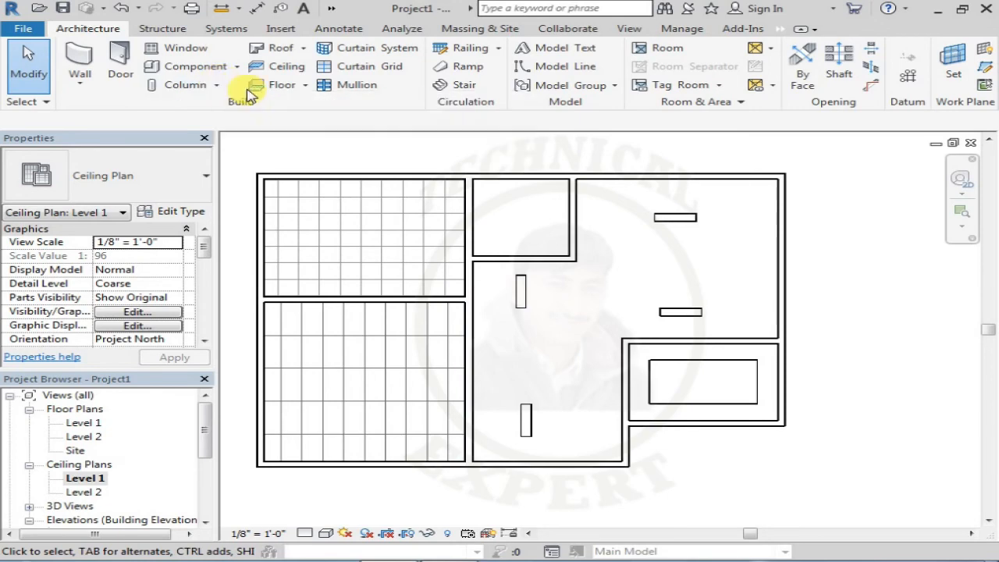
- Start loading another component family and open the US Imperial library folder
left_click(195, 67)
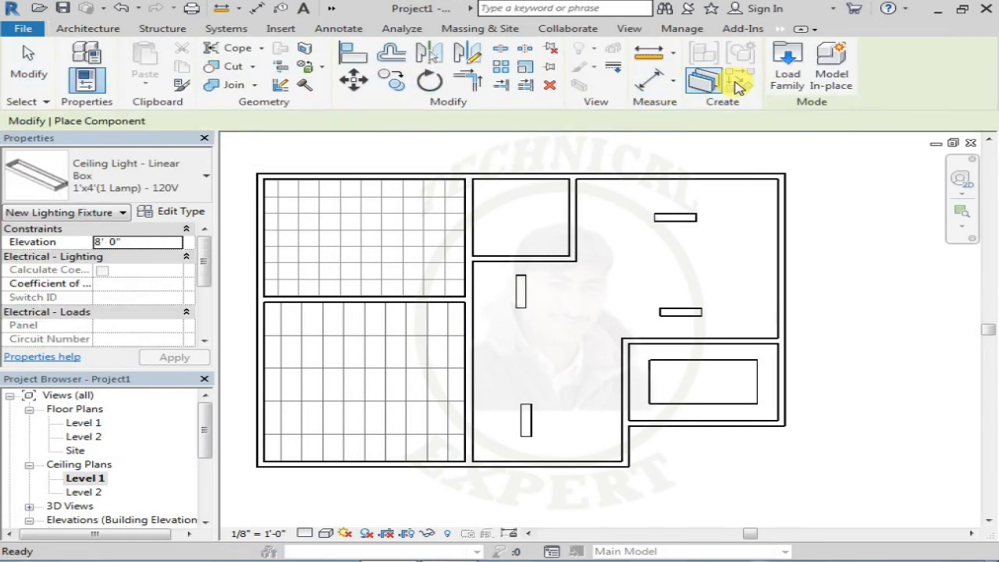
left_click(786, 74)
left_click(587, 128)
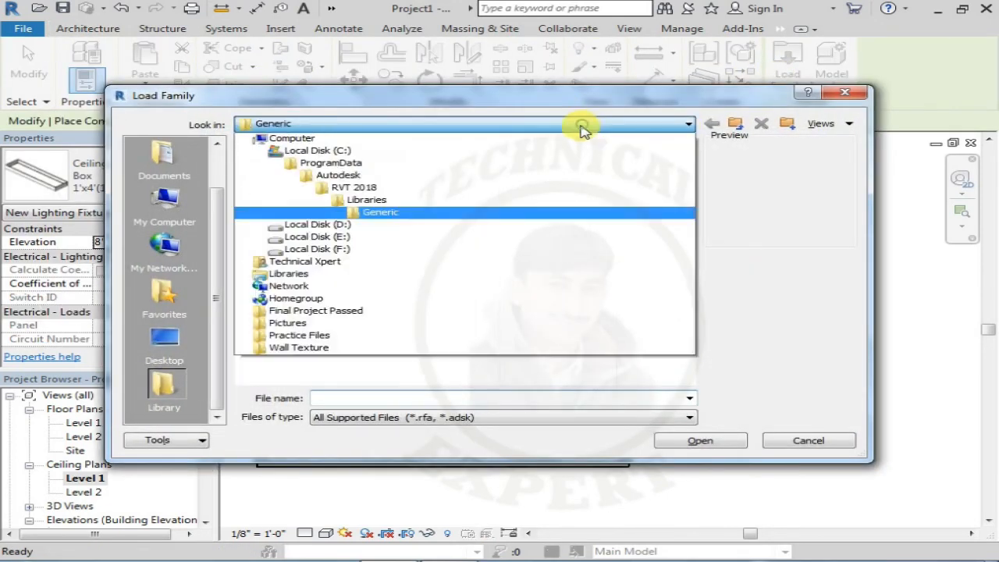
left_click(438, 198)
left_click(460, 124)
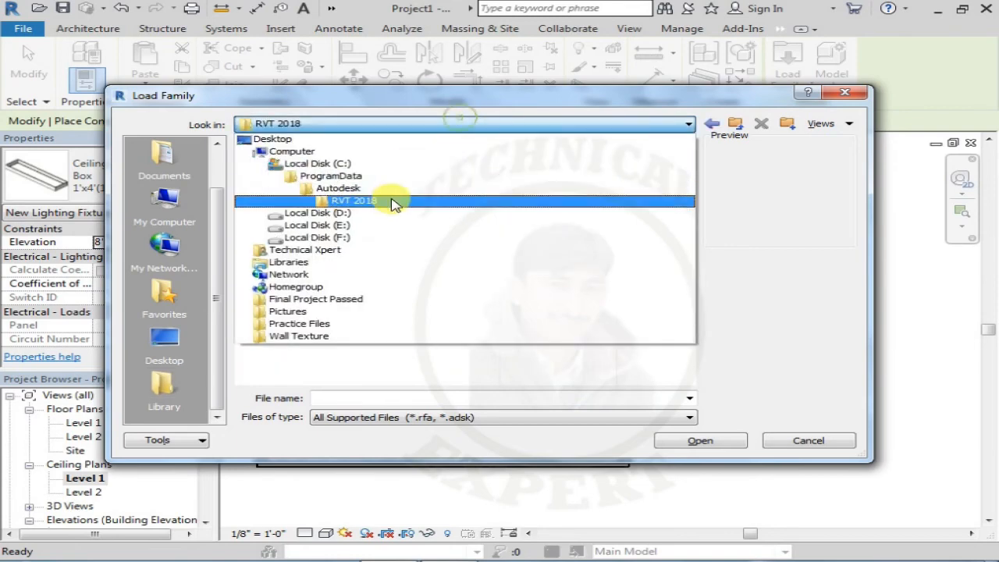
left_click(384, 203)
double_click(288, 204)
double_click(286, 175)
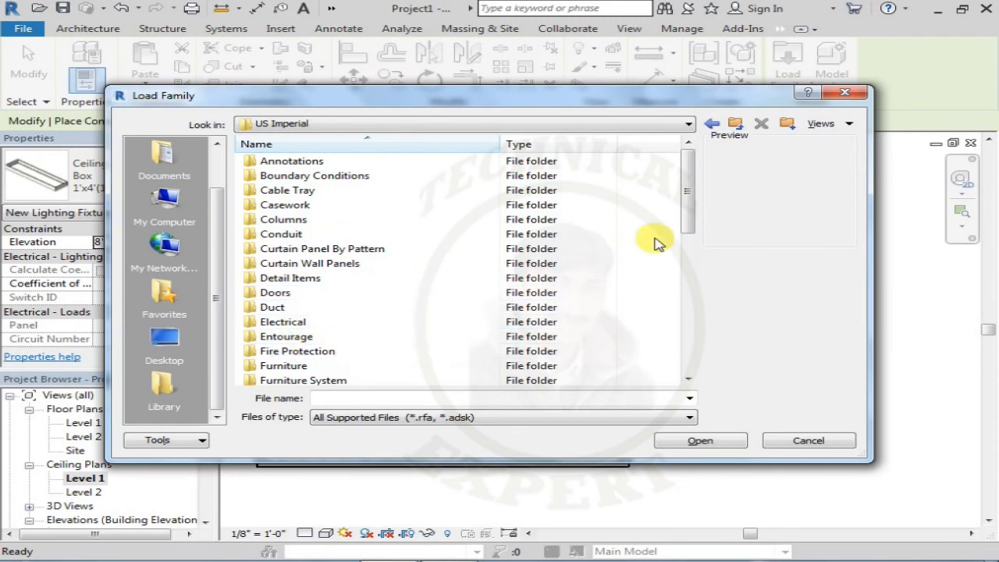
left_click_drag(690, 216, 691, 246)
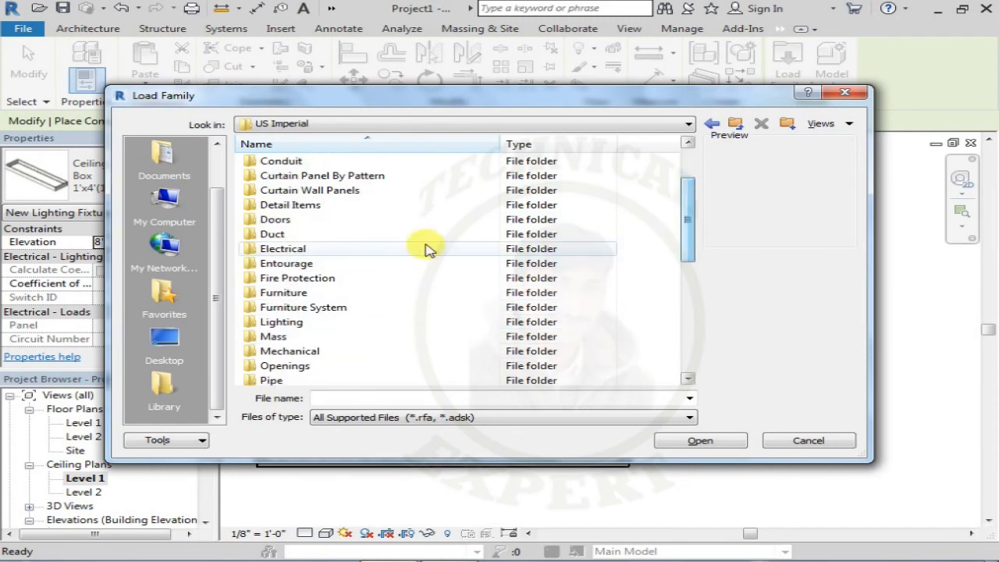
- Browse the Electrical library's Architectural > Electrical Power subfolders Distribution and Terminals for component families
double_click(290, 250)
double_click(295, 162)
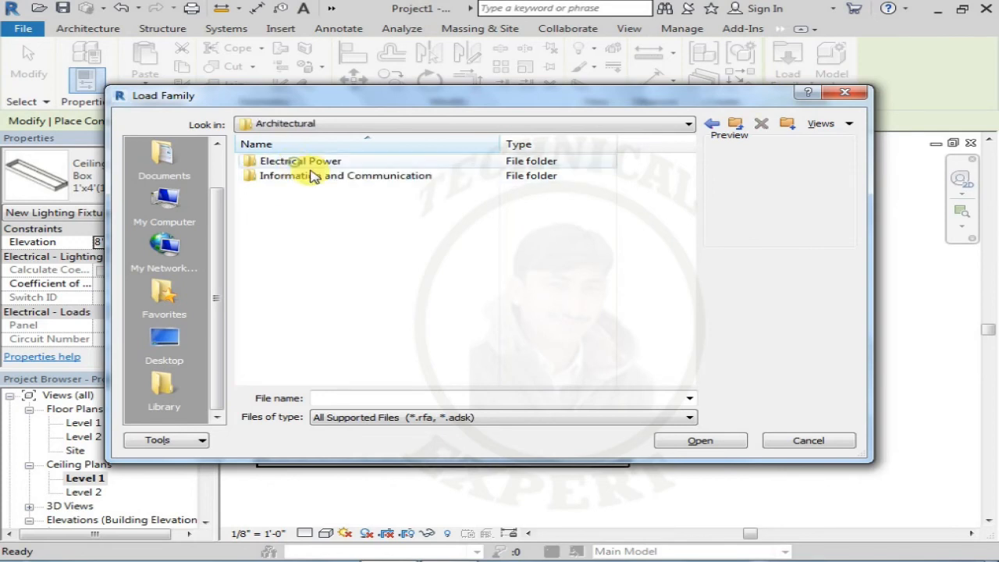
double_click(276, 162)
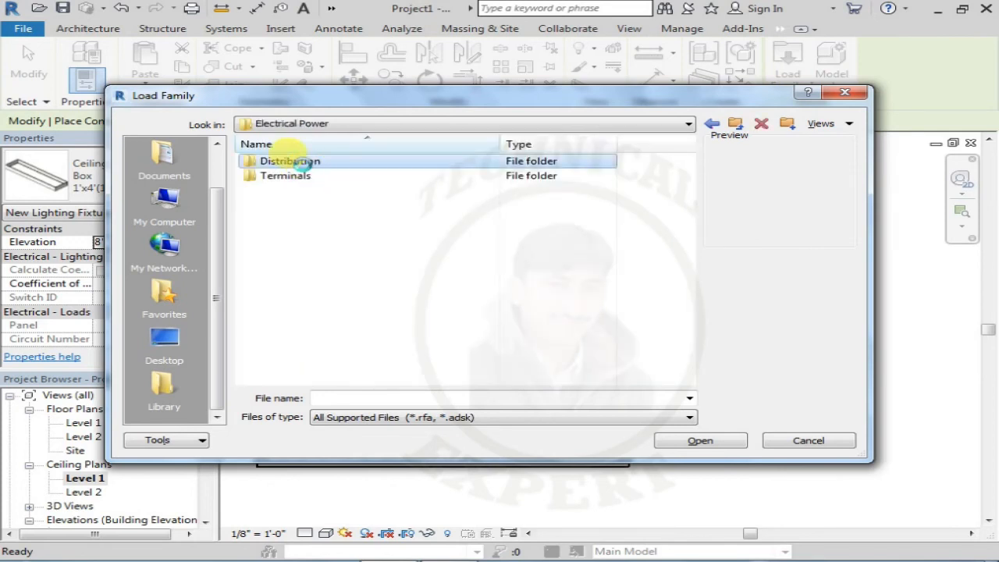
double_click(290, 161)
left_click(711, 123)
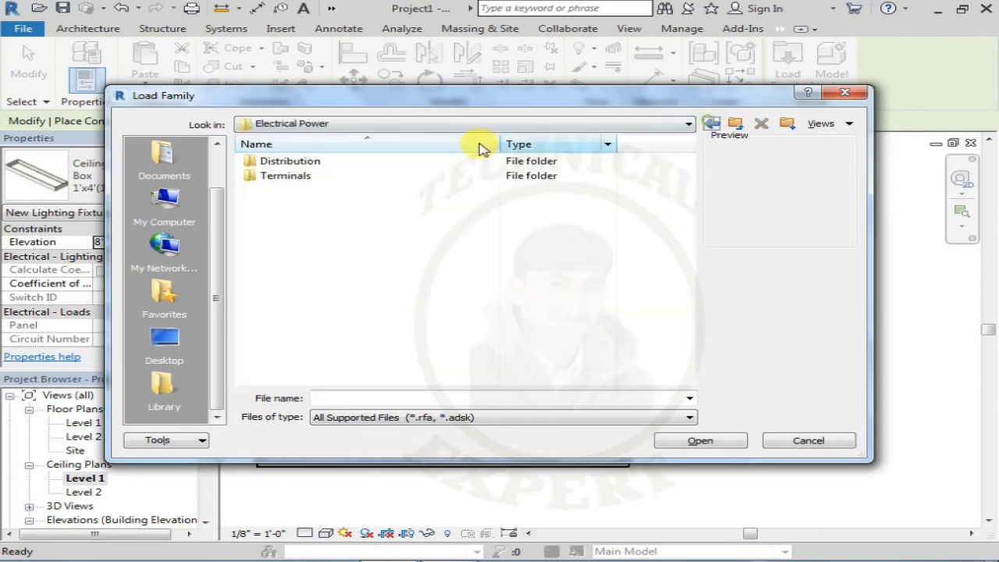
double_click(366, 177)
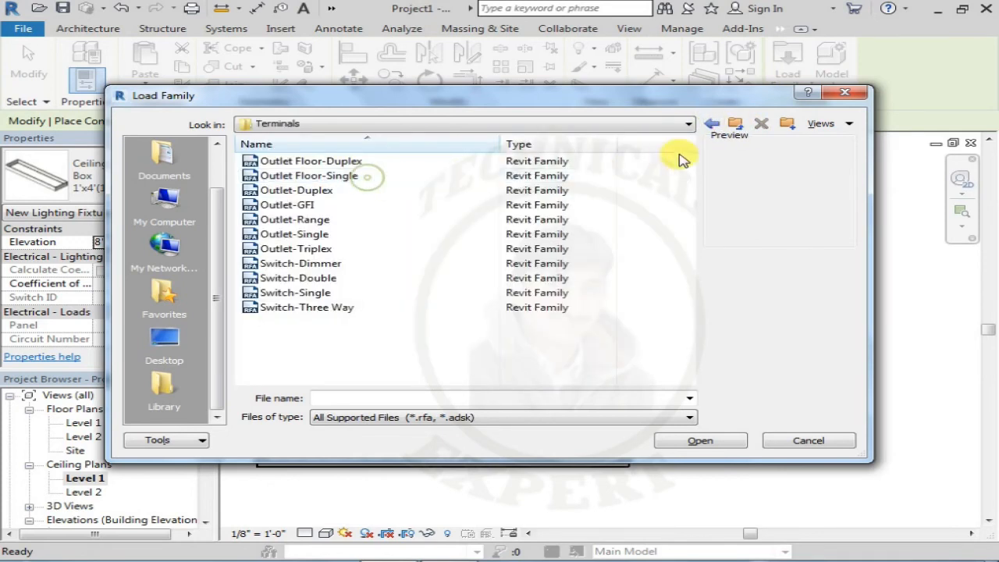
left_click(709, 123)
left_click(709, 123)
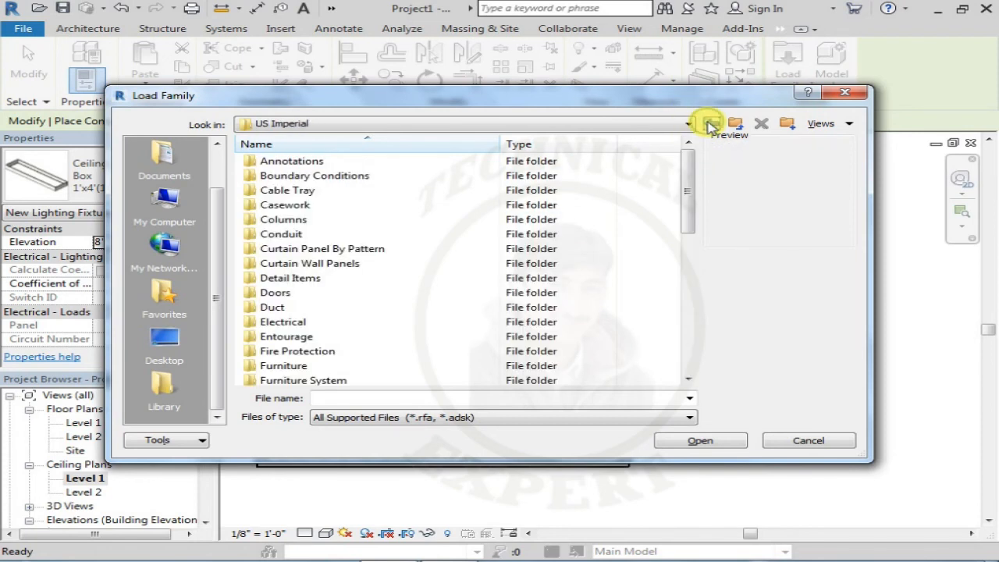
- Open the Lighting > Architectural library, look into its External folder, and switch to the Internal folder
scroll(692, 223, "down", 1)
scroll(693, 222, "down", 4)
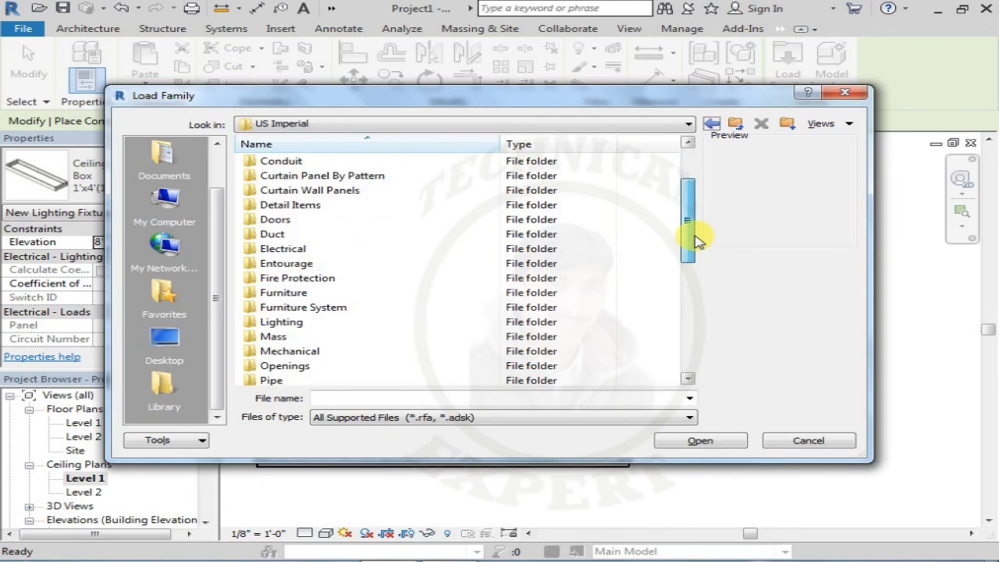
double_click(322, 331)
left_click(707, 124)
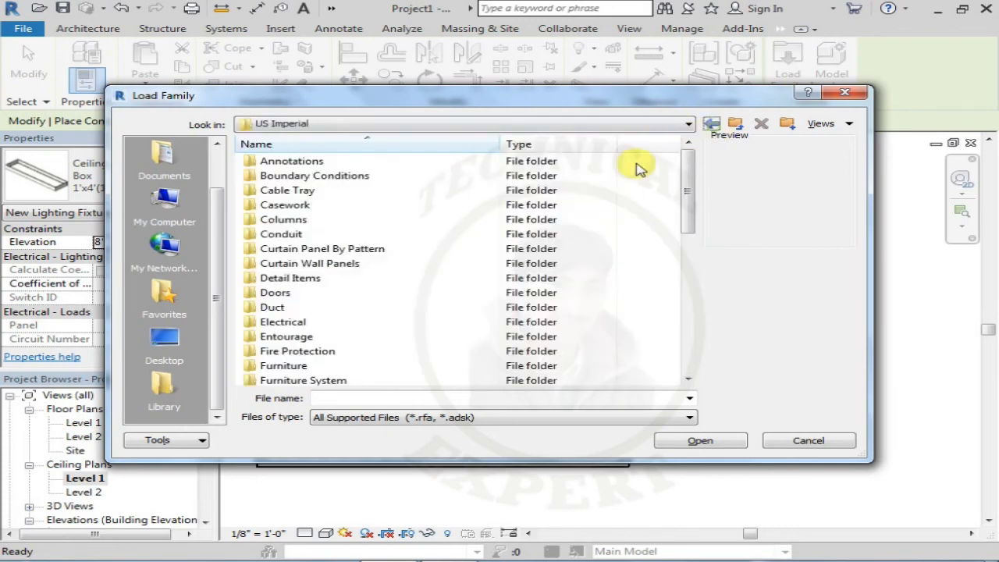
left_click(327, 322)
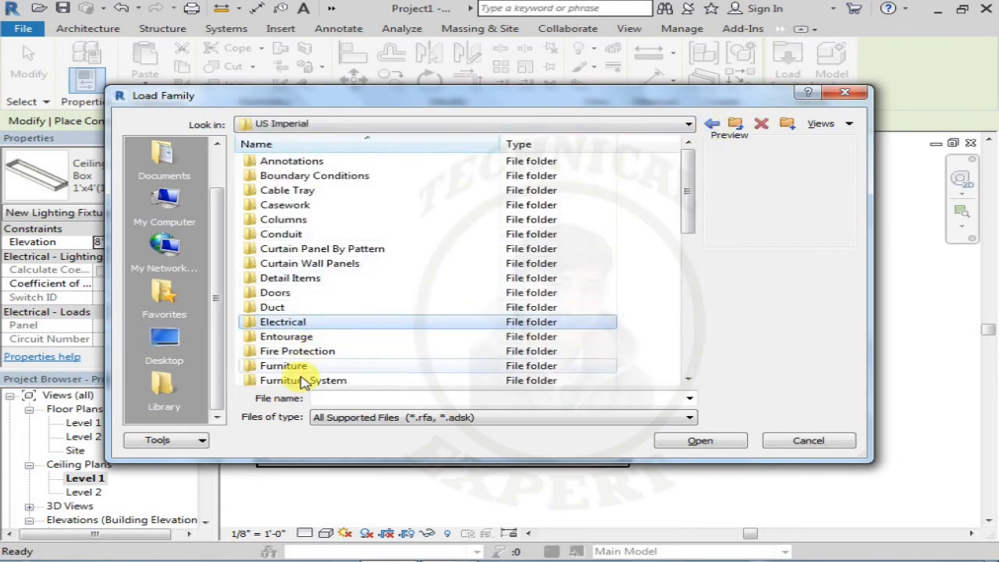
left_click(688, 380)
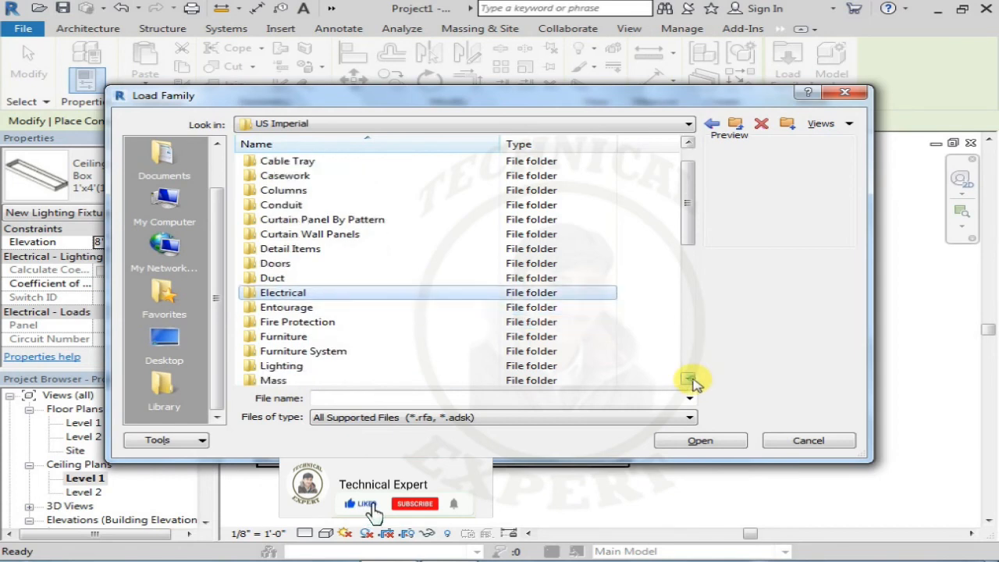
scroll(419, 368, "down", 1)
double_click(275, 340)
double_click(301, 162)
left_click(305, 166)
double_click(303, 164)
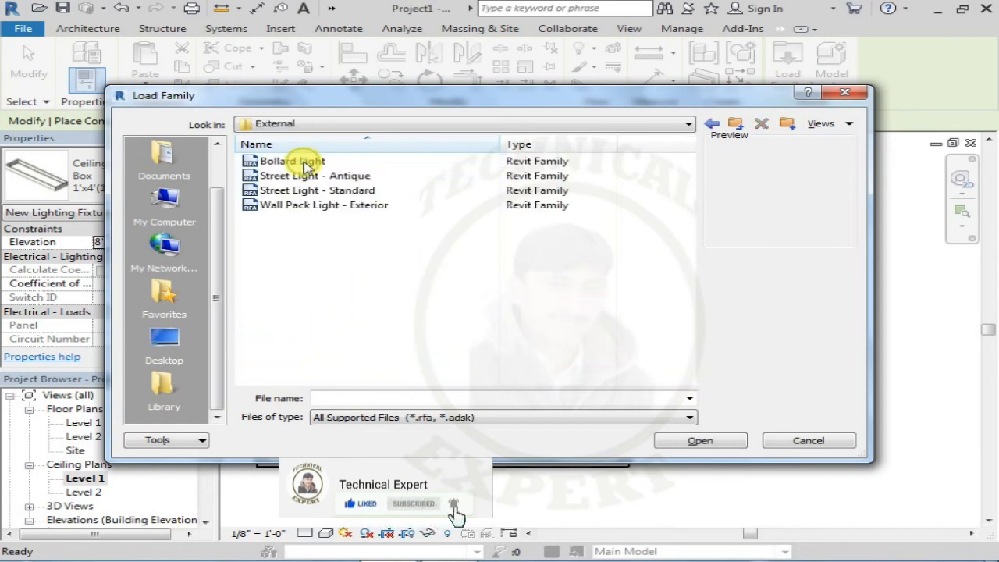
left_click(710, 123)
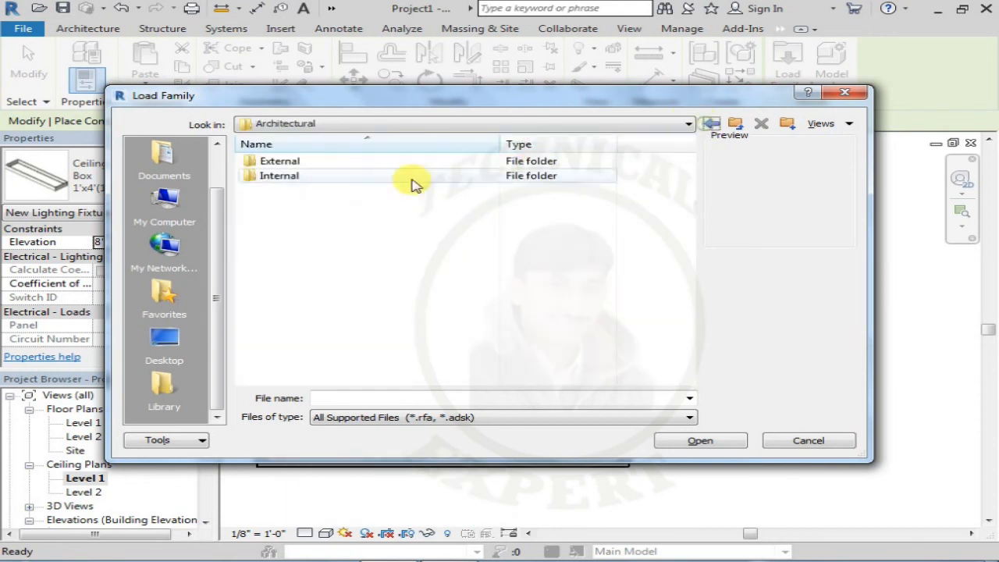
double_click(333, 176)
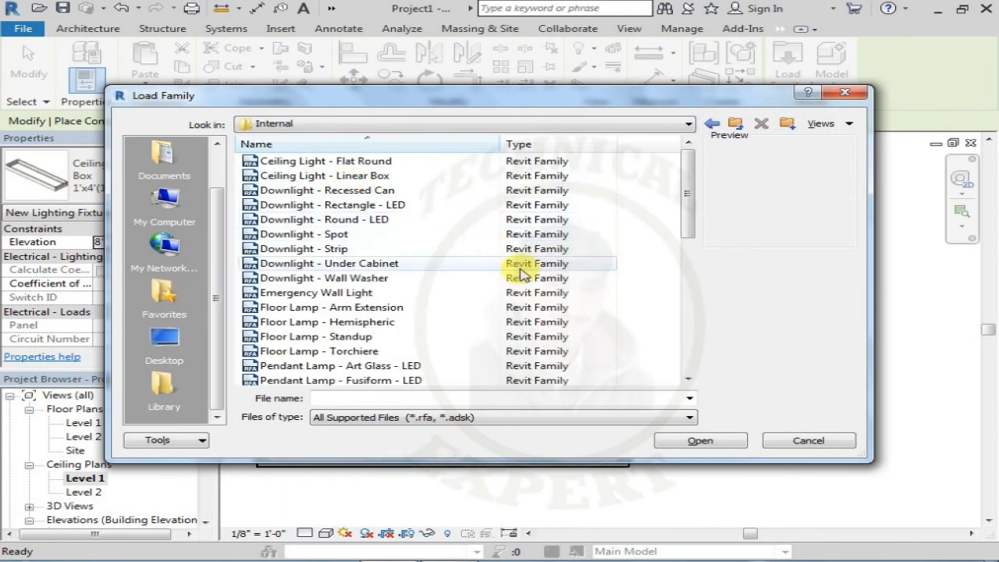
- Look through the complete list of internal lighting families and return to its beginning
left_click(688, 379)
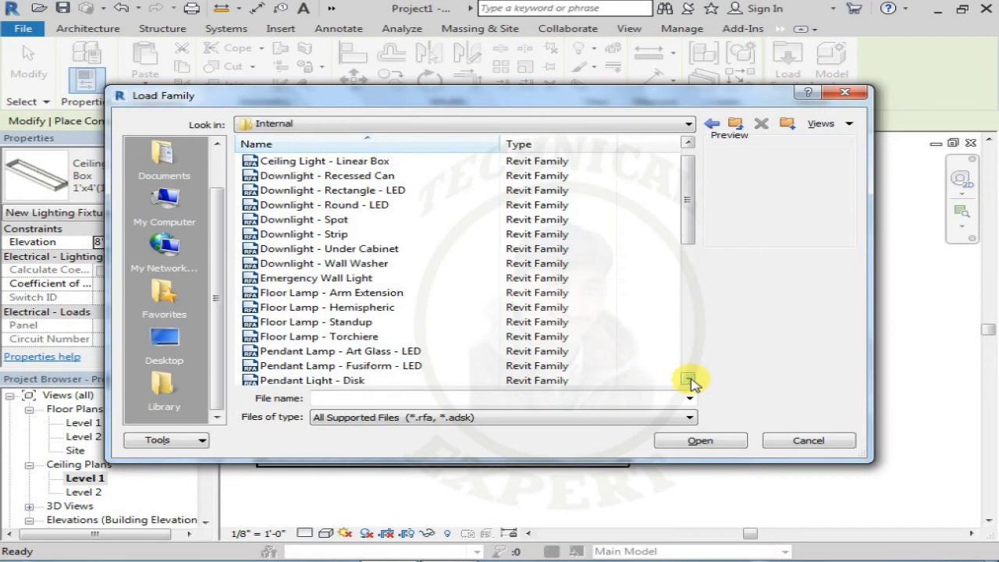
left_click(687, 379)
left_click(688, 379)
left_click(688, 380)
left_click(688, 379)
left_click(687, 380)
left_click(688, 379)
left_click(687, 379)
left_click(688, 379)
left_click(688, 379)
left_click(688, 379)
left_click(688, 380)
left_click(688, 380)
left_click(688, 379)
left_click(688, 379)
left_click(688, 380)
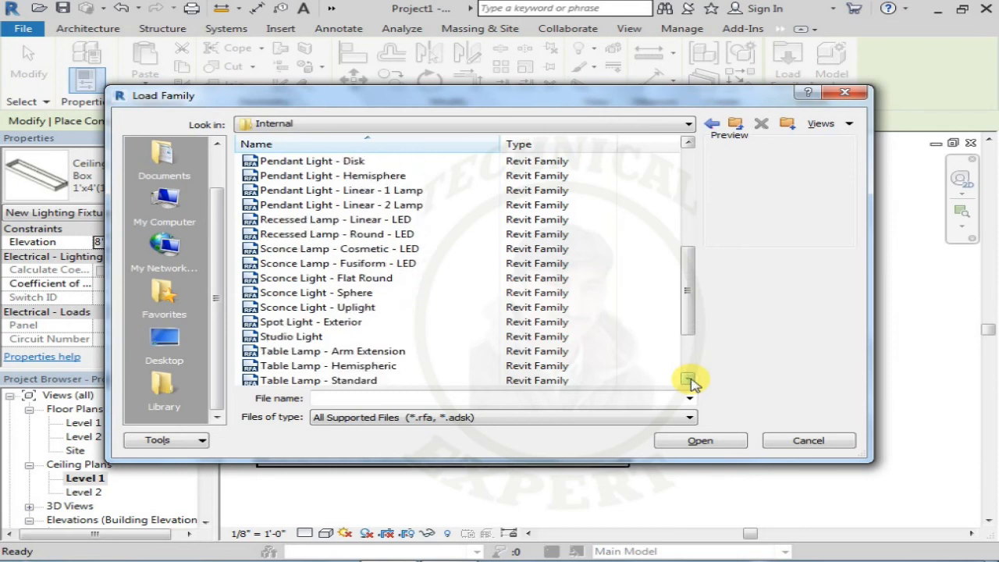
left_click(688, 379)
left_click(687, 380)
left_click(688, 380)
left_click(687, 379)
left_click(688, 380)
left_click(688, 379)
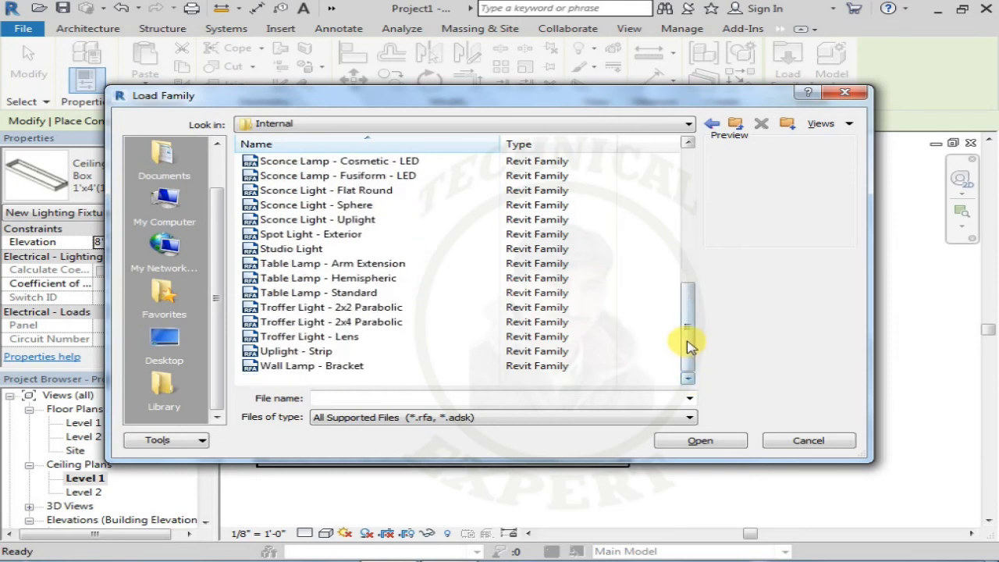
left_click_drag(694, 348, 700, 214)
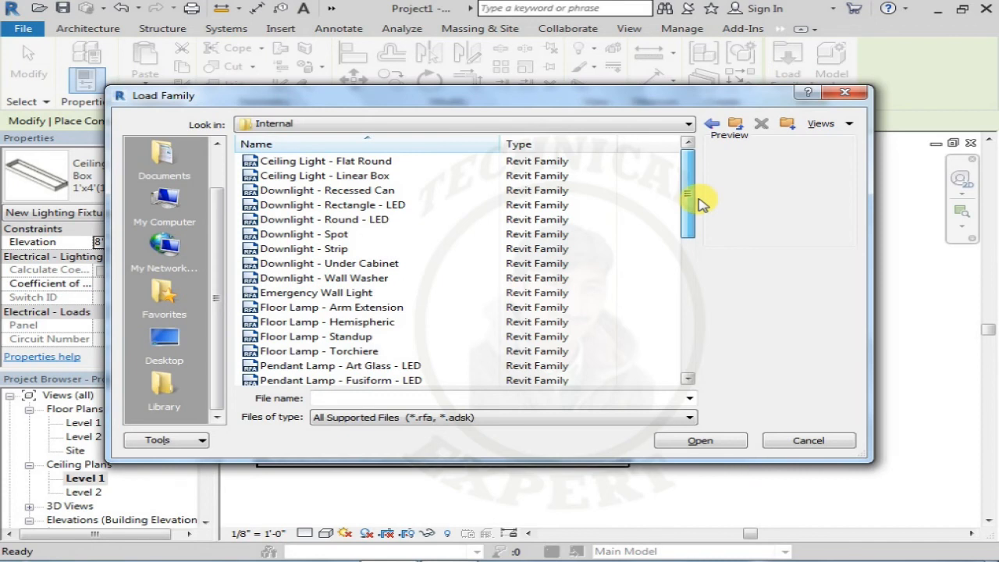
- Preview several internal downlight, floor lamp and pendant light families to compare the fixtures
left_click(334, 235)
left_click(332, 250)
left_click(324, 265)
left_click(320, 278)
left_click(322, 293)
left_click(322, 323)
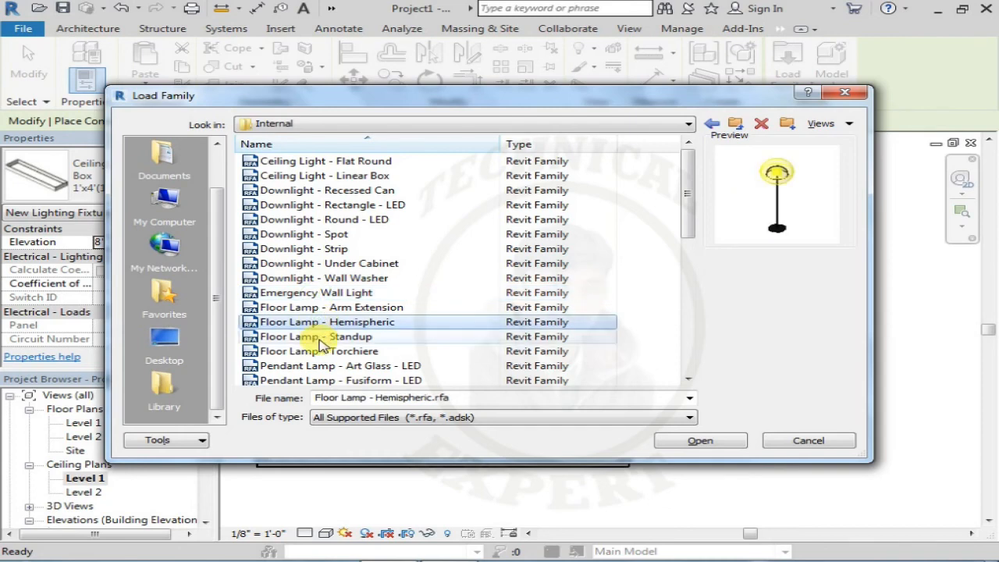
left_click(320, 337)
left_click(319, 351)
scroll(324, 344, "down", 1)
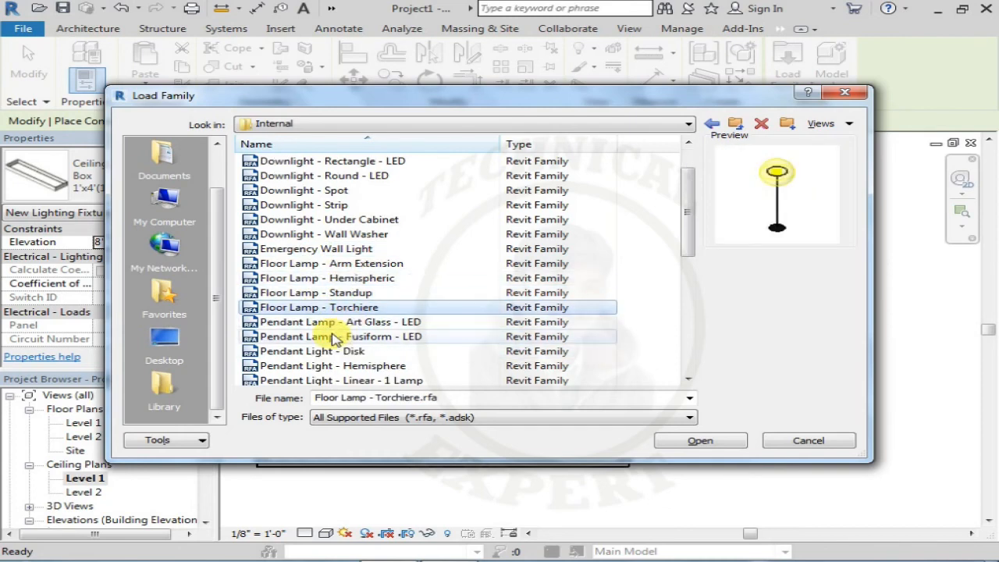
left_click(328, 322)
left_click(332, 350)
left_click(287, 366)
scroll(338, 294, "up", 1)
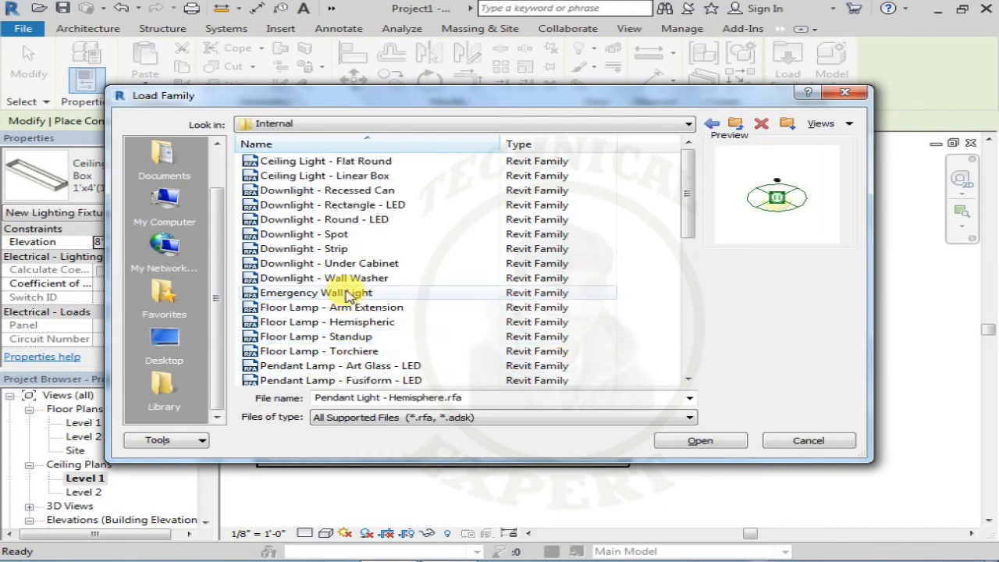
- Load Downlight - Recessed Can and place seven 6" Incandescent - 120V downlights: three mid-right wing, four around the left wing's linear lights
left_click(353, 193)
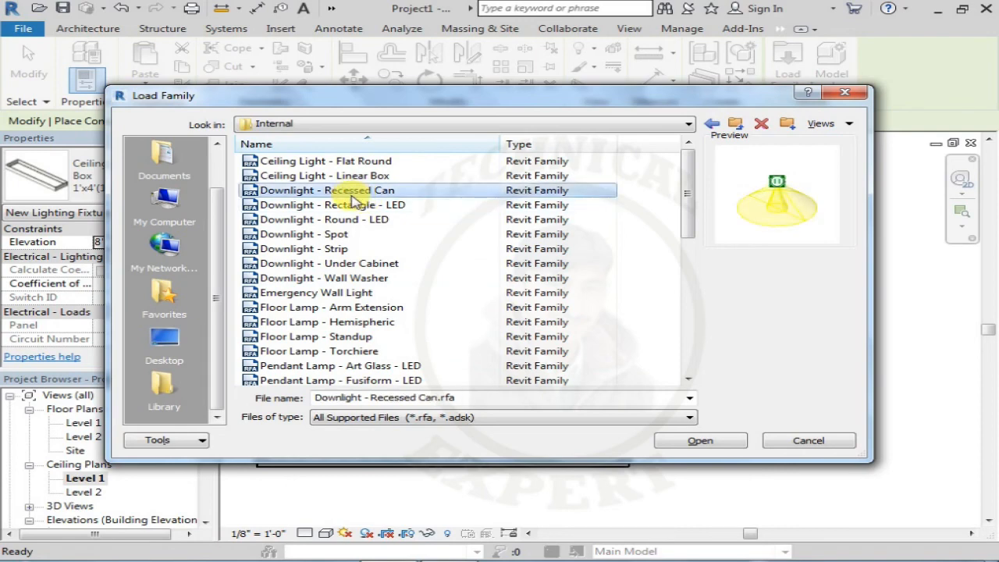
left_click(691, 443)
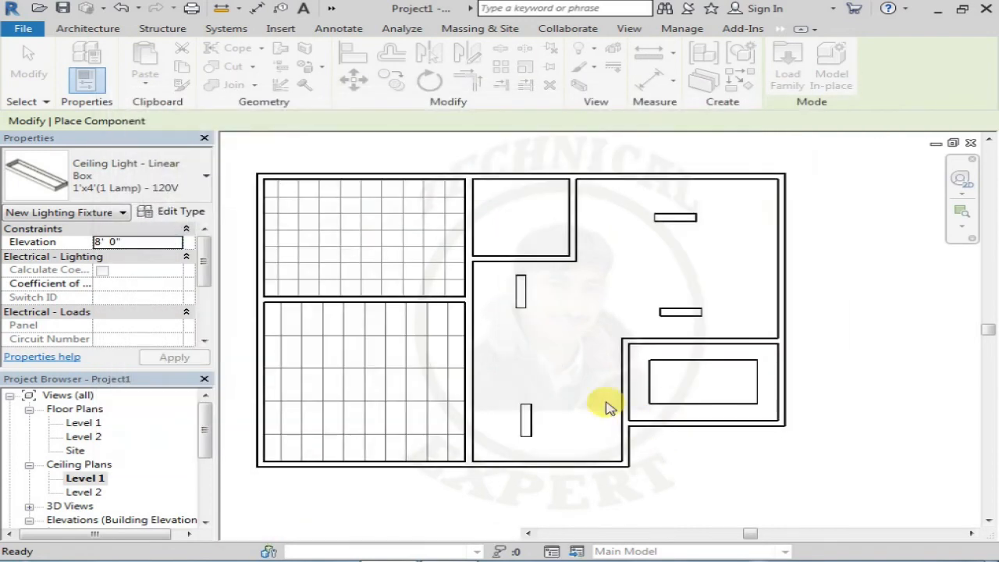
left_click(680, 267)
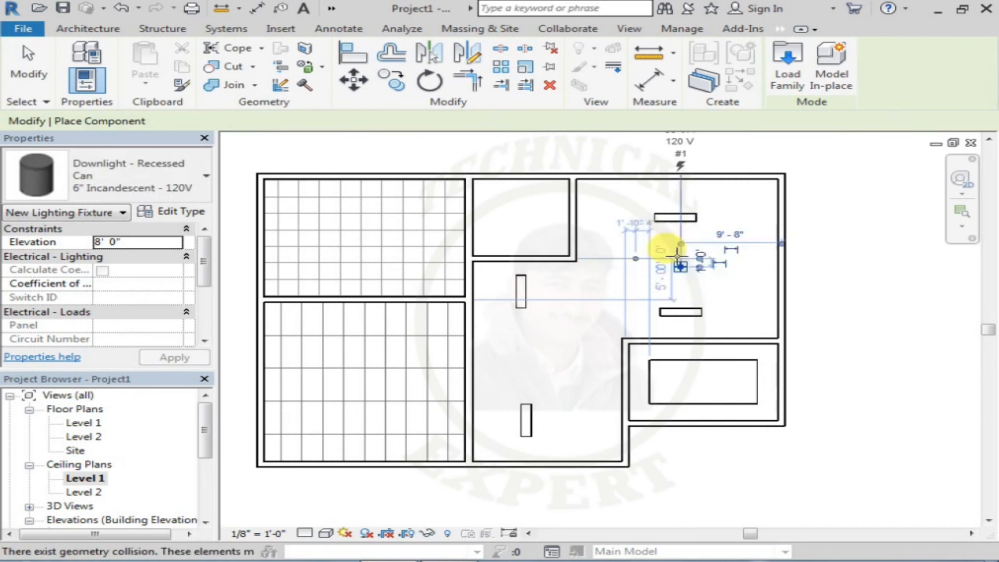
left_click(676, 193)
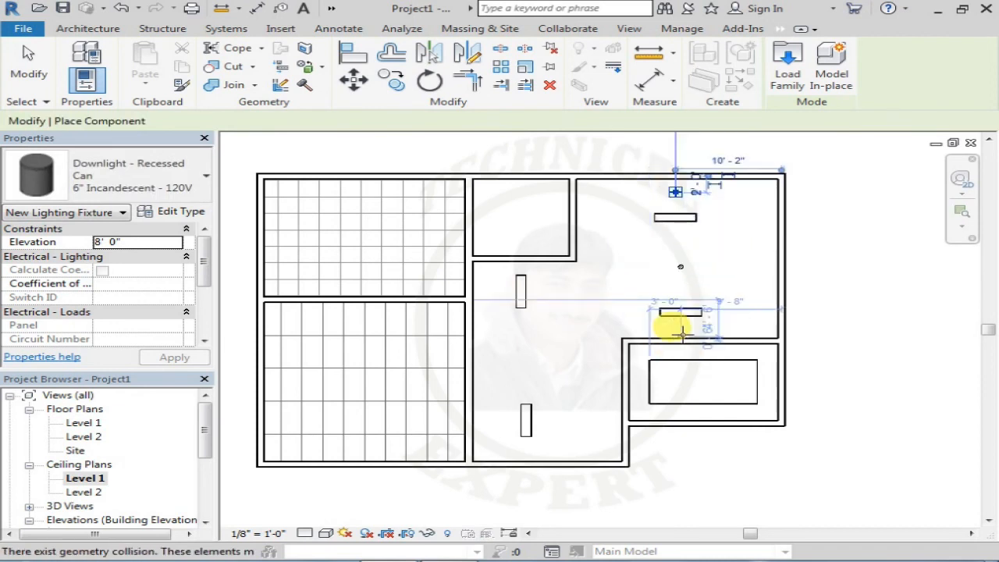
left_click(682, 333)
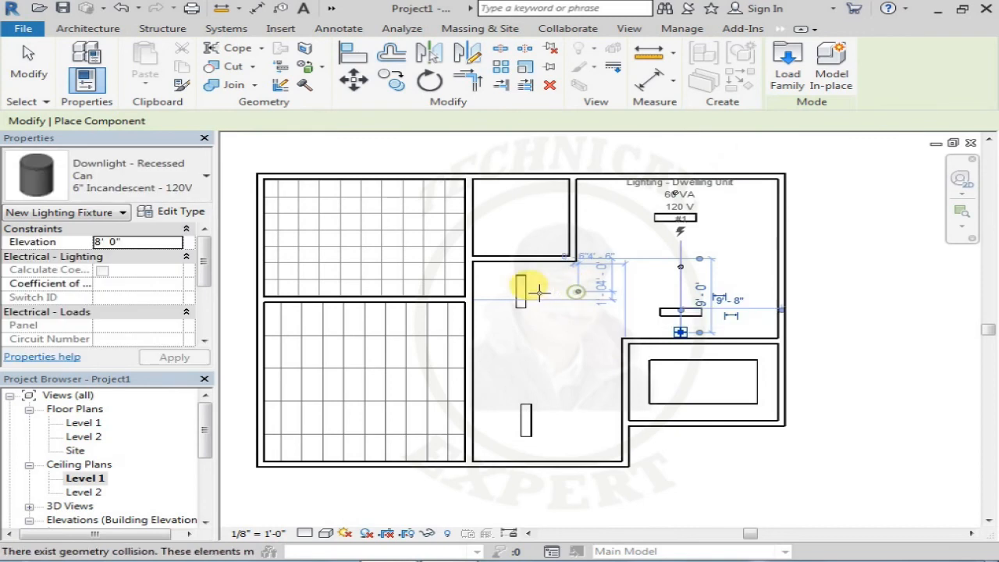
left_click(488, 427)
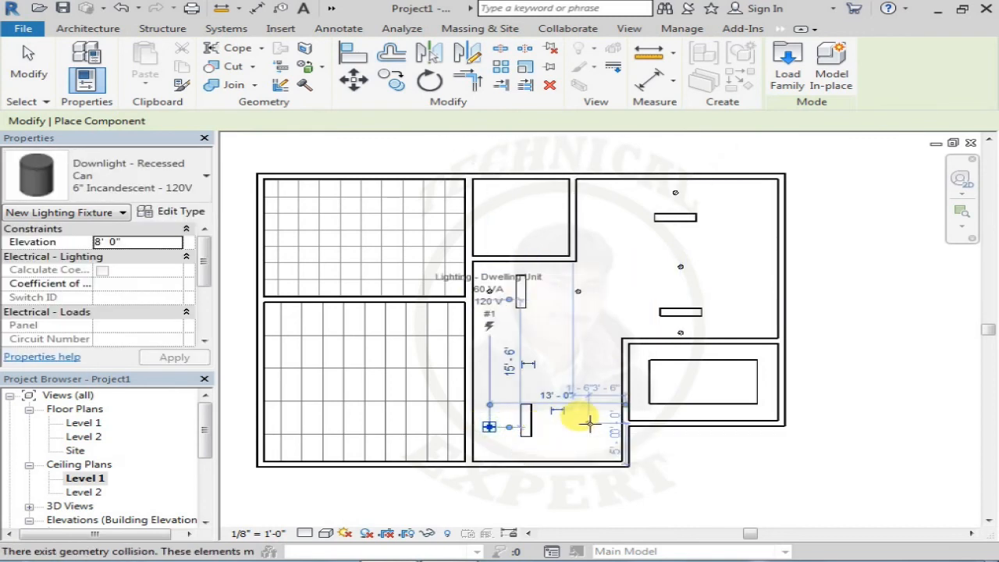
left_click(589, 422)
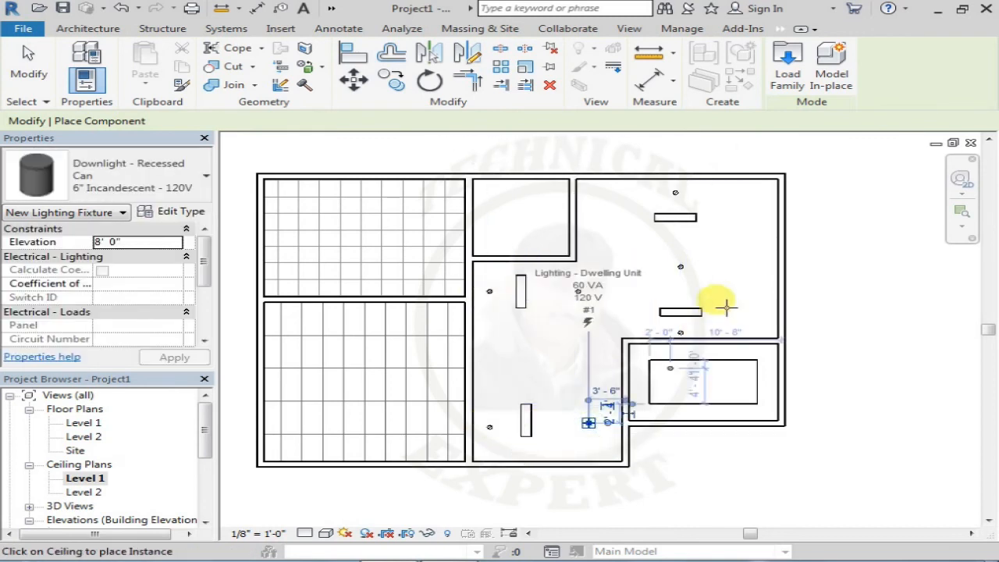
- Place six more recessed can downlights: three along the right wall, two midway down the left wing, one in the right wing's upper-left corner
left_click(760, 196)
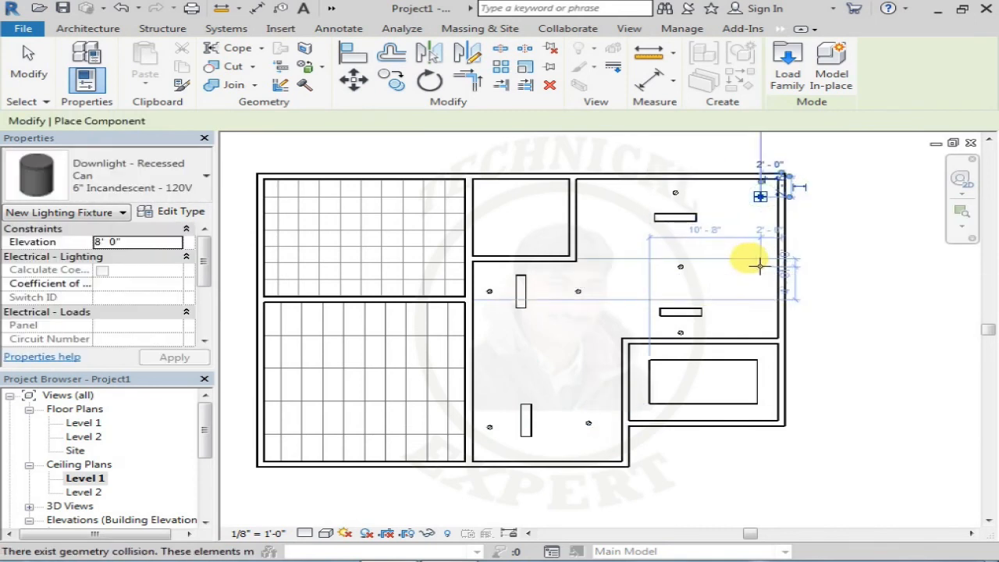
left_click(764, 321)
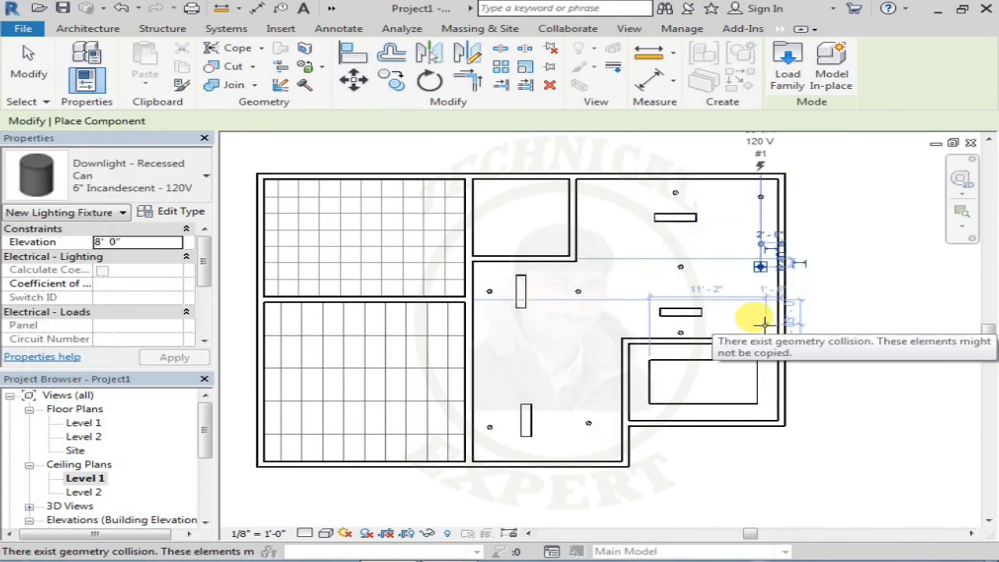
left_click(597, 352)
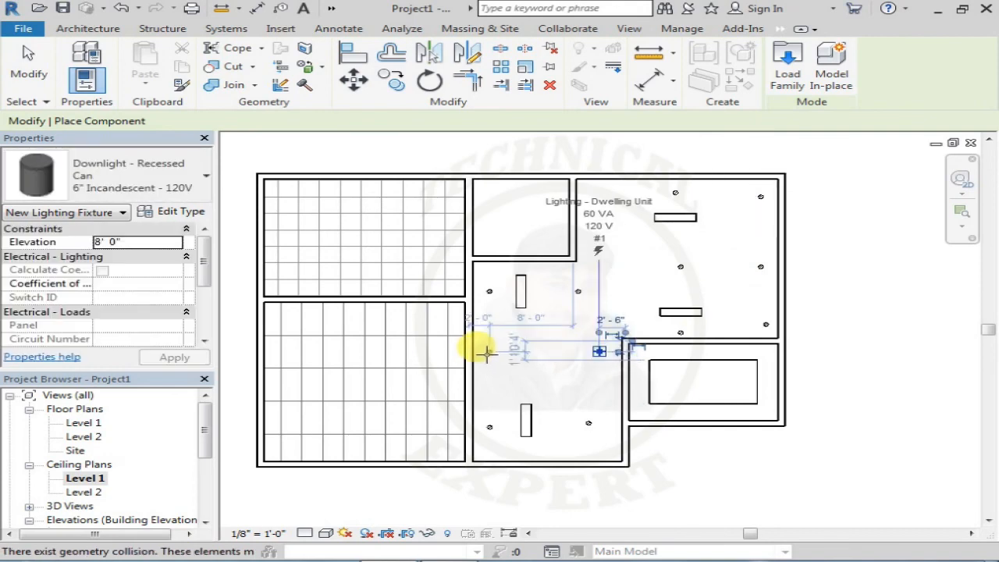
left_click(591, 192)
key("Escape")
key("Escape")
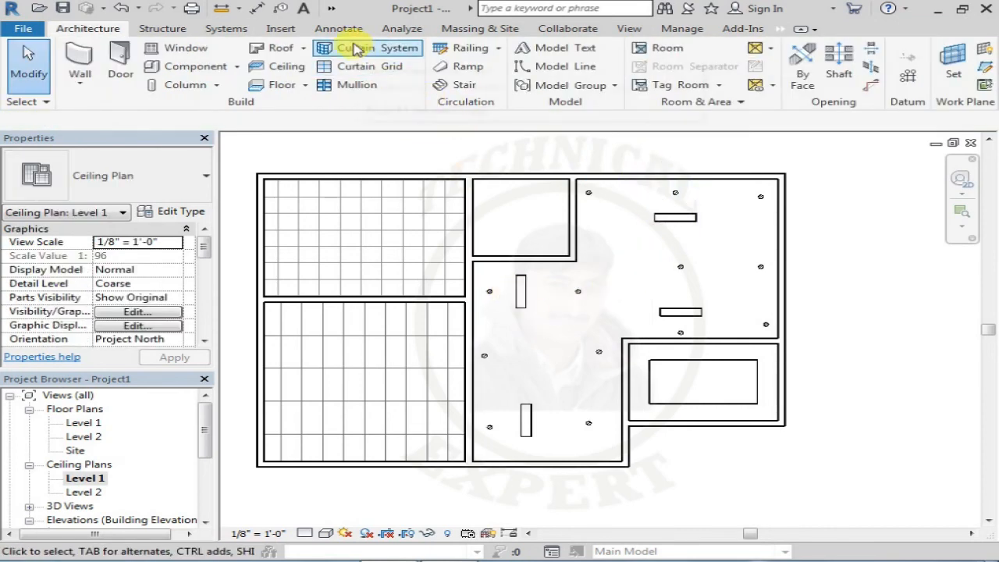
- Create a camera view from the large room's right-wing lower-right corner, aimed at the downlight between the two horizontal linear lights
left_click(628, 29)
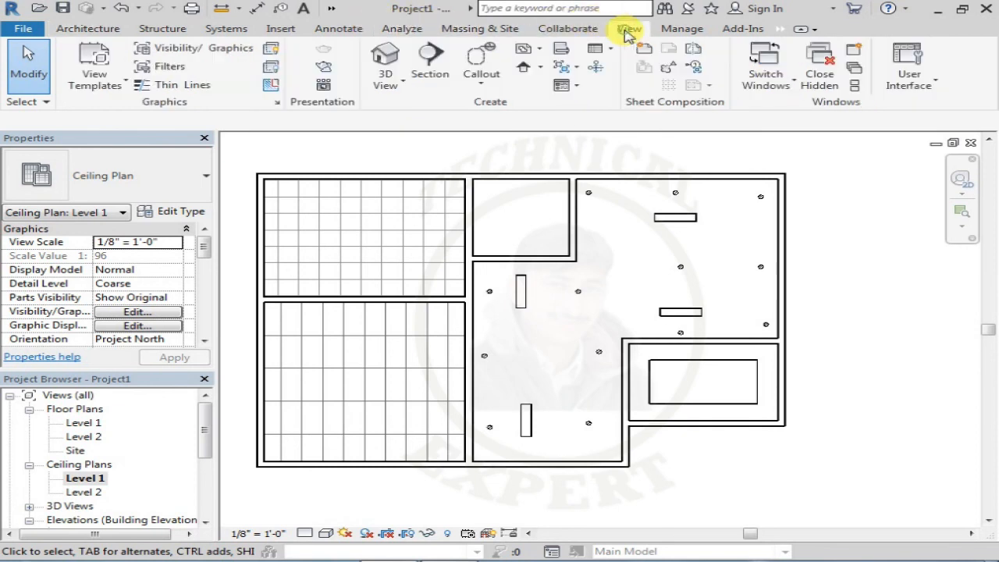
left_click(386, 80)
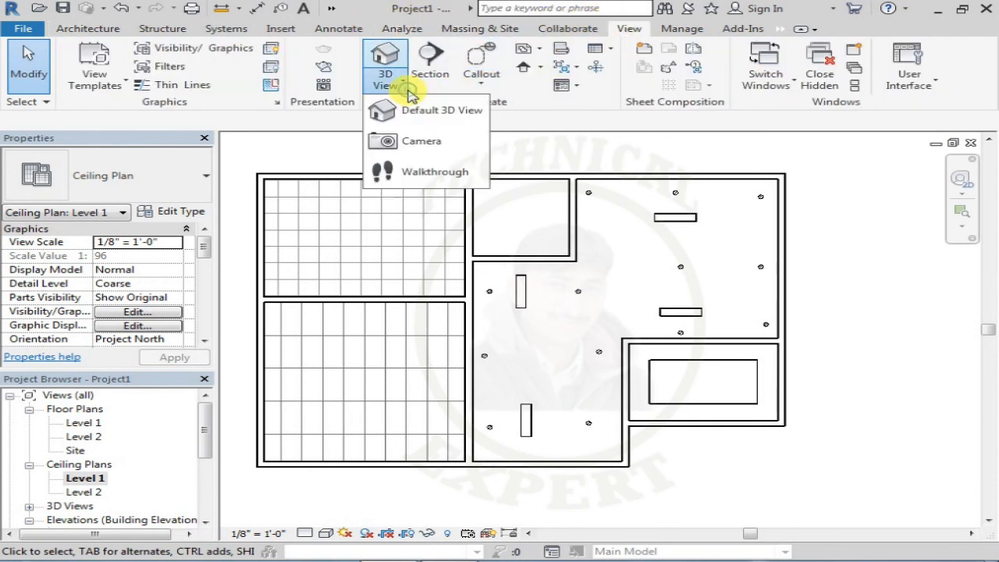
left_click(421, 142)
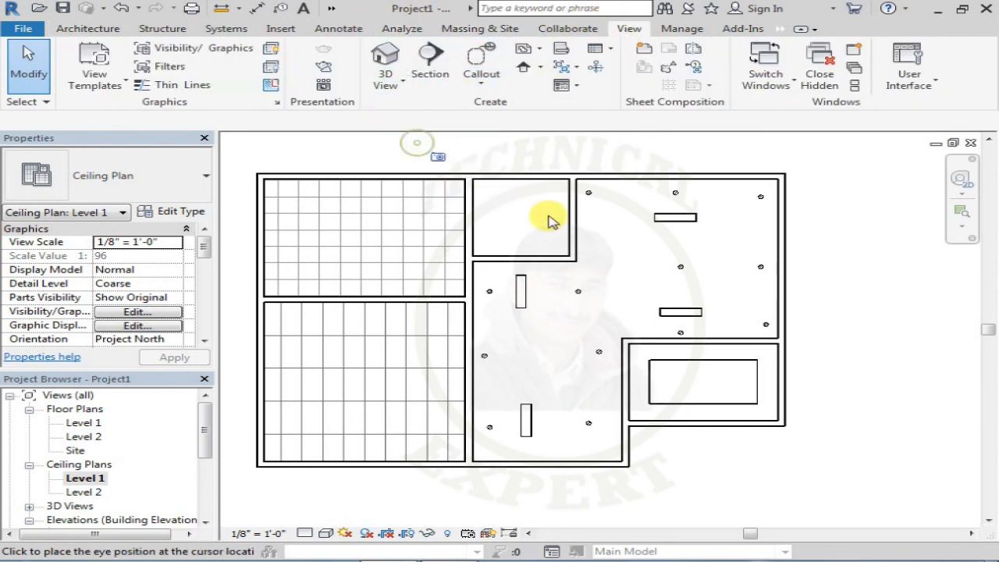
left_click(763, 331)
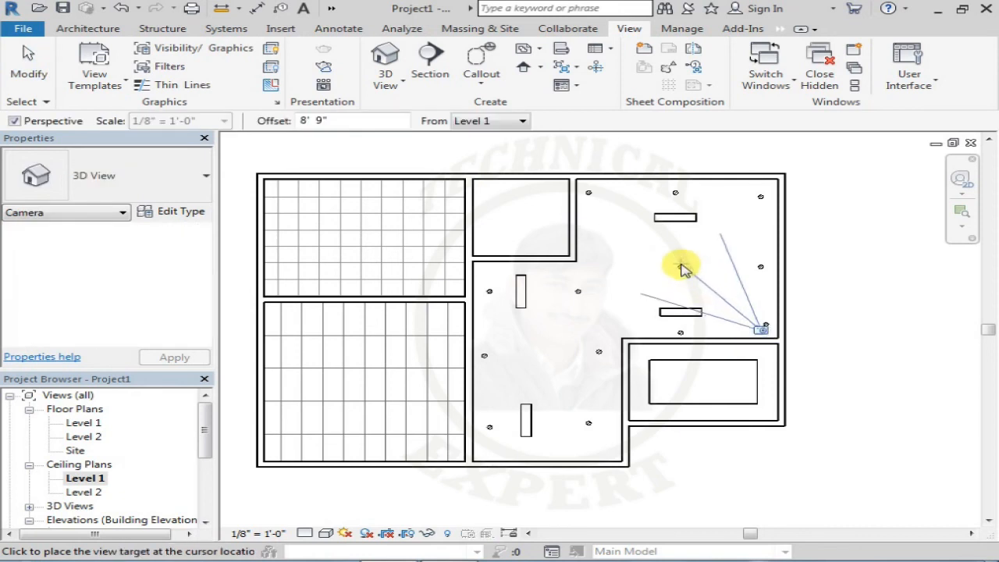
left_click(681, 267)
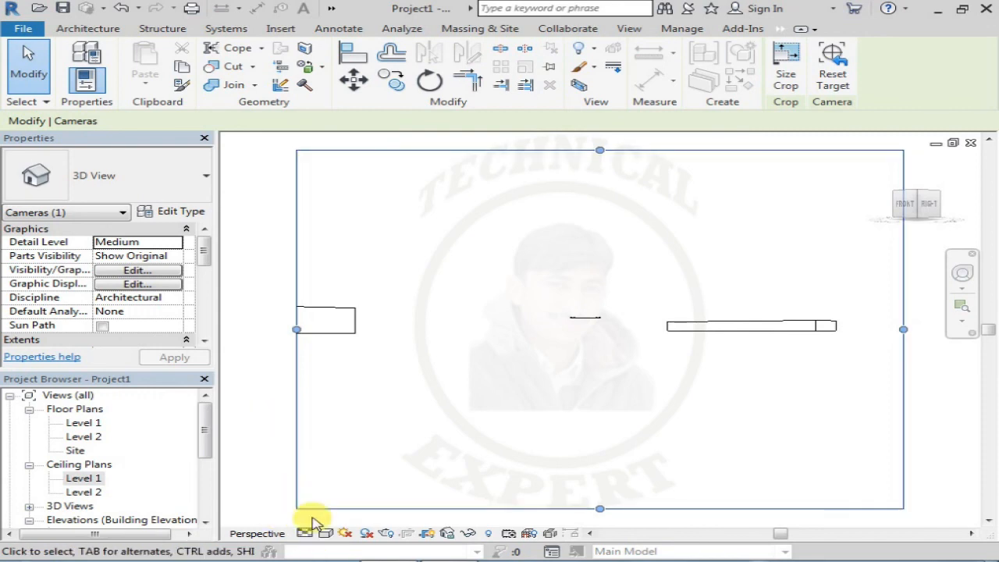
- Set the camera view's target elevation to 6' 0", level with the eye elevation
left_click(296, 373)
left_click_drag(205, 265, 204, 312)
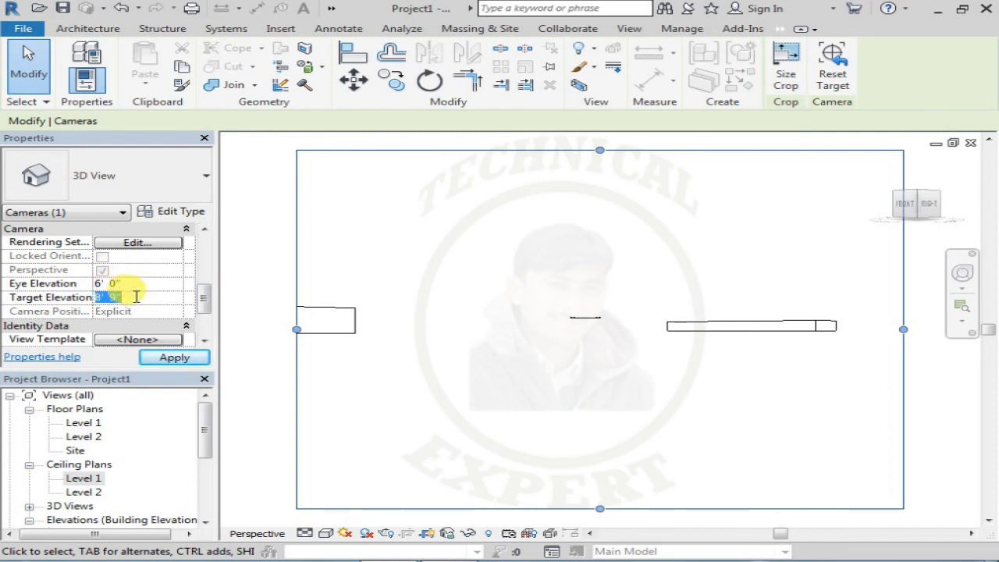
left_click(252, 353)
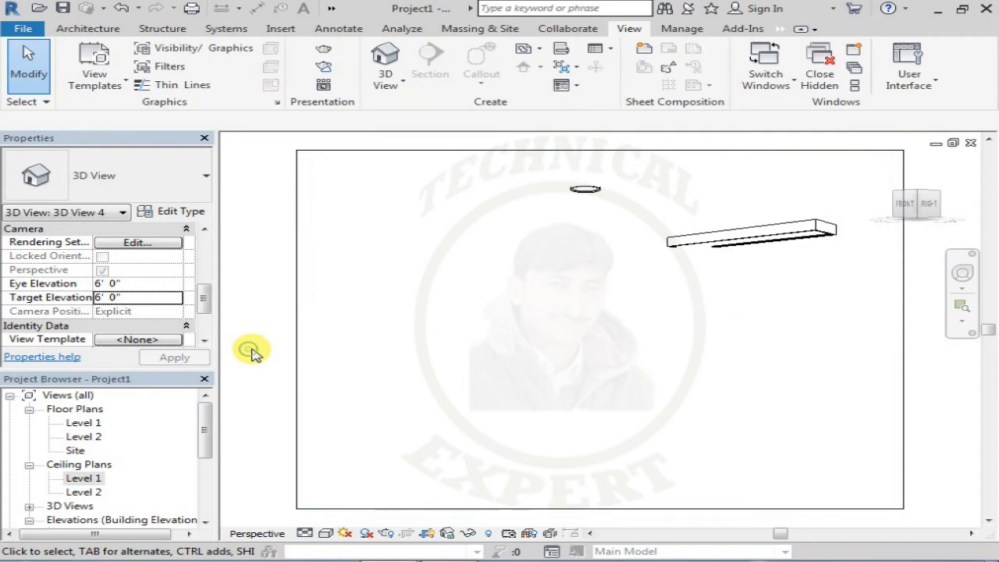
- Display the camera view in the Realistic style without saving the project, and set its target elevation to 8' 0"
left_click(328, 535)
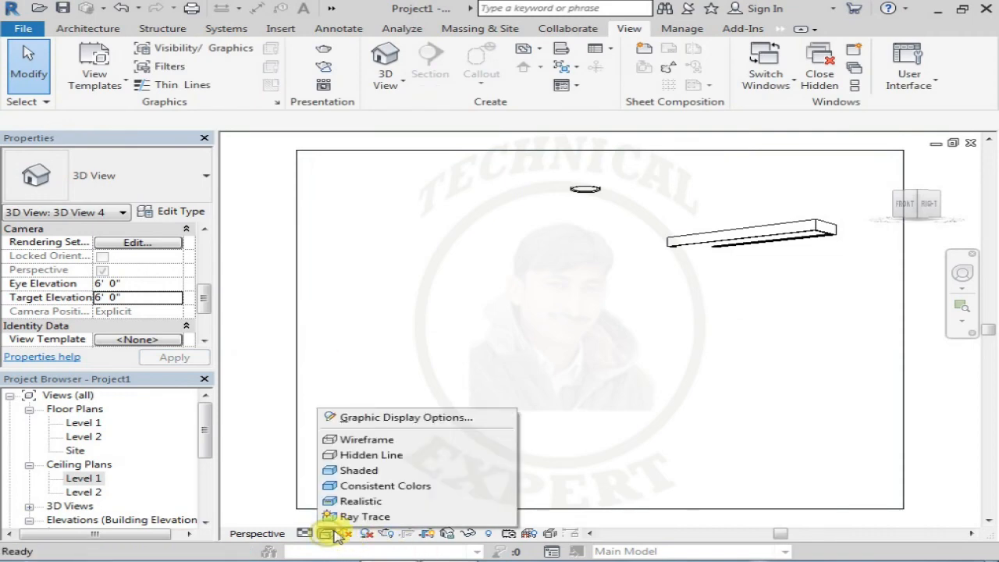
left_click(368, 499)
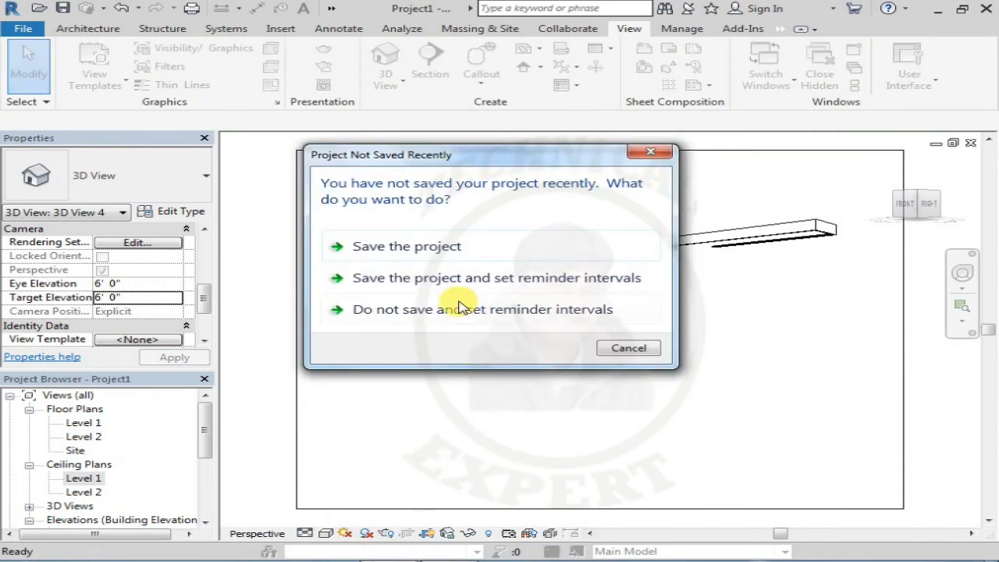
left_click(527, 252)
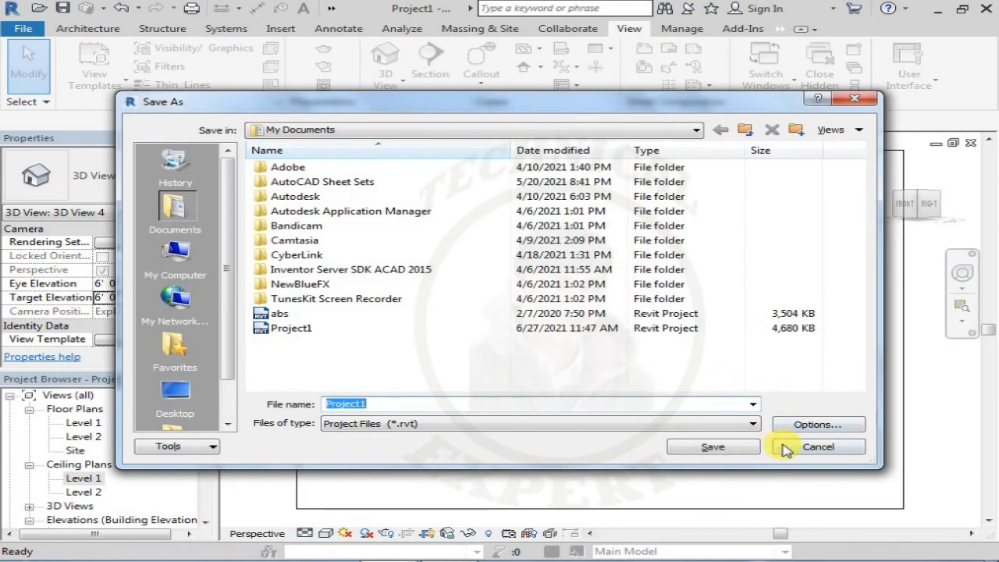
left_click(786, 449)
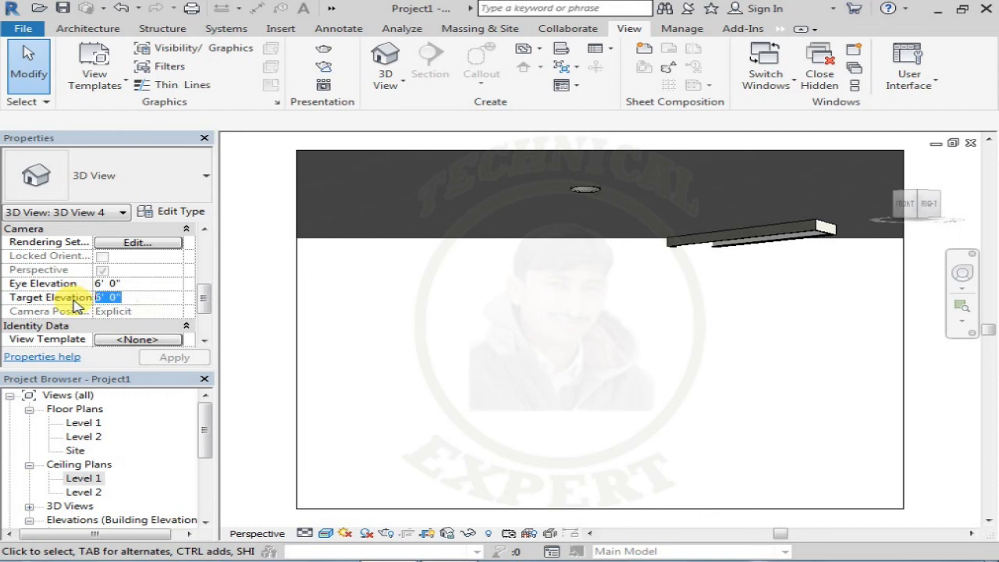
type("8")
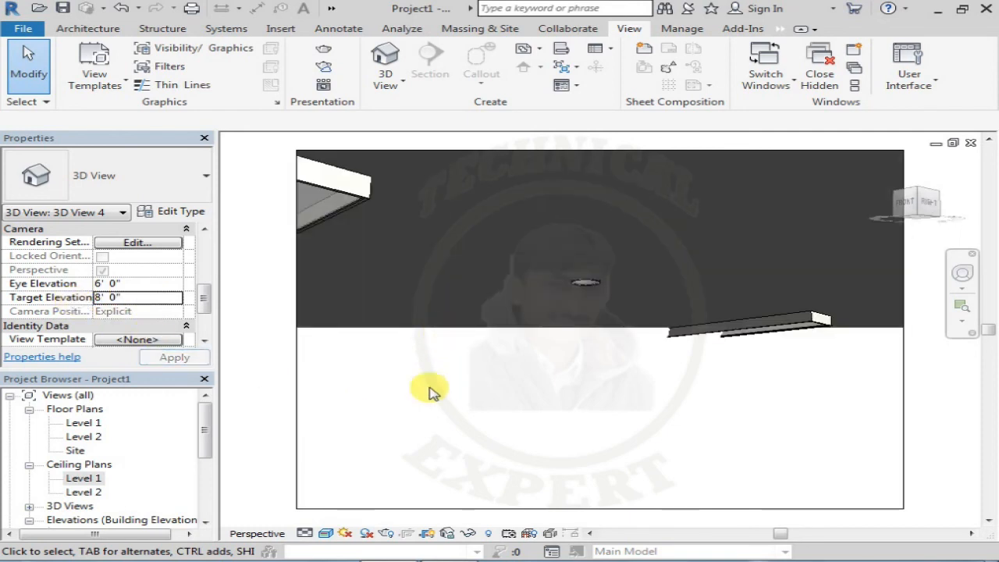
- Enlarge the camera view's crop region on all four sides to take in more of the ceiling, its light fixtures and the side wall
middle_click_drag(433, 338, 605, 324)
left_click(499, 303)
left_click(496, 306)
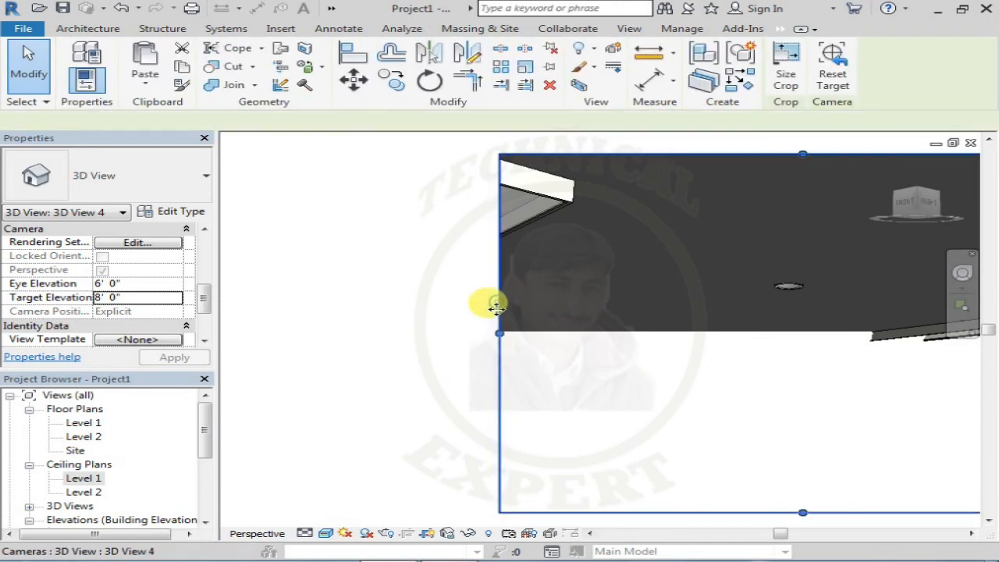
left_click_drag(501, 336, 330, 334)
scroll(430, 341, "down", 2)
left_click_drag(593, 234, 591, 172)
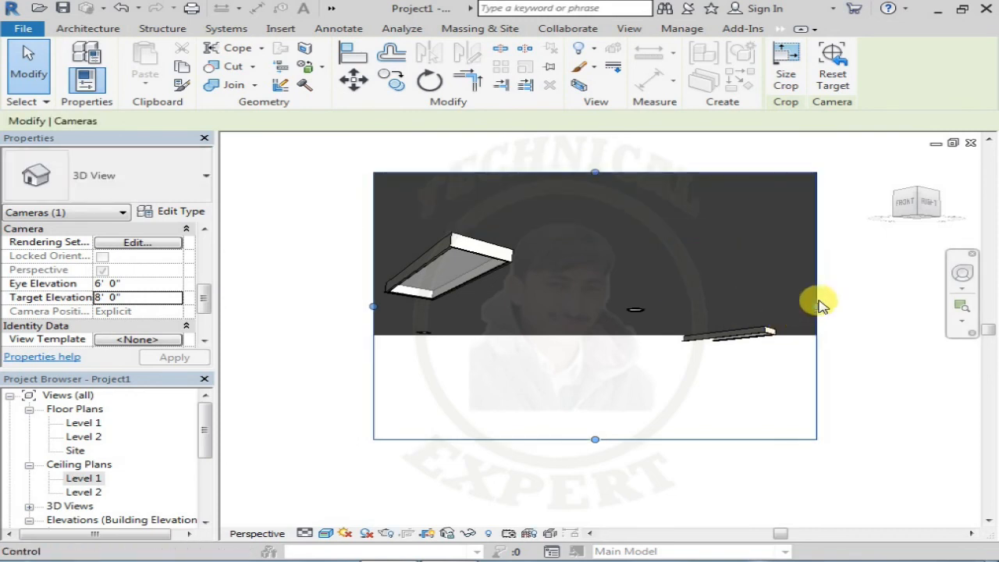
left_click_drag(824, 307, 897, 310)
left_click_drag(636, 440, 636, 547)
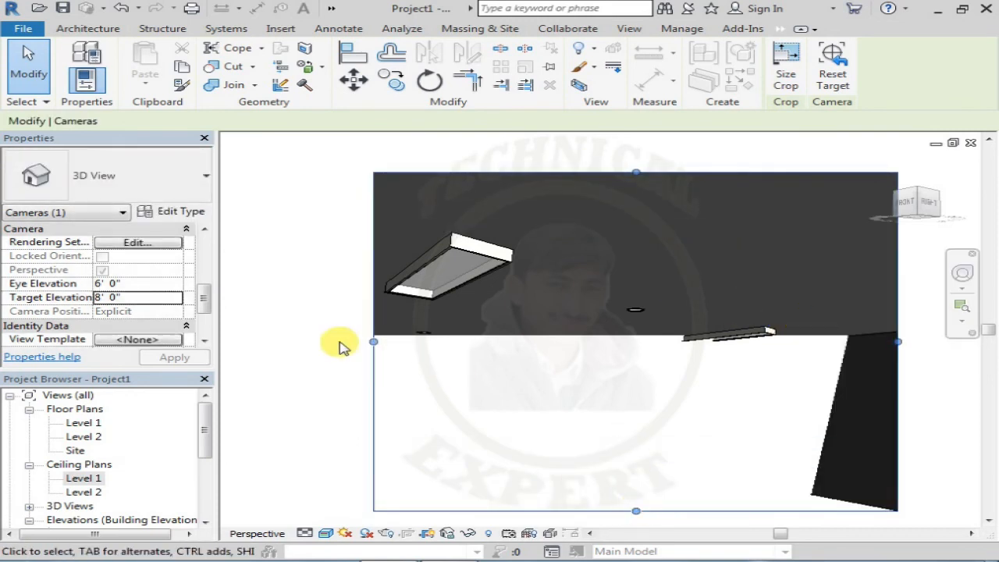
left_click_drag(373, 344, 302, 341)
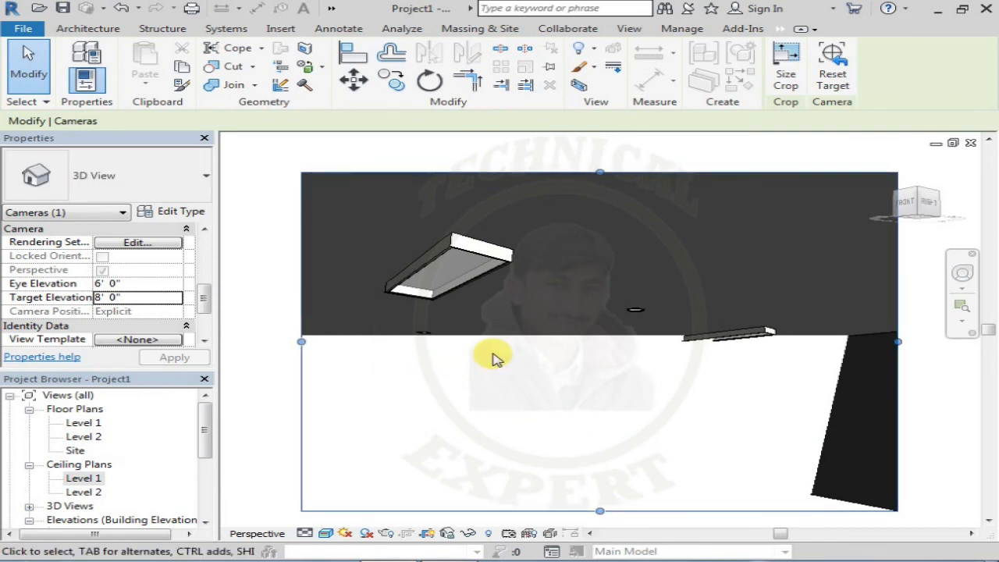
left_click(326, 534)
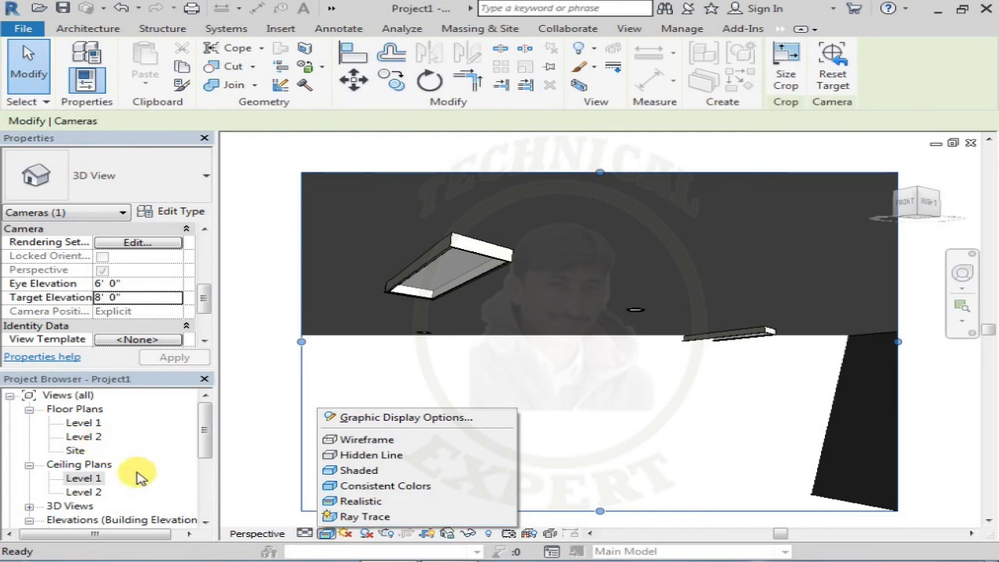
- Return to the Level 1 ceiling plan and clear the camera selection
double_click(83, 478)
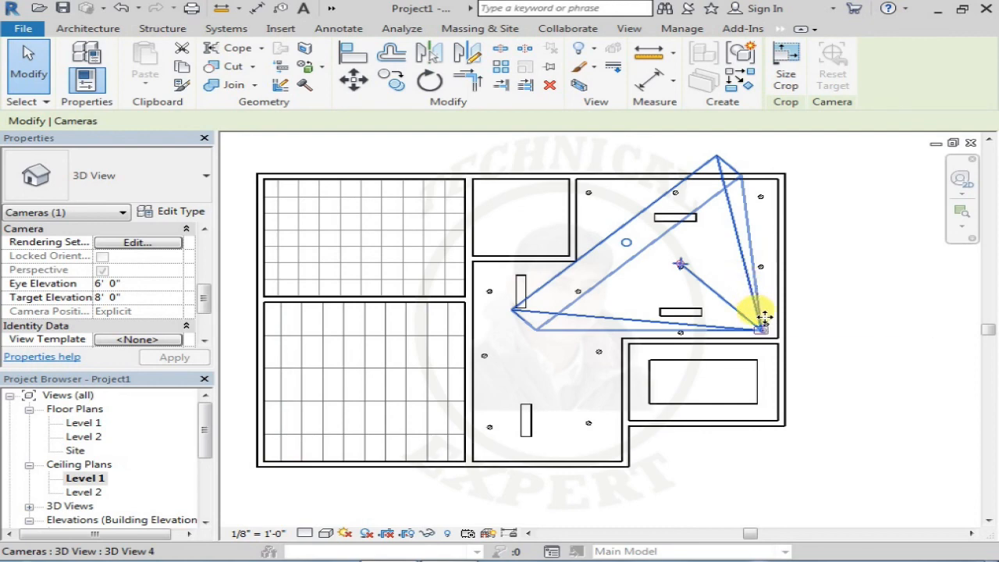
key("Delete")
left_click(654, 341)
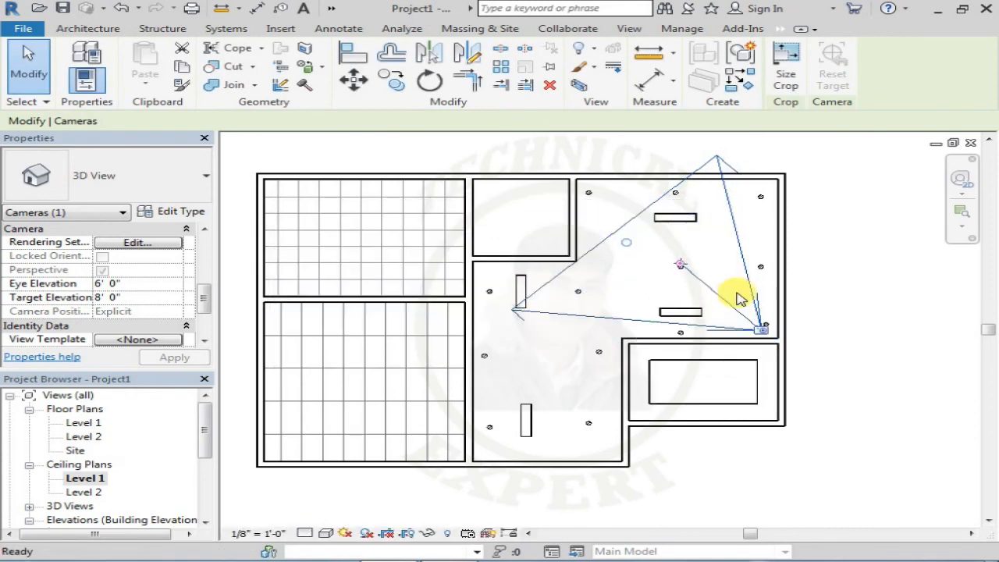
left_click(742, 304)
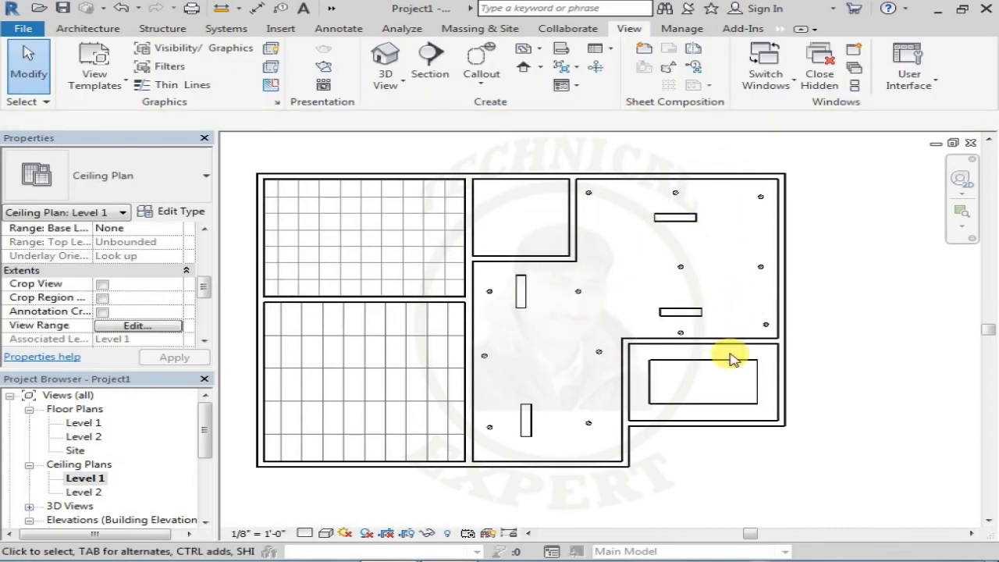